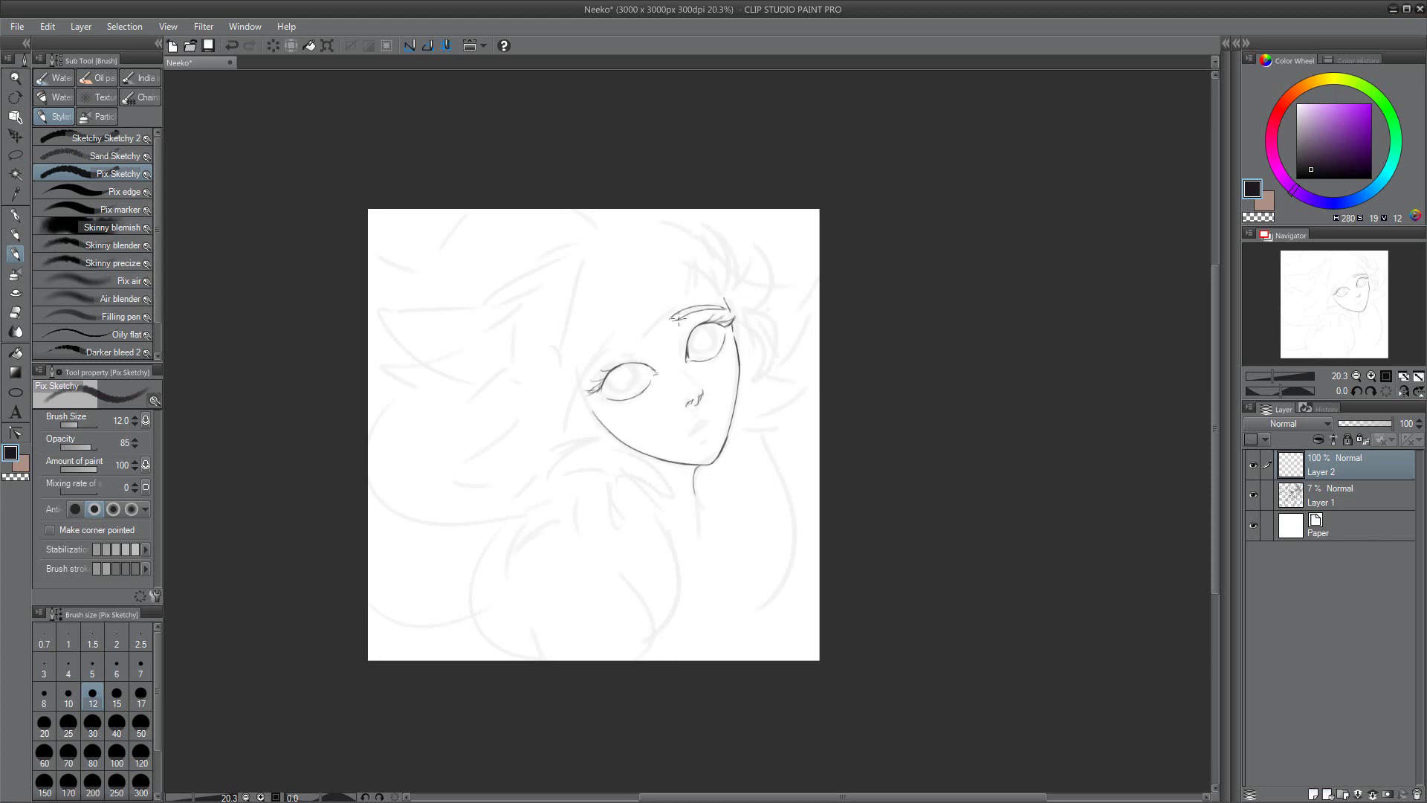
Step: Adjust the left eye's pupil within a lasso selection, deselect it, and sketch the mouth, first fringe lock and shoulder with Pix Sketchy
key(m)
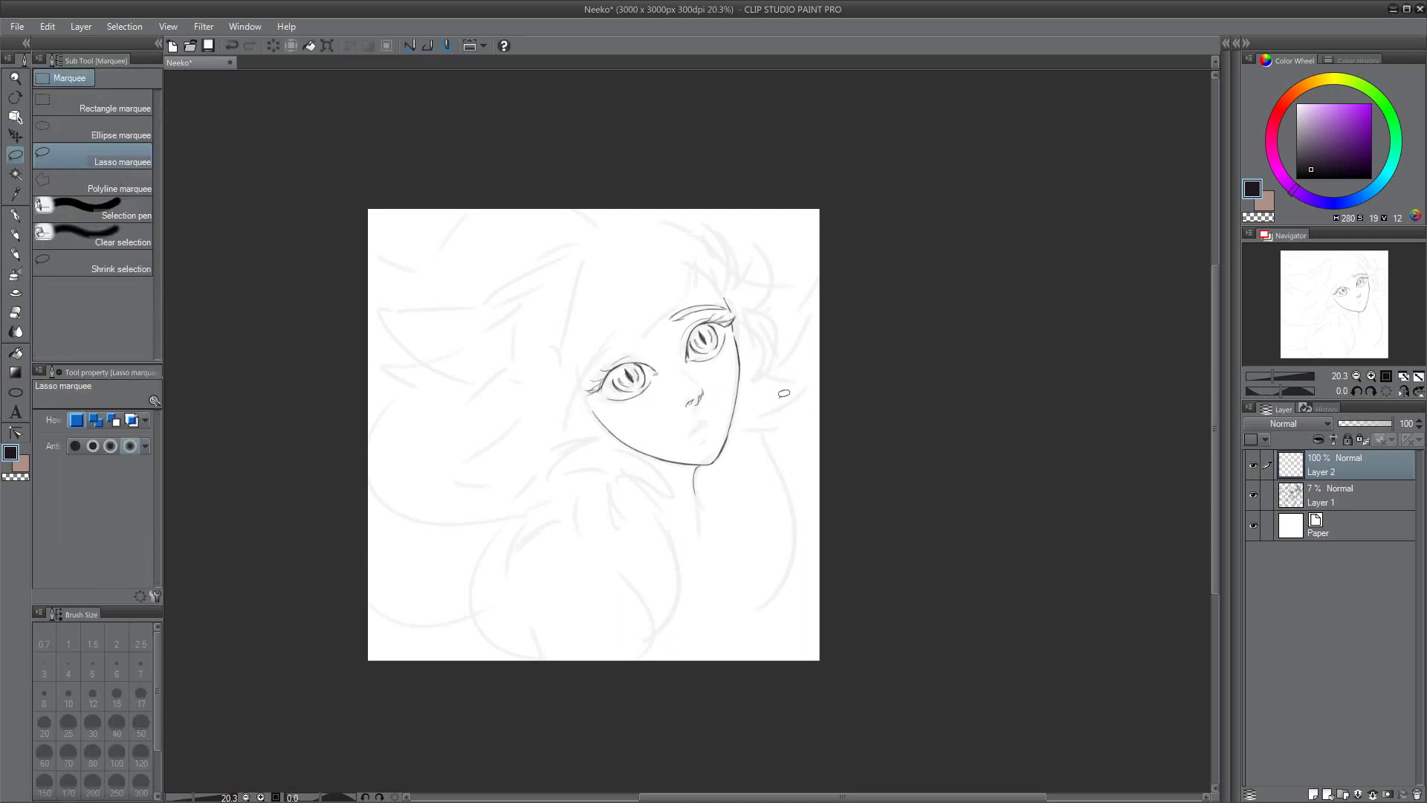
drag(784, 393, 835, 567)
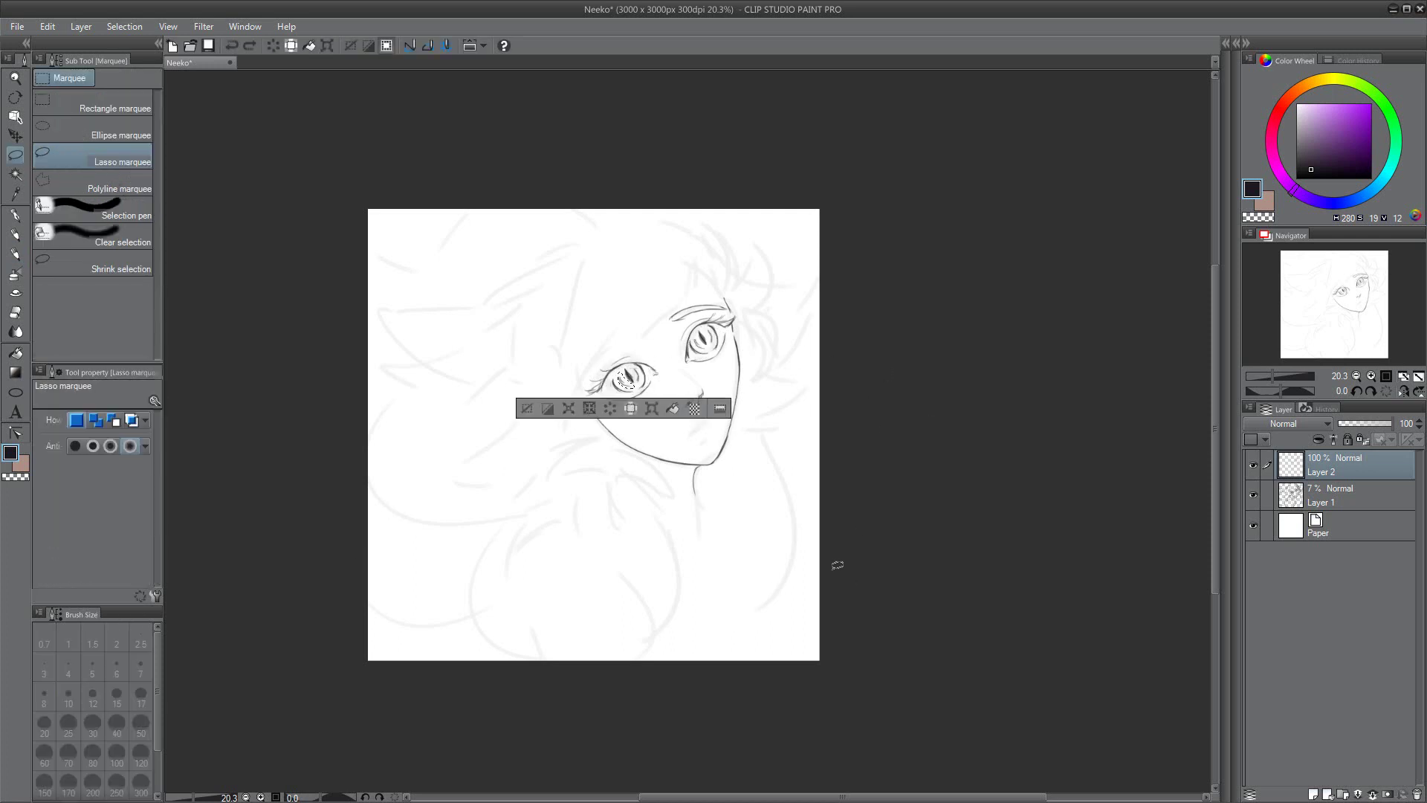
key(ctrl+d)
key(b)
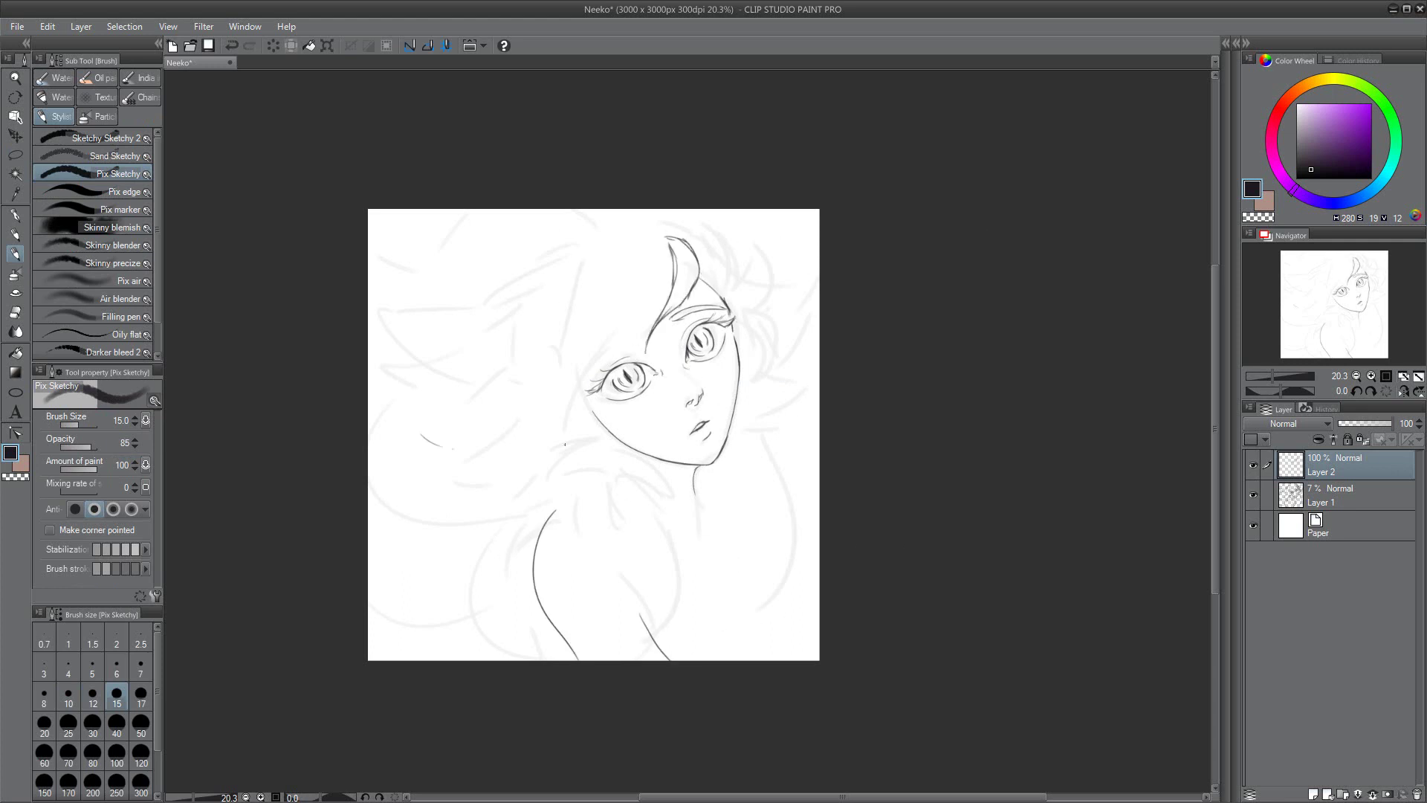
Step: Sketch the fringe and long locks over the shoulder, set the brush size to 10, and transform the lassoed jaw outline
ctrl+shift+click(666, 485)
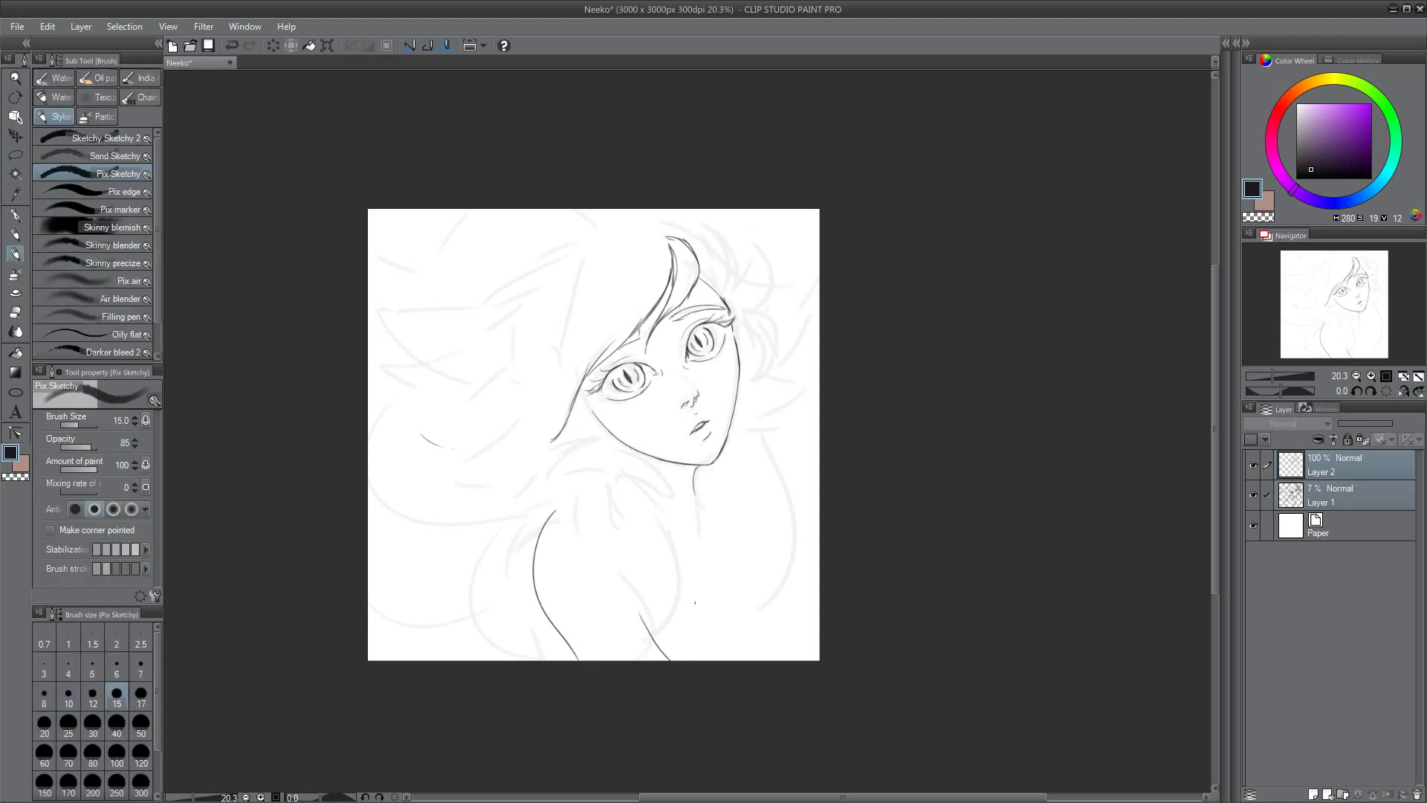
key(ctrl+z)
mouse_move(751, 658)
mouse_down()
mouse_move(643, 531)
mouse_move(587, 416)
mouse_move(595, 261)
mouse_move(658, 268)
mouse_up()
key(bracketleft)
key(bracketleft)
key(ctrl+t)
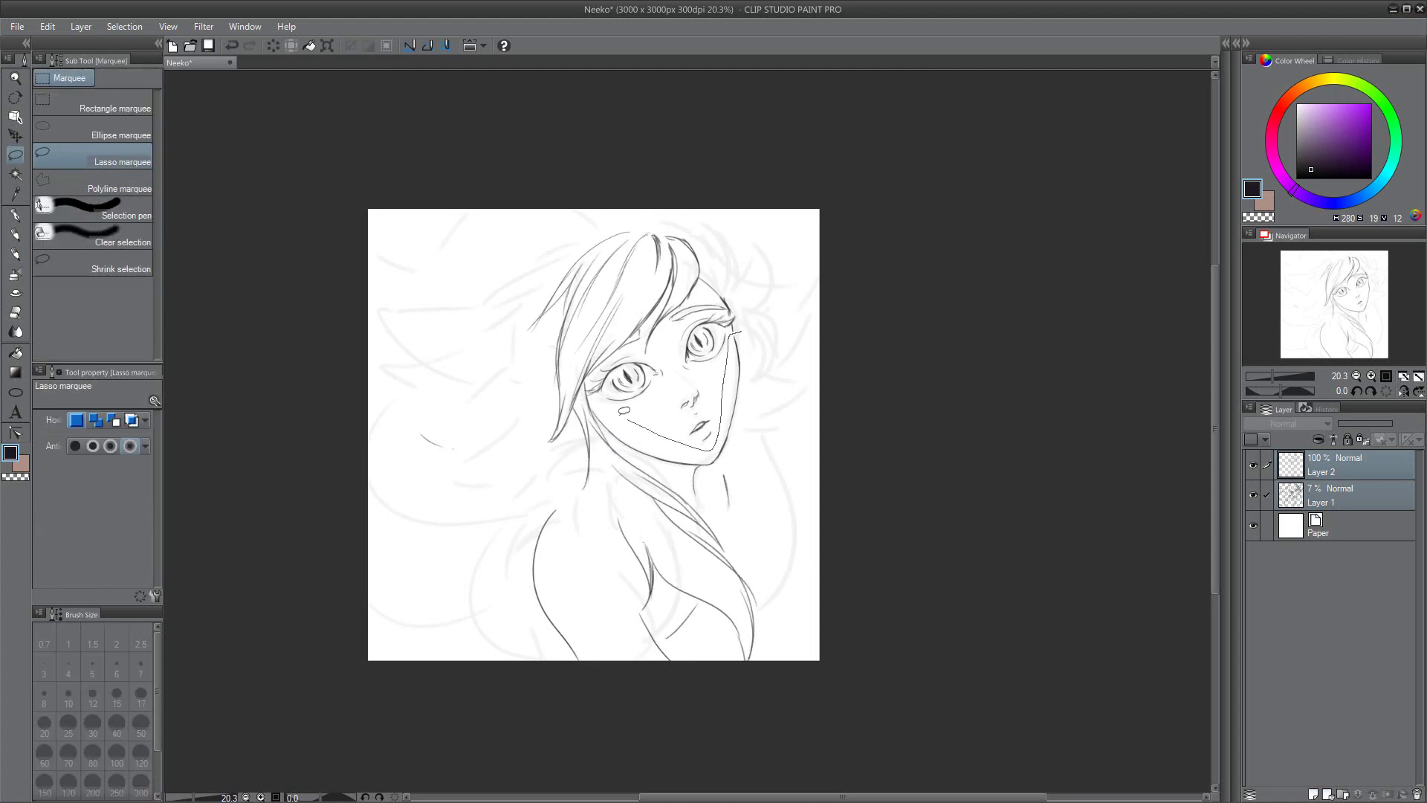
key(Return)
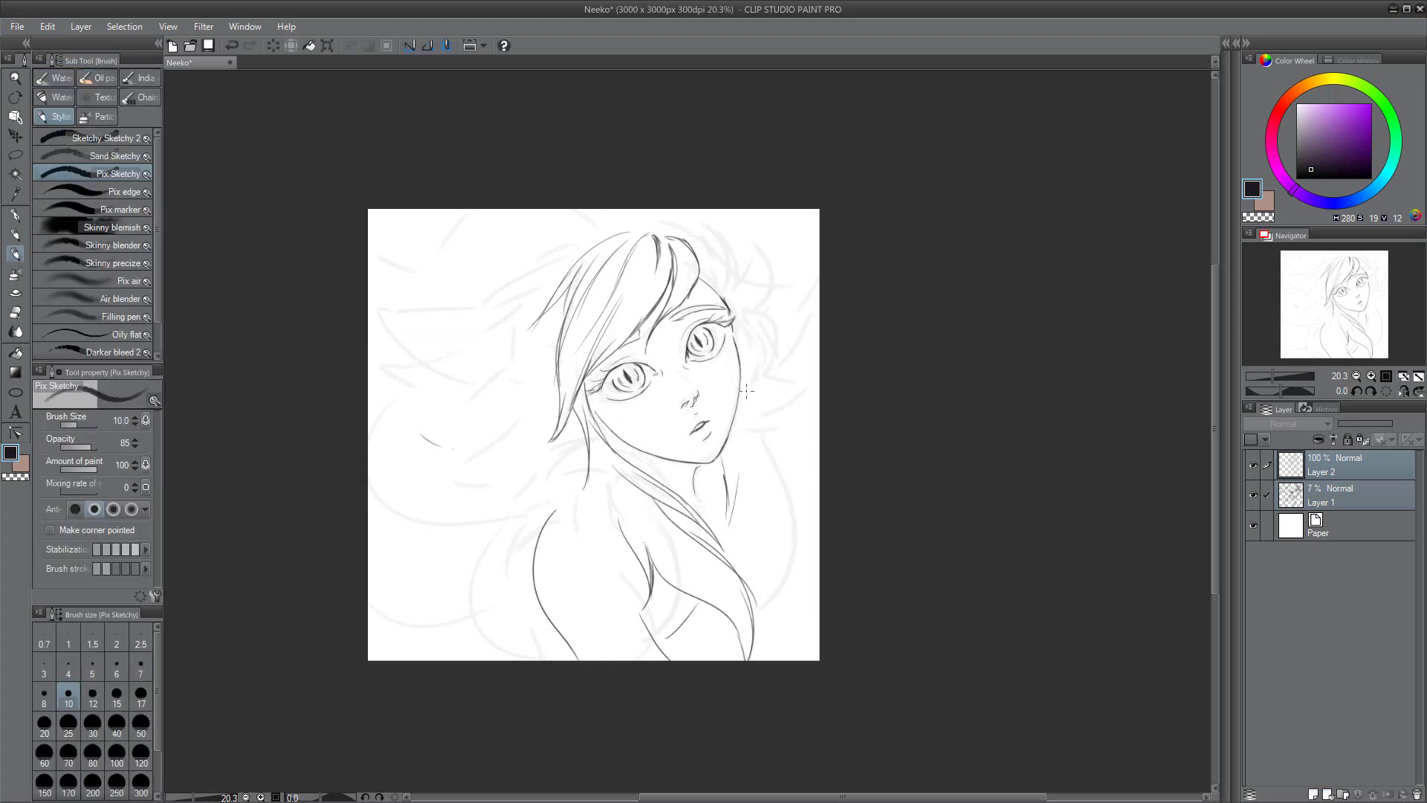
Step: Sketch the pointed petals beside the face and the long hair strands sweeping out behind the head
drag(760, 408, 812, 383)
drag(565, 238, 401, 435)
drag(625, 223, 528, 249)
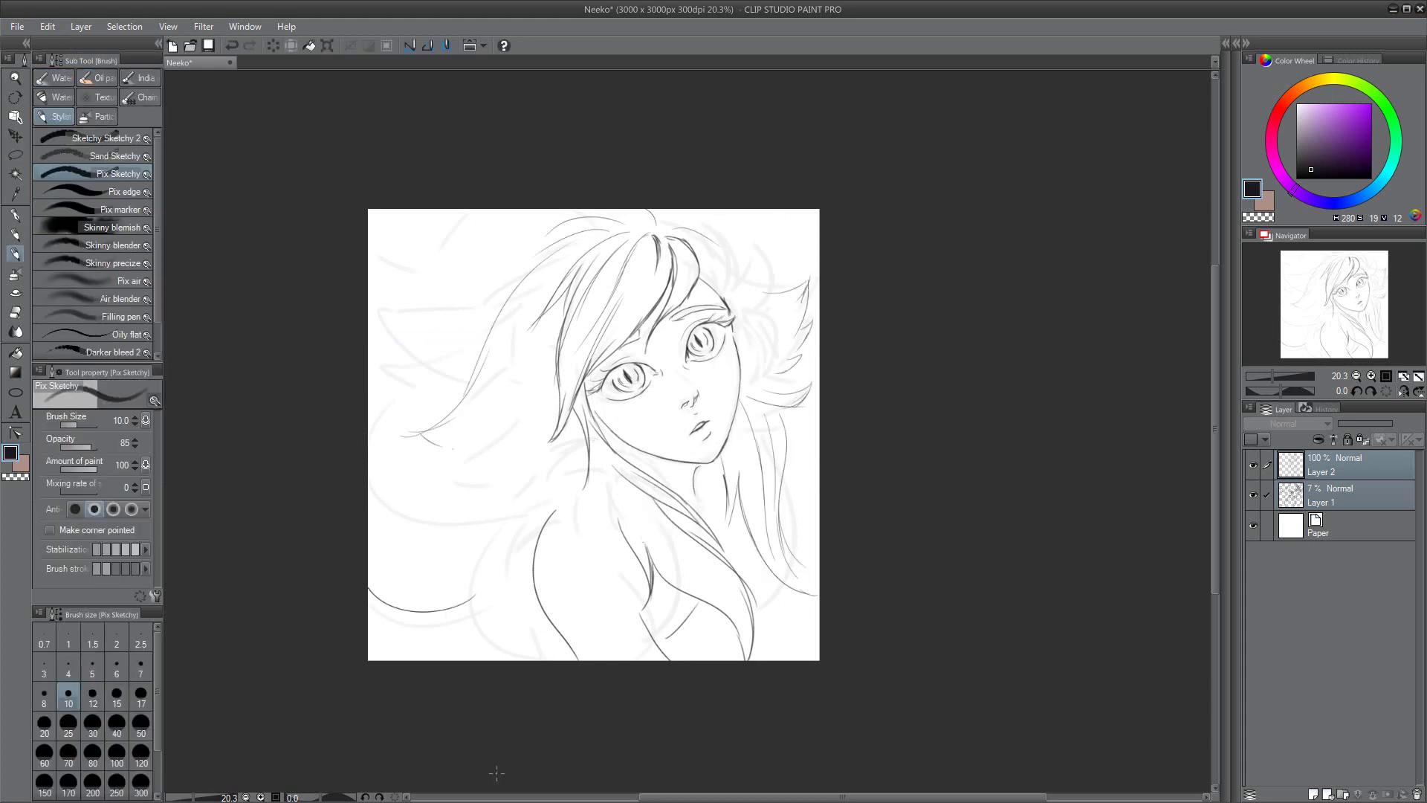
drag(501, 359, 398, 484)
drag(506, 412, 572, 498)
Step: Add a new raster layer and sketch the flower above the temple and the petals below the cheek
key(ctrl+shift+n)
mouse_move(732, 211)
mouse_down()
mouse_move(702, 283)
mouse_move(763, 360)
mouse_up()
drag(651, 455, 554, 549)
drag(661, 425, 626, 467)
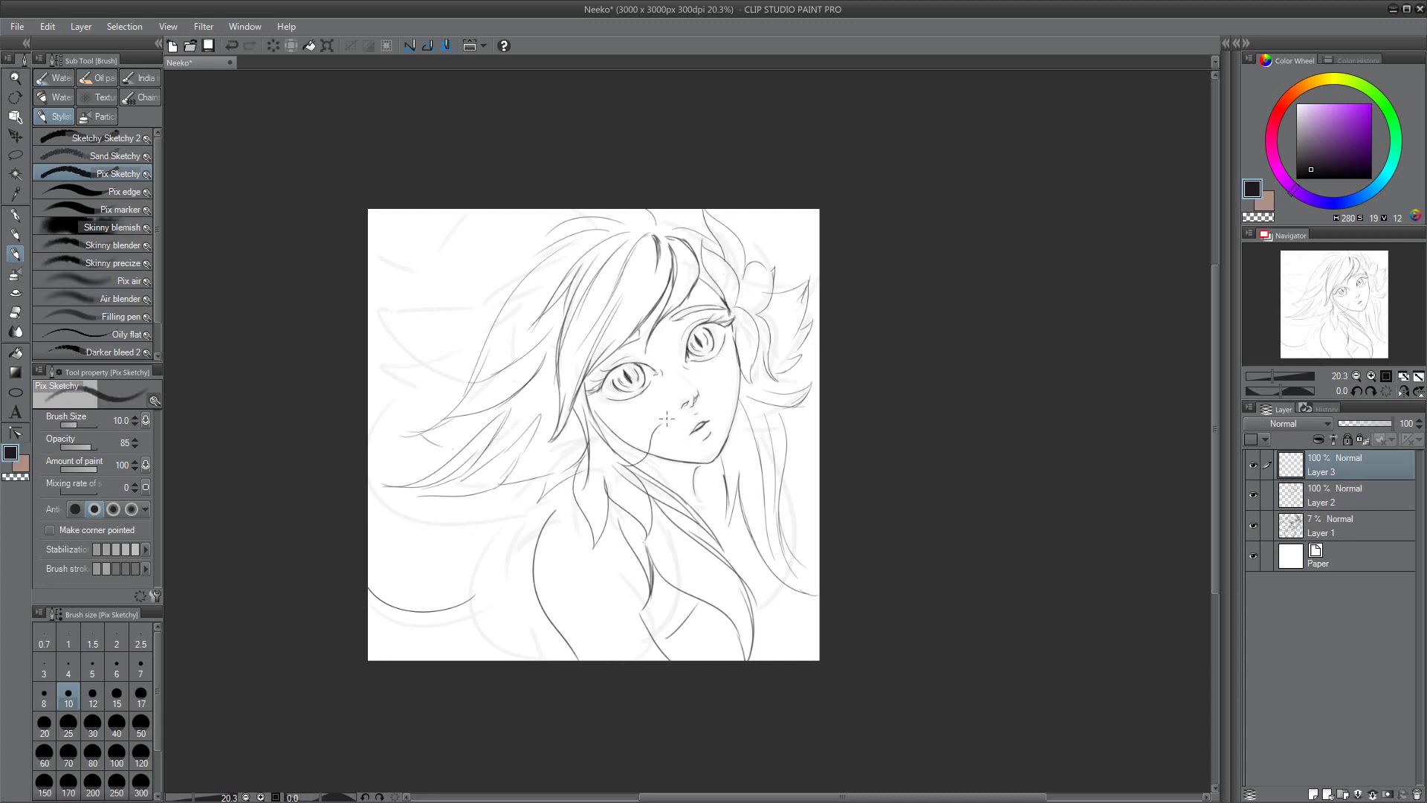
Step: Undo the last petal strokes together with the newly added layer
key(ctrl+z)
key(ctrl+z)
key(ctrl+z)
key(ctrl+z)
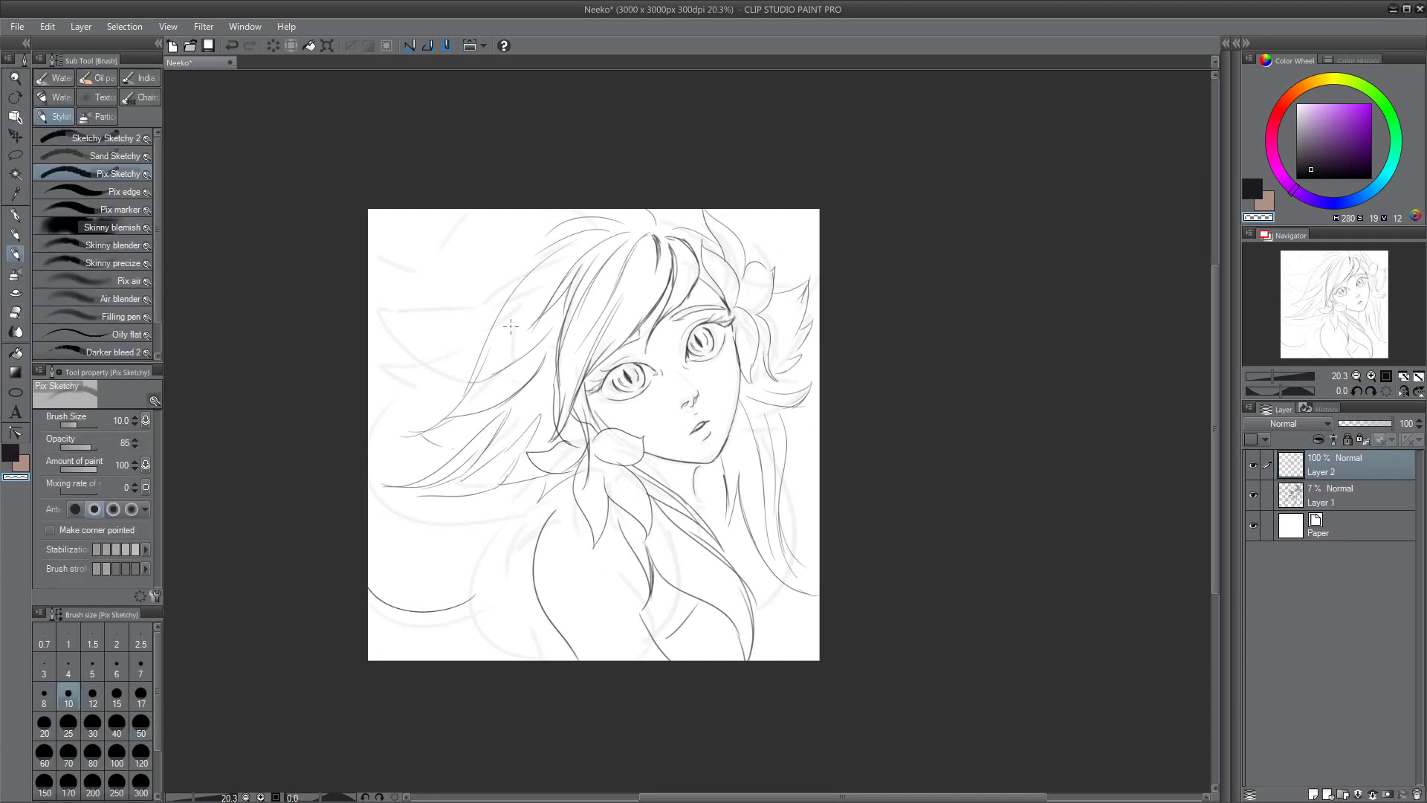
Step: Add Layer 3 and reinforce the outlines of the tail, chest, cheek-side hair and neck with the Sand Sketchy brush
key(comma)
key(ctrl+shift+n)
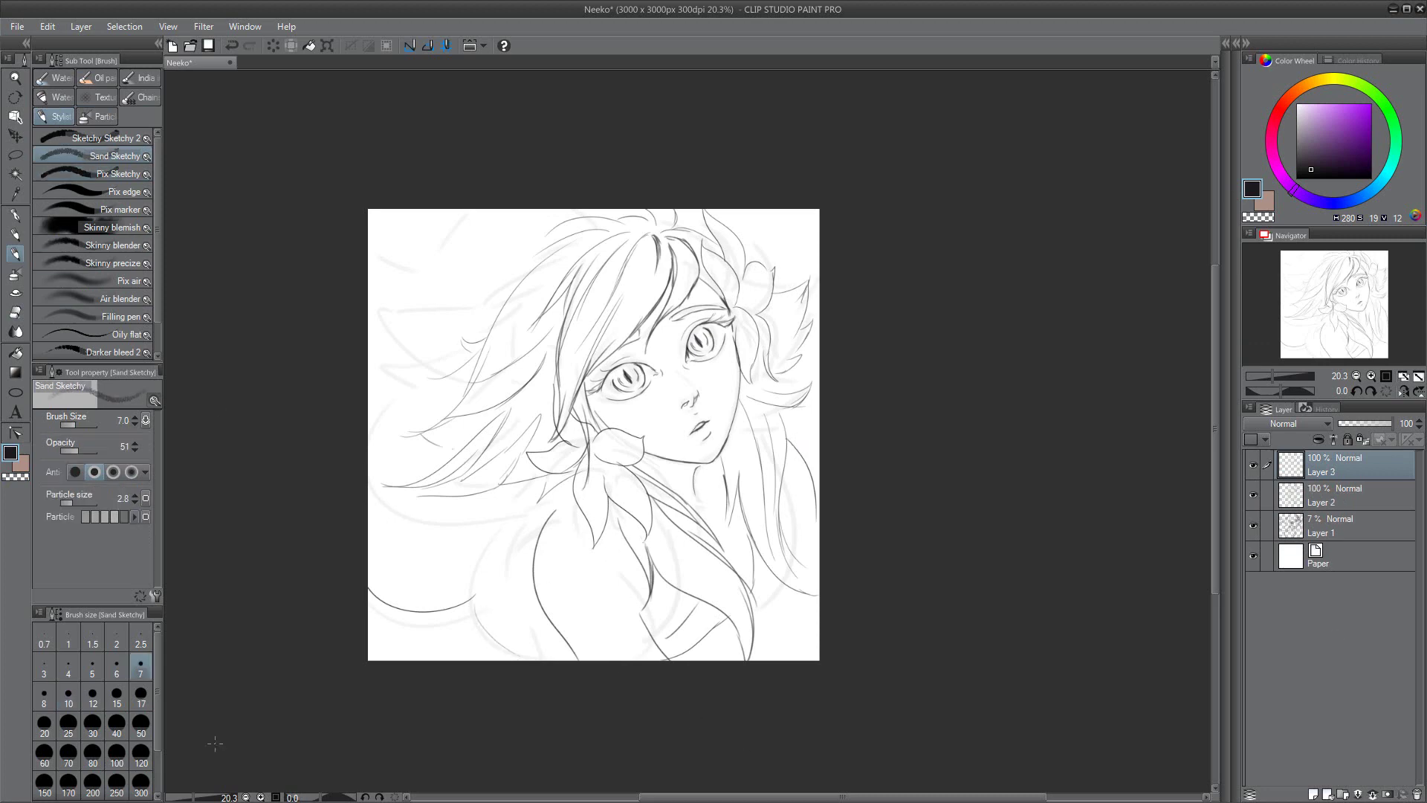
drag(476, 608, 511, 659)
drag(640, 599, 716, 658)
drag(562, 361, 599, 426)
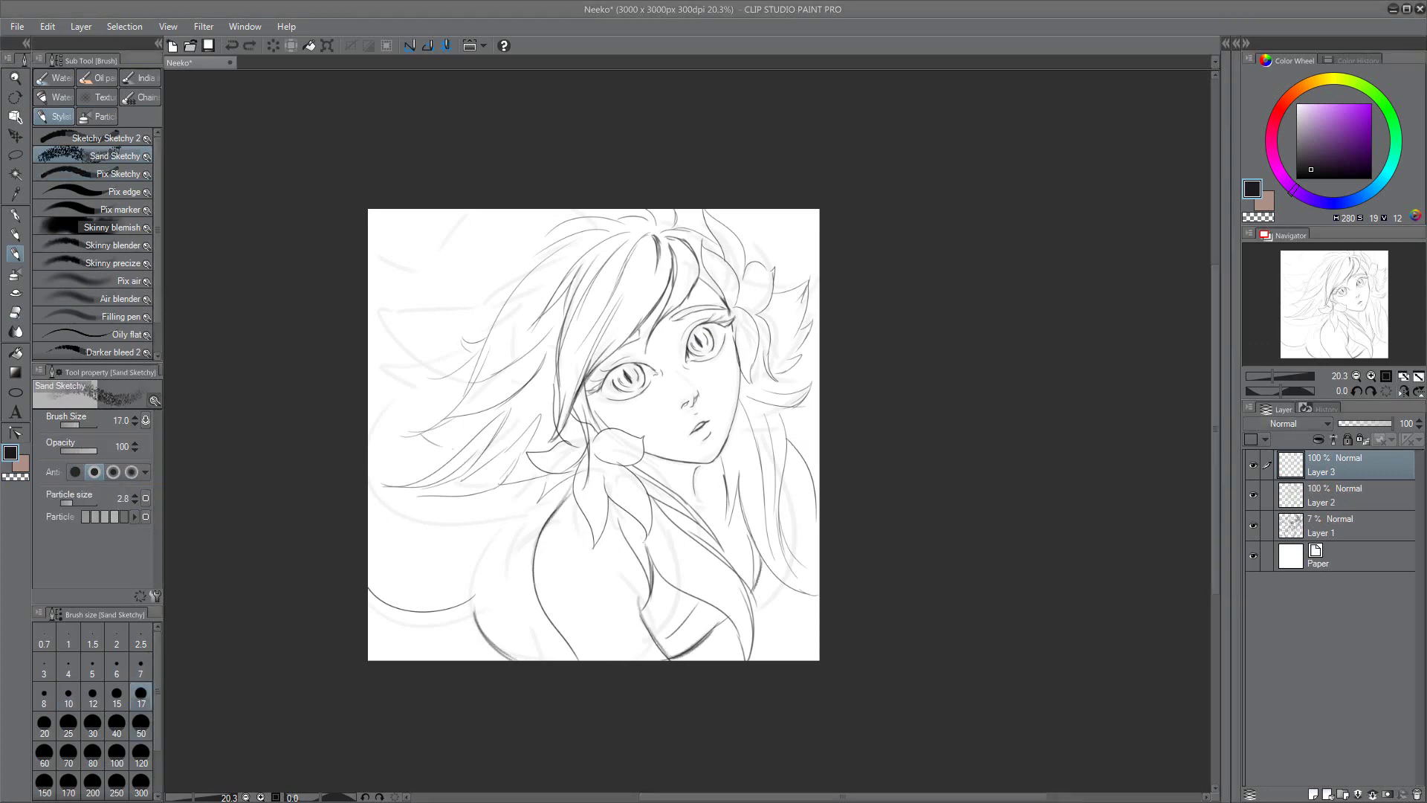
drag(728, 457, 719, 488)
drag(742, 421, 741, 440)
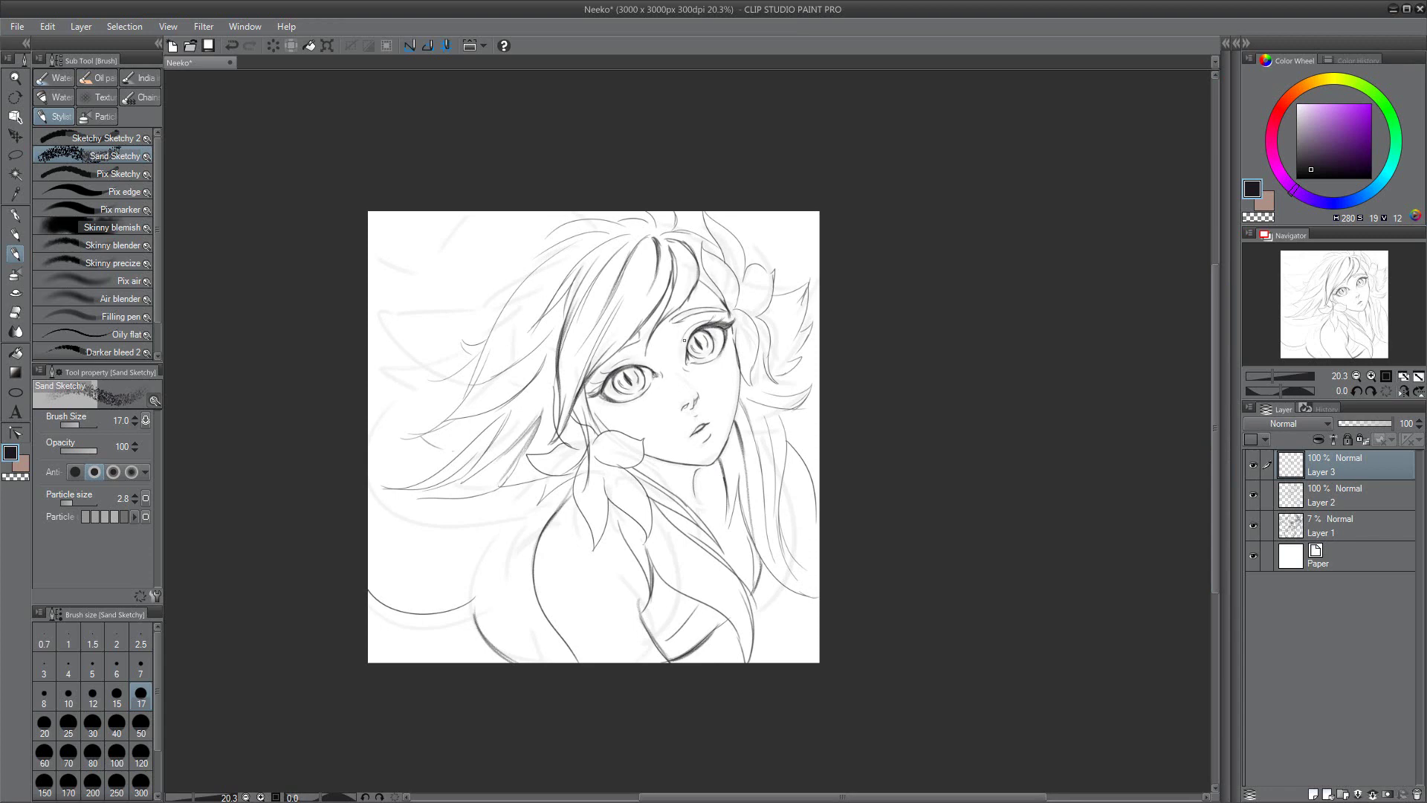
Step: Darken the long hair strands flowing behind the head on Layer 3 with Sand Sketchy at size 17
key(alt+bracketleft)
key(alt+bracketright)
drag(594, 238, 476, 387)
drag(557, 312, 408, 457)
drag(554, 349, 510, 446)
drag(561, 468, 442, 498)
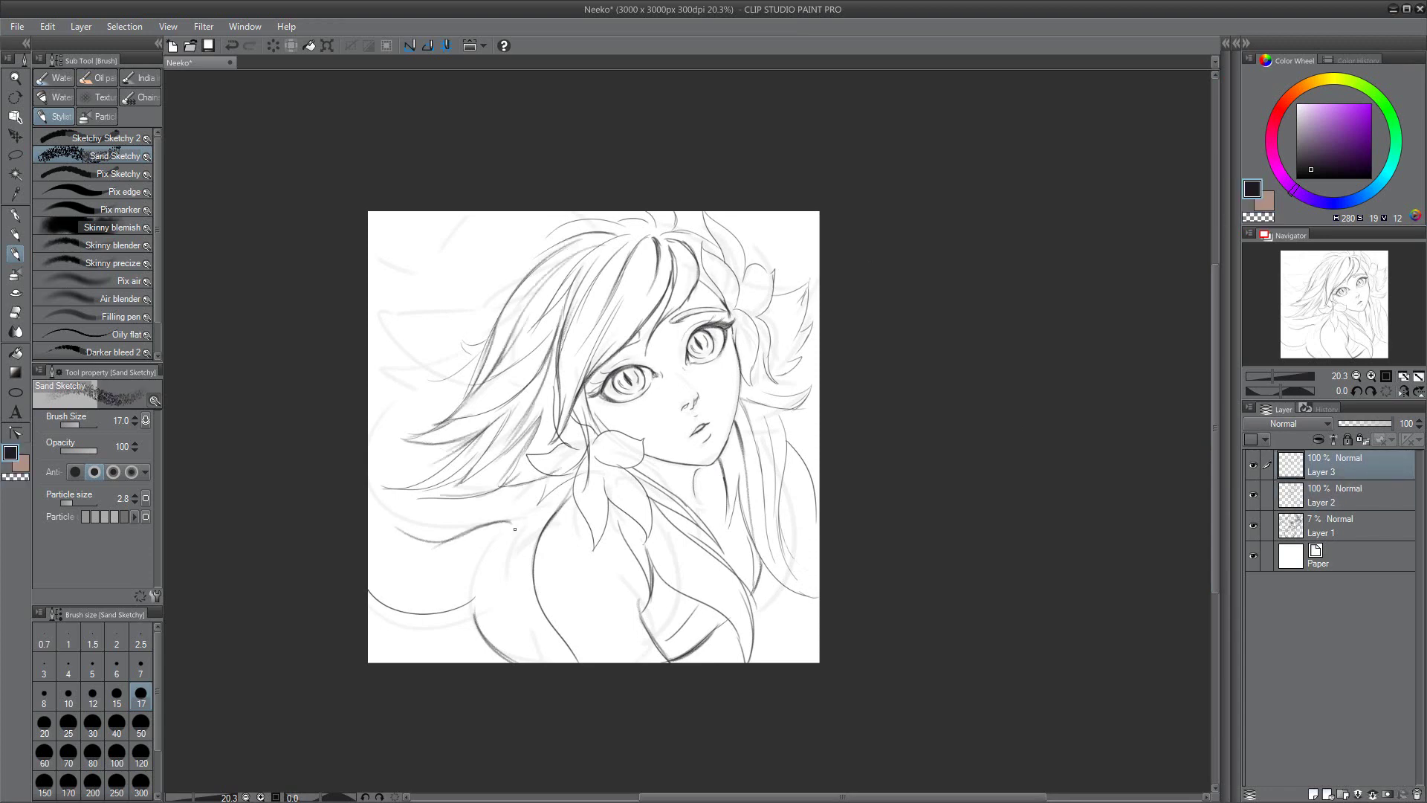
Step: Draw the large curved outlines behind the hair and thicken the lower curve with a larger brush
drag(543, 257, 371, 346)
drag(446, 334, 375, 539)
key(bracketright)
key(bracketright)
key(bracketright)
key(bracketright)
drag(479, 594, 409, 625)
Step: Reduce the brush size to 15 and reinforce the pointed petals of the flower beside the face
key(bracketleft)
key(bracketleft)
key(bracketleft)
key(bracketleft)
key(bracketleft)
drag(807, 305, 780, 375)
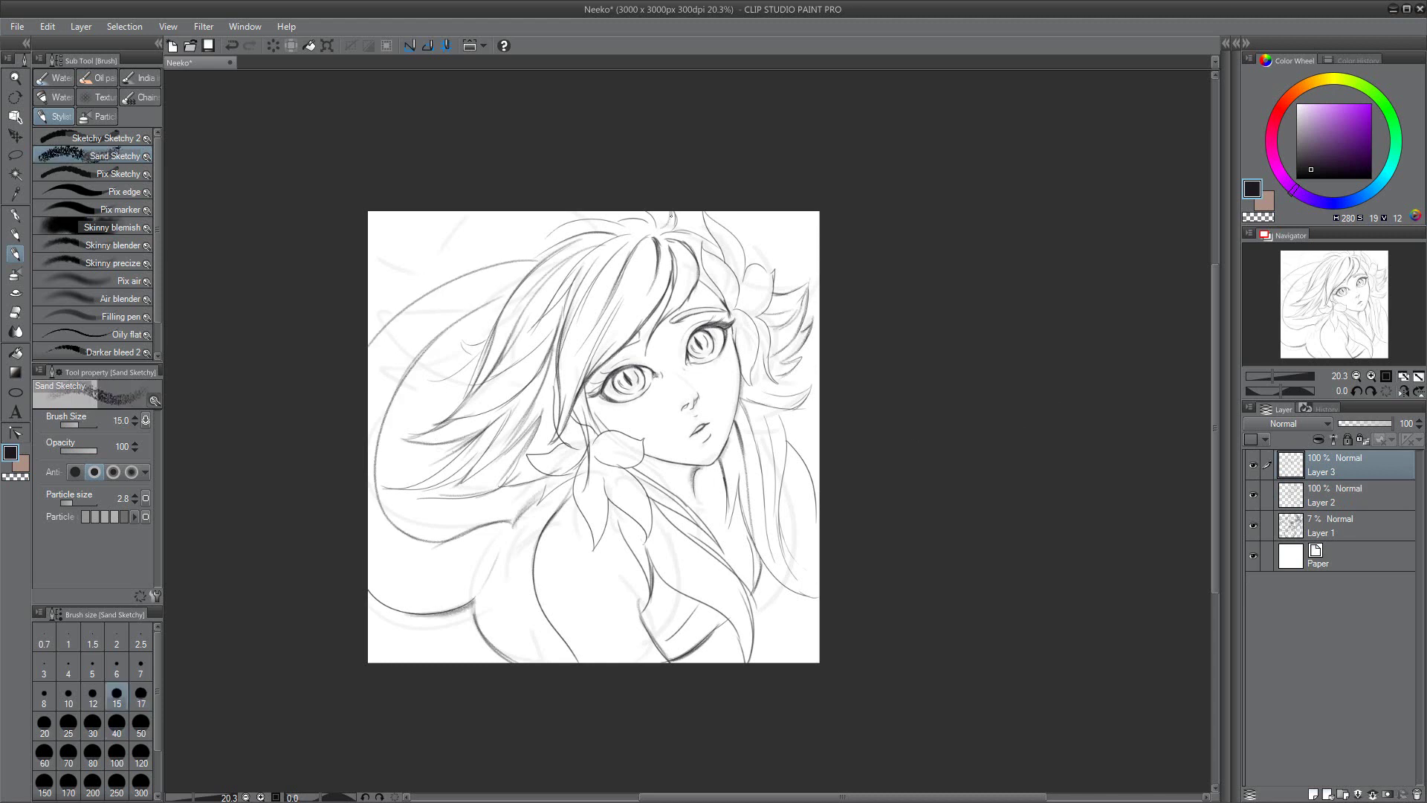
Step: Enlarge the brush to size 30 while darkening the lashes, irises, nose and lips
key(bracketright)
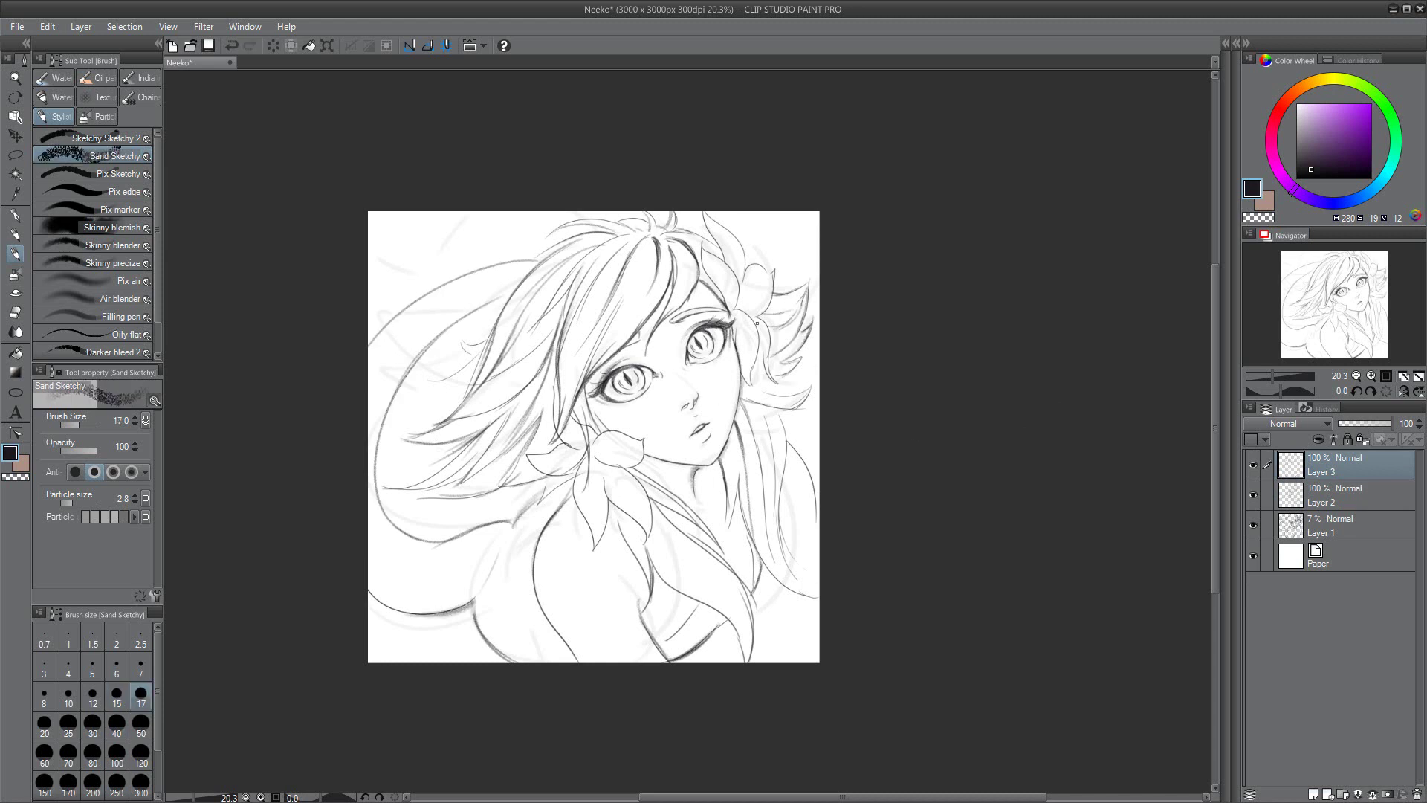
key(bracketright)
key(bracketright)
key(bracketright)
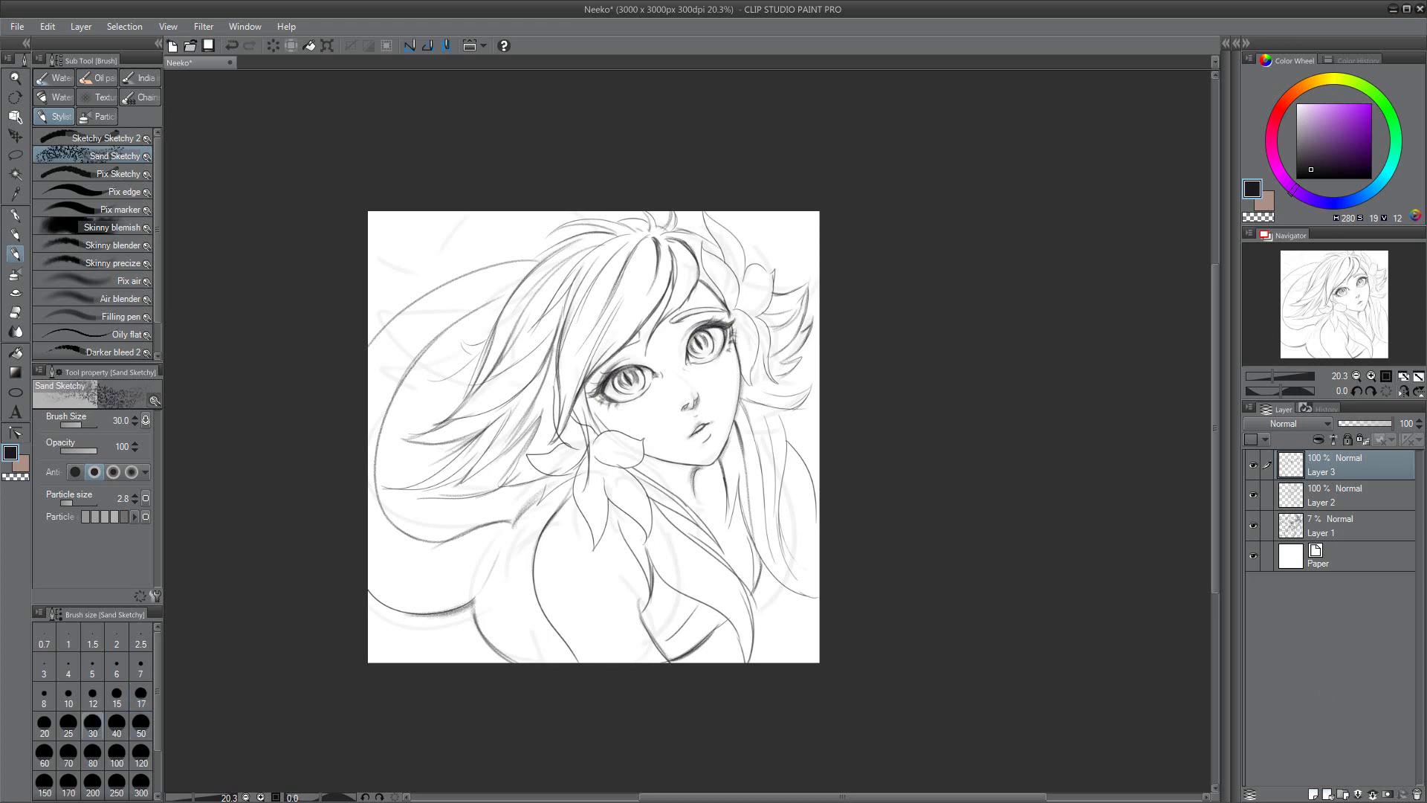
Step: Enlarge the brush to size 100 and lay soft shading around the eyes and under the chin
key(bracketright)
key(bracketright)
key(bracketright)
key(bracketright)
key(bracketright)
key(bracketright)
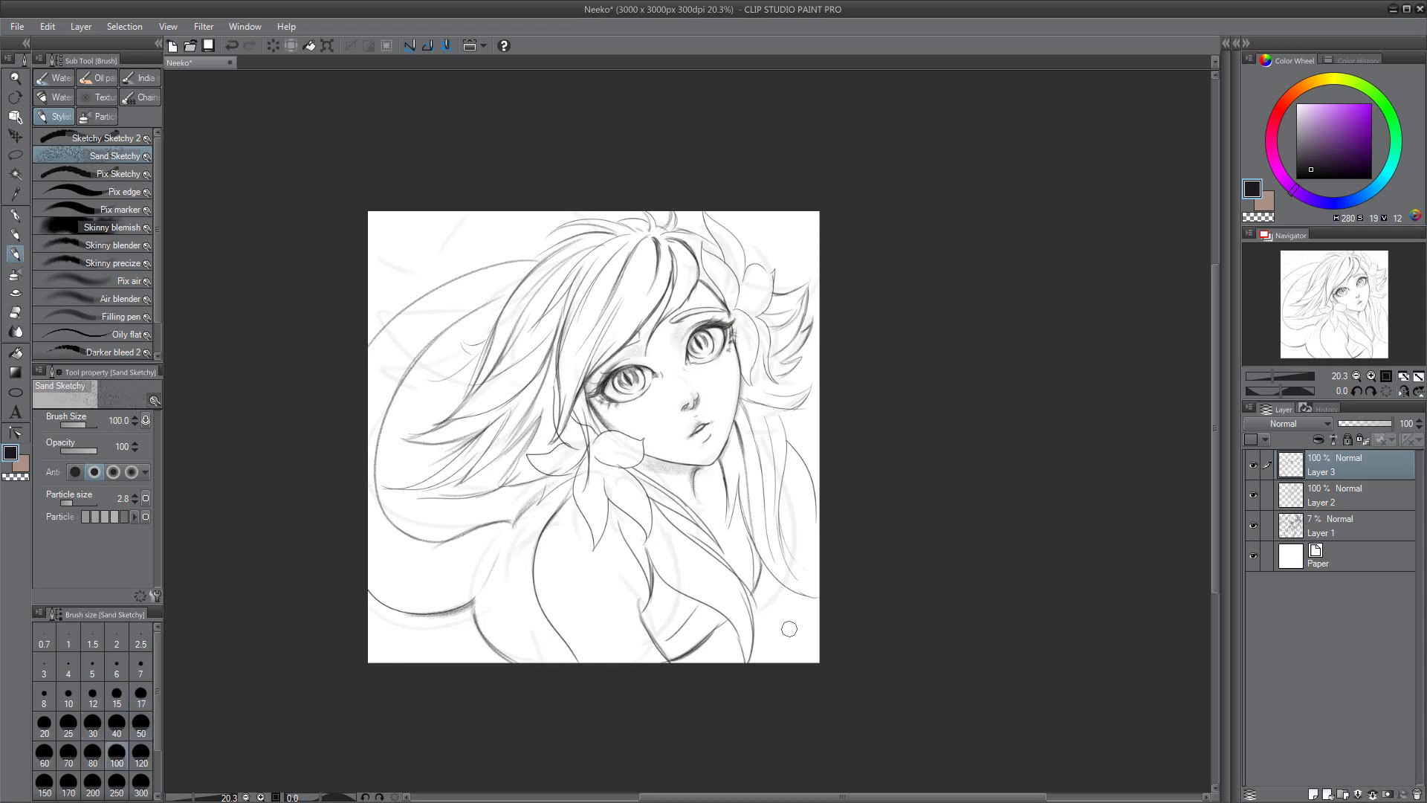
Step: Lasso both hair flowers, shade inside the selections, reduce the brush size to 50, and deselect
mouse_move(692, 214)
mouse_down()
mouse_move(806, 297)
mouse_move(695, 223)
mouse_up()
drag(554, 387, 587, 448)
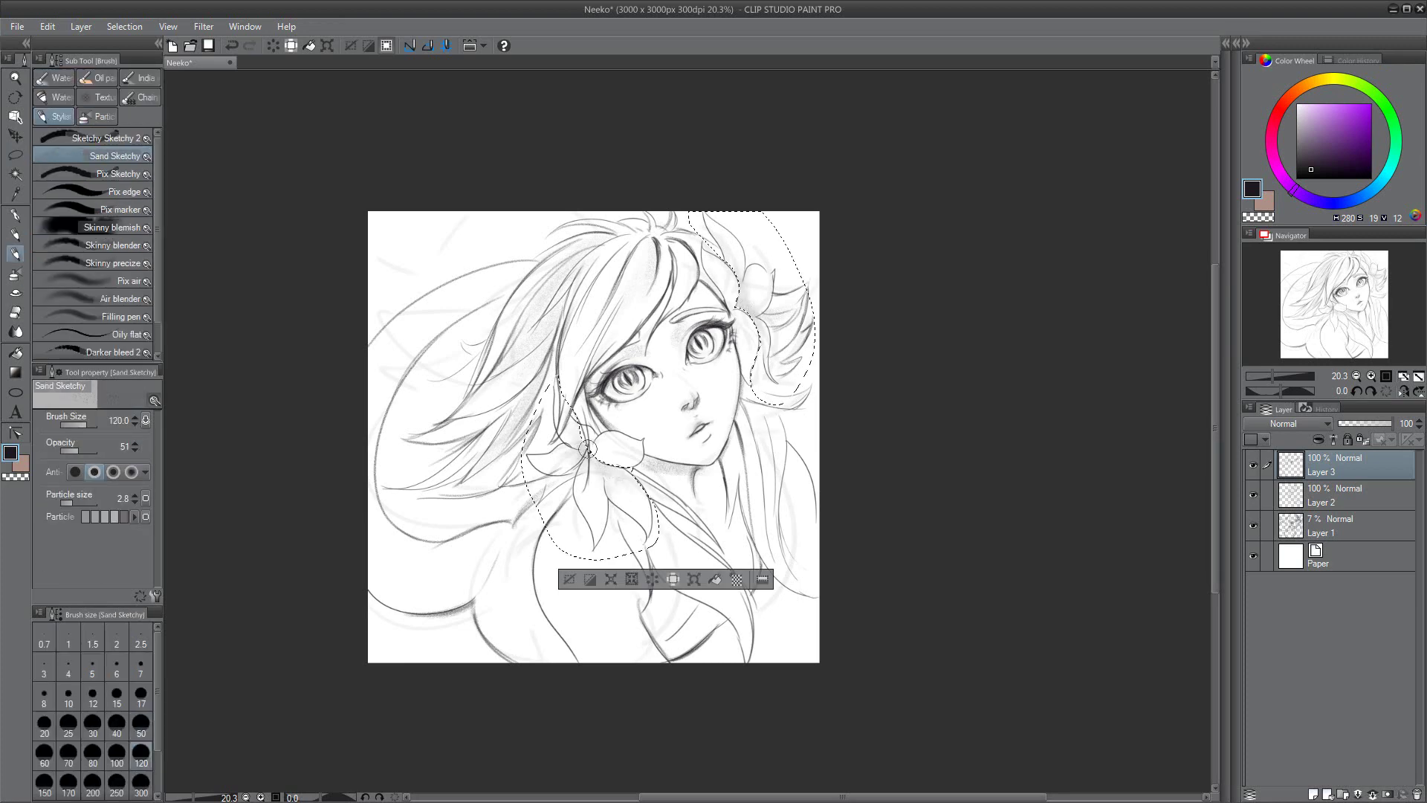
key(bracketleft)
key(bracketleft)
key(bracketleft)
key(bracketleft)
key(bracketleft)
key(ctrl+d)
Step: Clean up the lines of the shoulder locks on Layer 2 at brush size 17, and return to Layer 3
key(alt+bracketleft)
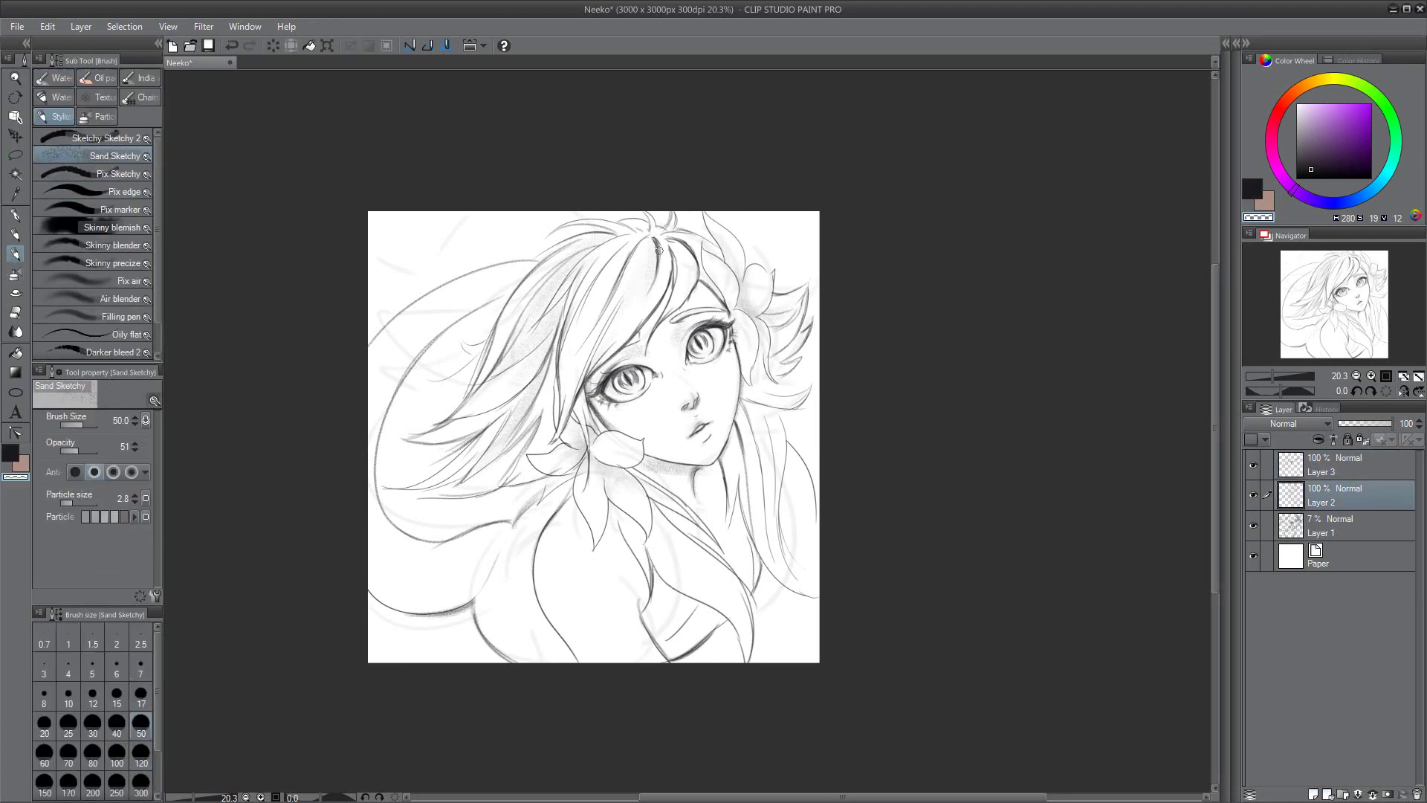
click(140, 697)
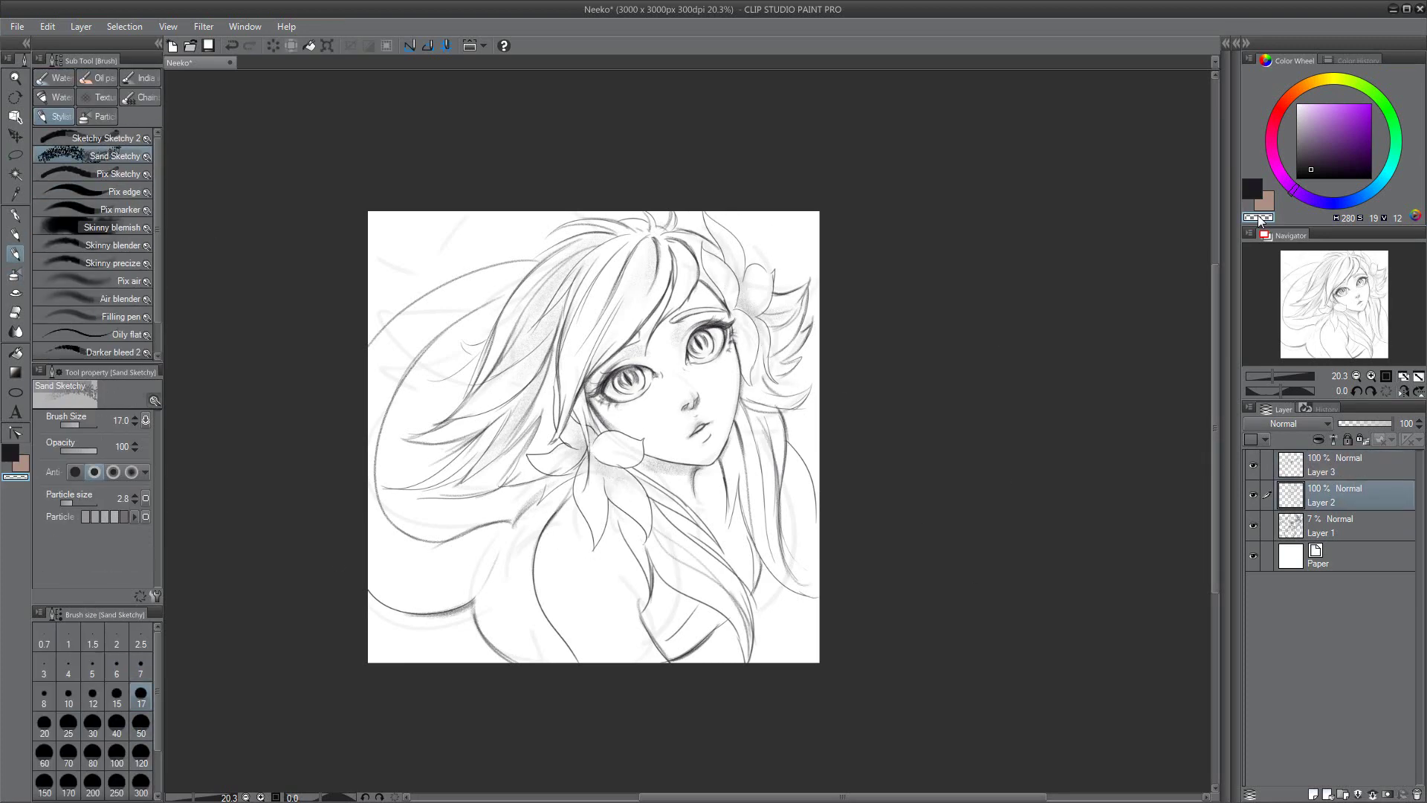
key(alt+bracketright)
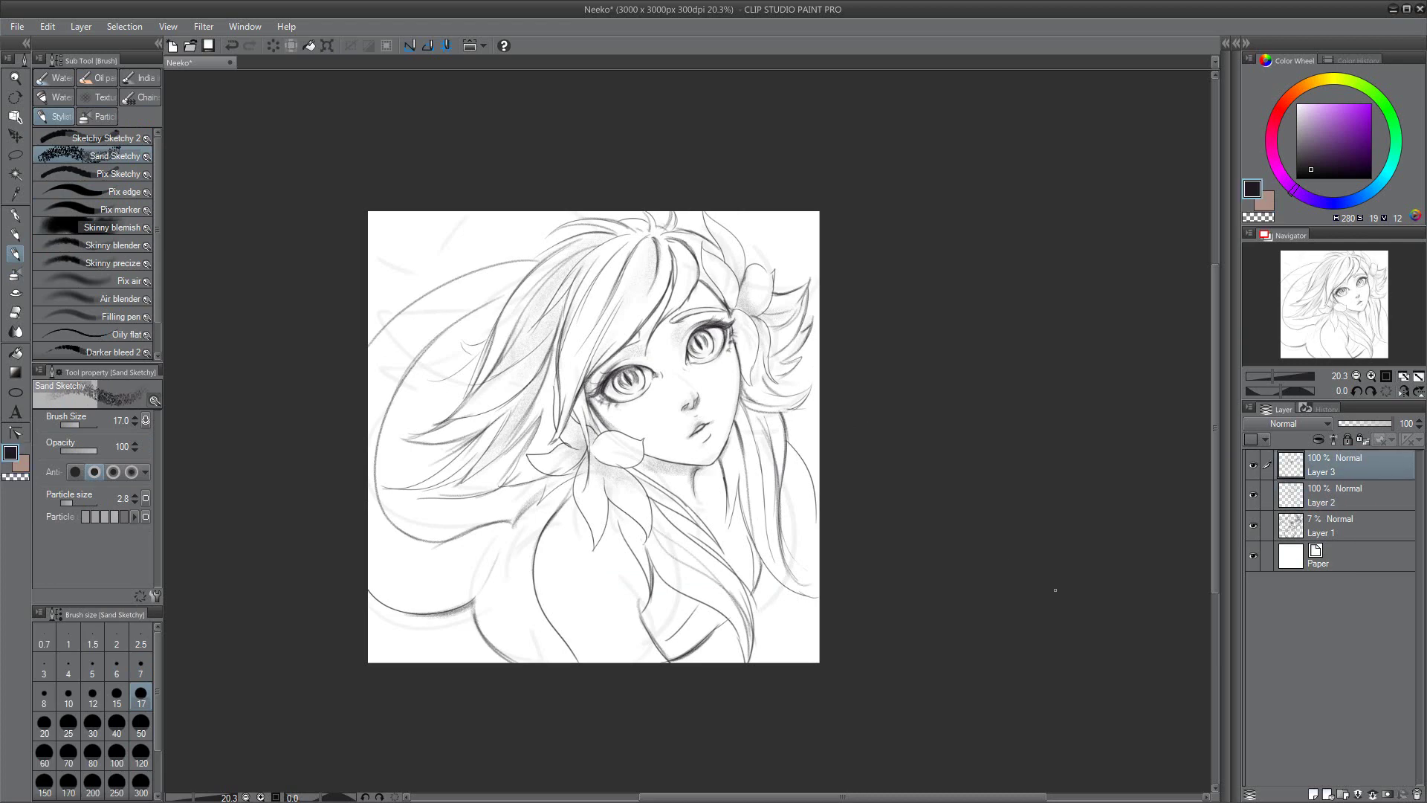
Step: Shade the large curved shapes behind the figure with an enlarged Sand Sketchy brush
key(bracketright)
key(bracketright)
key(bracketright)
key(b)
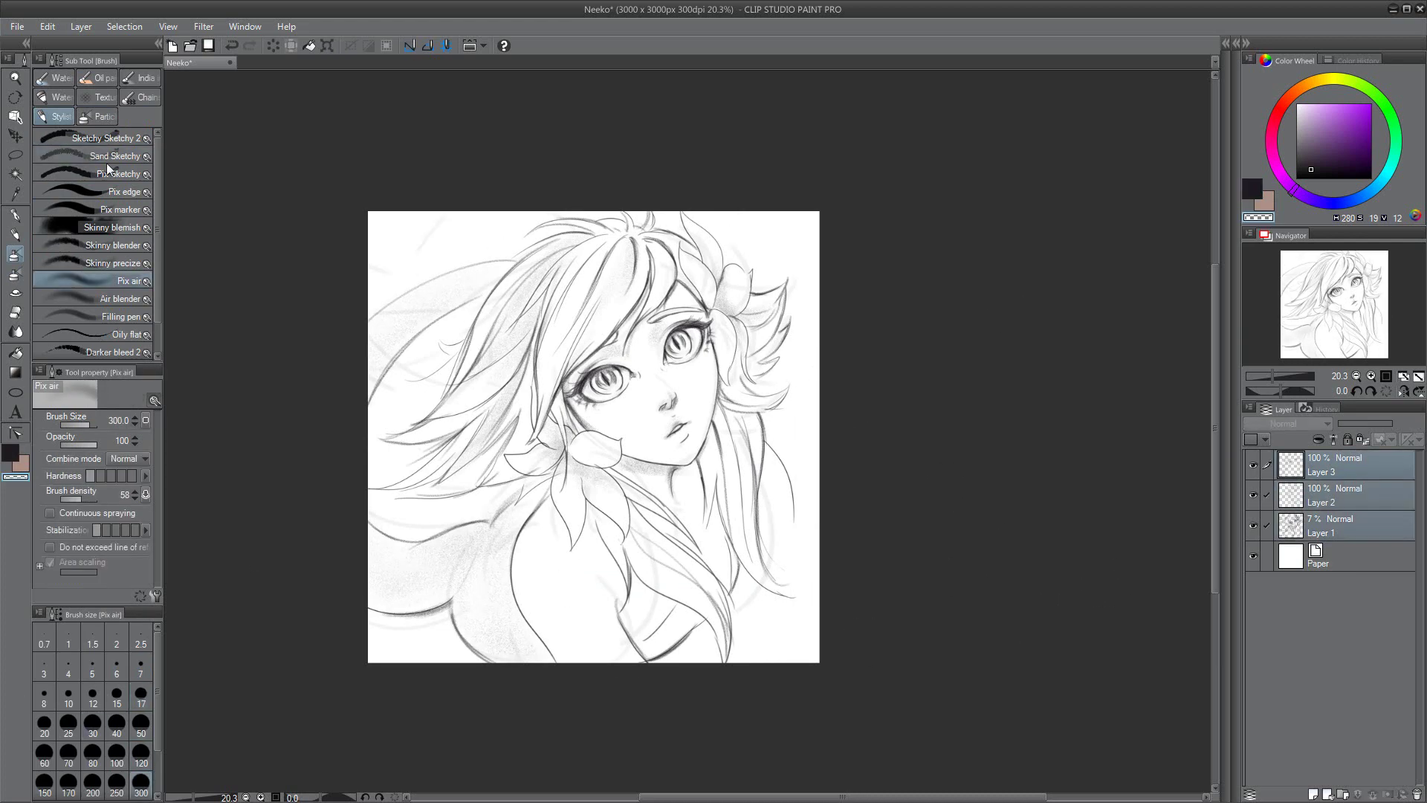
Step: Draw the outer contour of the right-hand arm and add skin markings to the cheeks and arms with Sand Sketchy at size 17
key(b)
drag(797, 502, 793, 662)
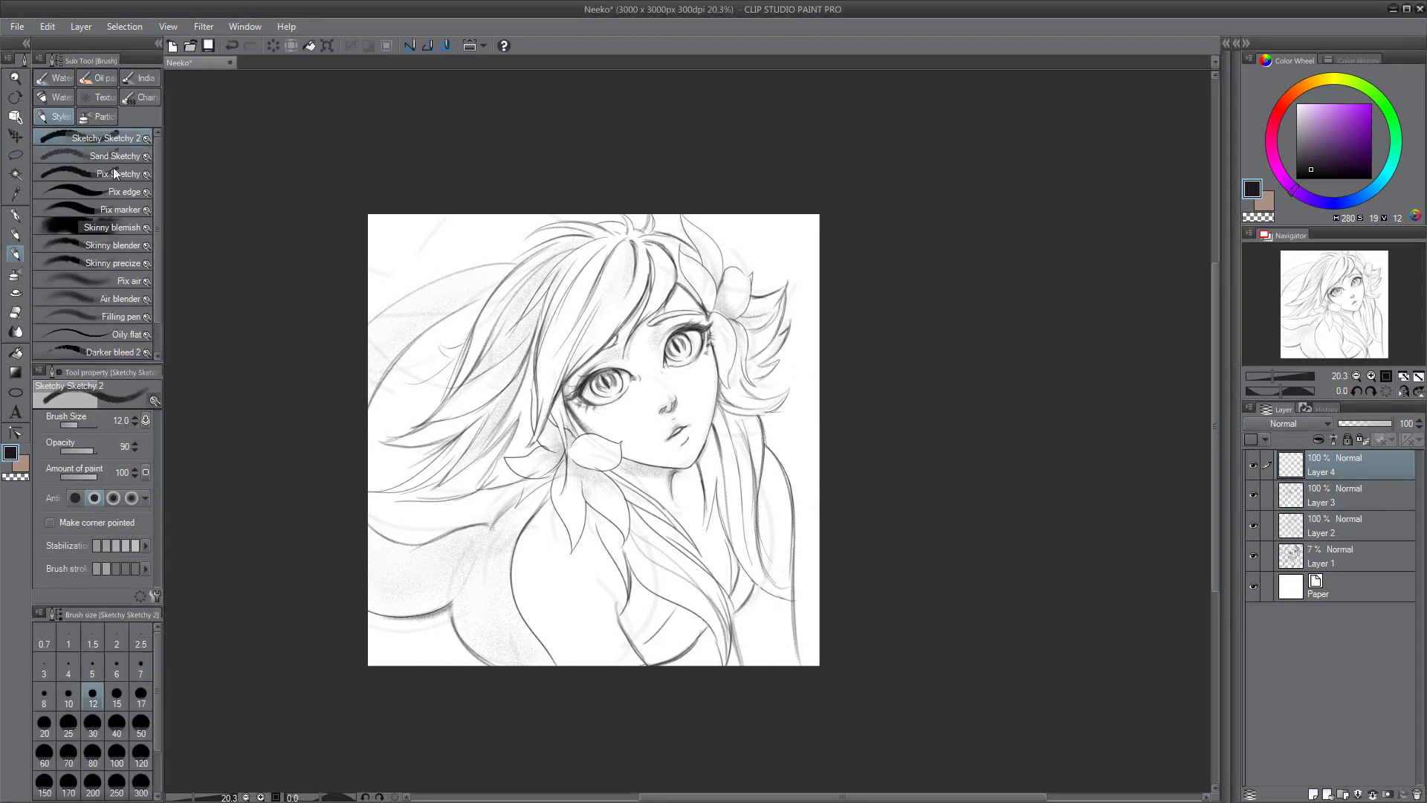
click(111, 155)
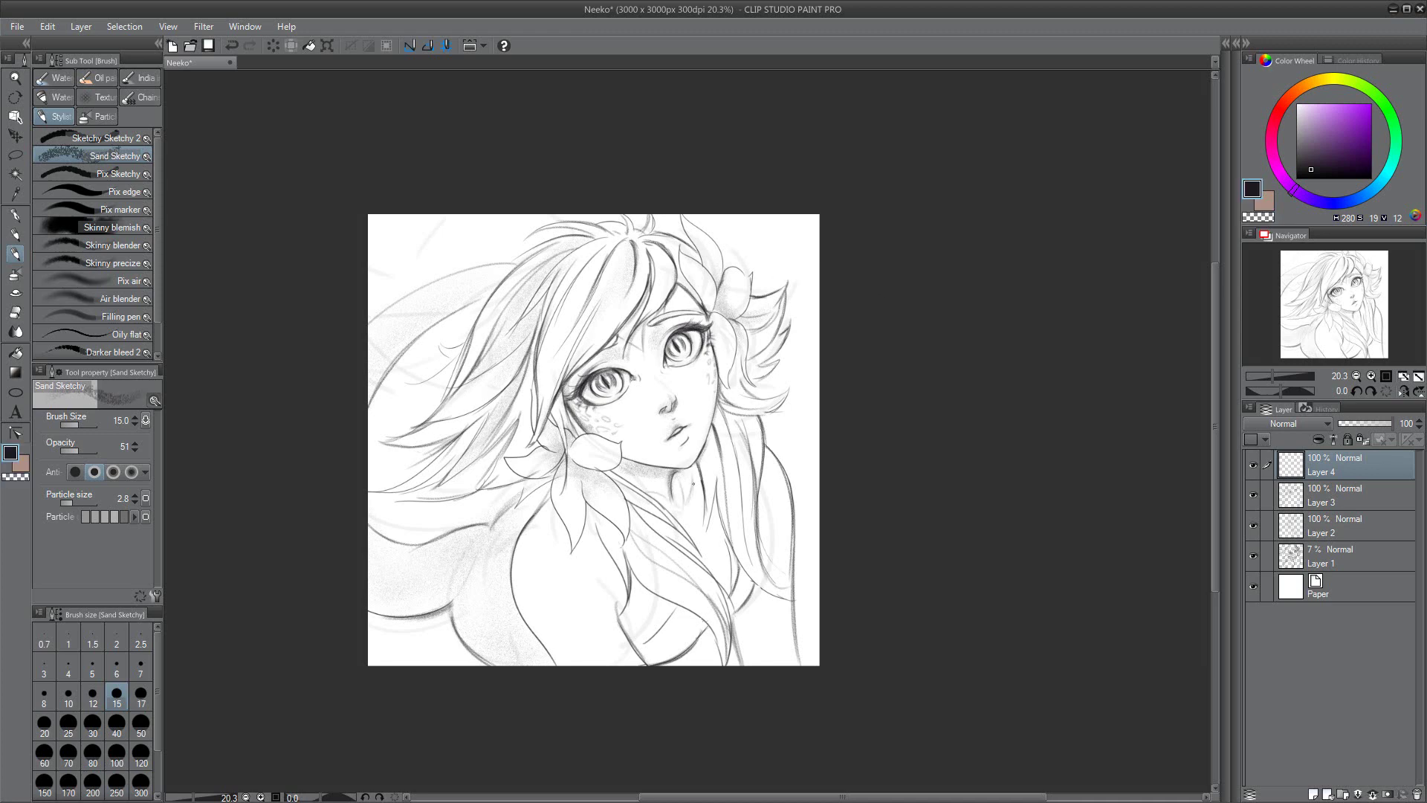
key(bracketright)
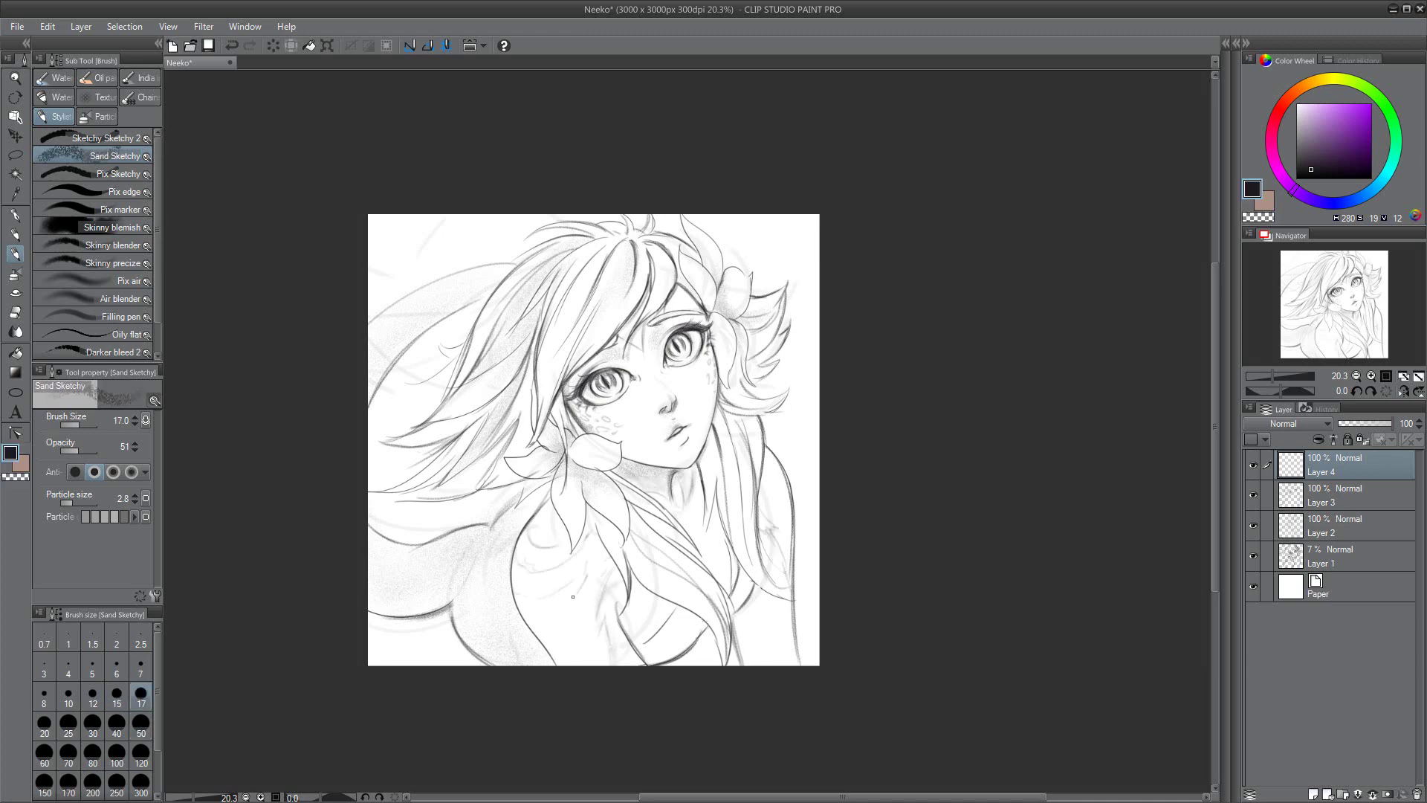
Step: Shade the tail behind the shoulder and the curved shape behind the hair, using brush size 30
mouse_move(535, 506)
mouse_down()
mouse_move(476, 654)
mouse_move(487, 602)
mouse_move(452, 599)
mouse_up()
key(bracketright)
key(bracketright)
key(bracketright)
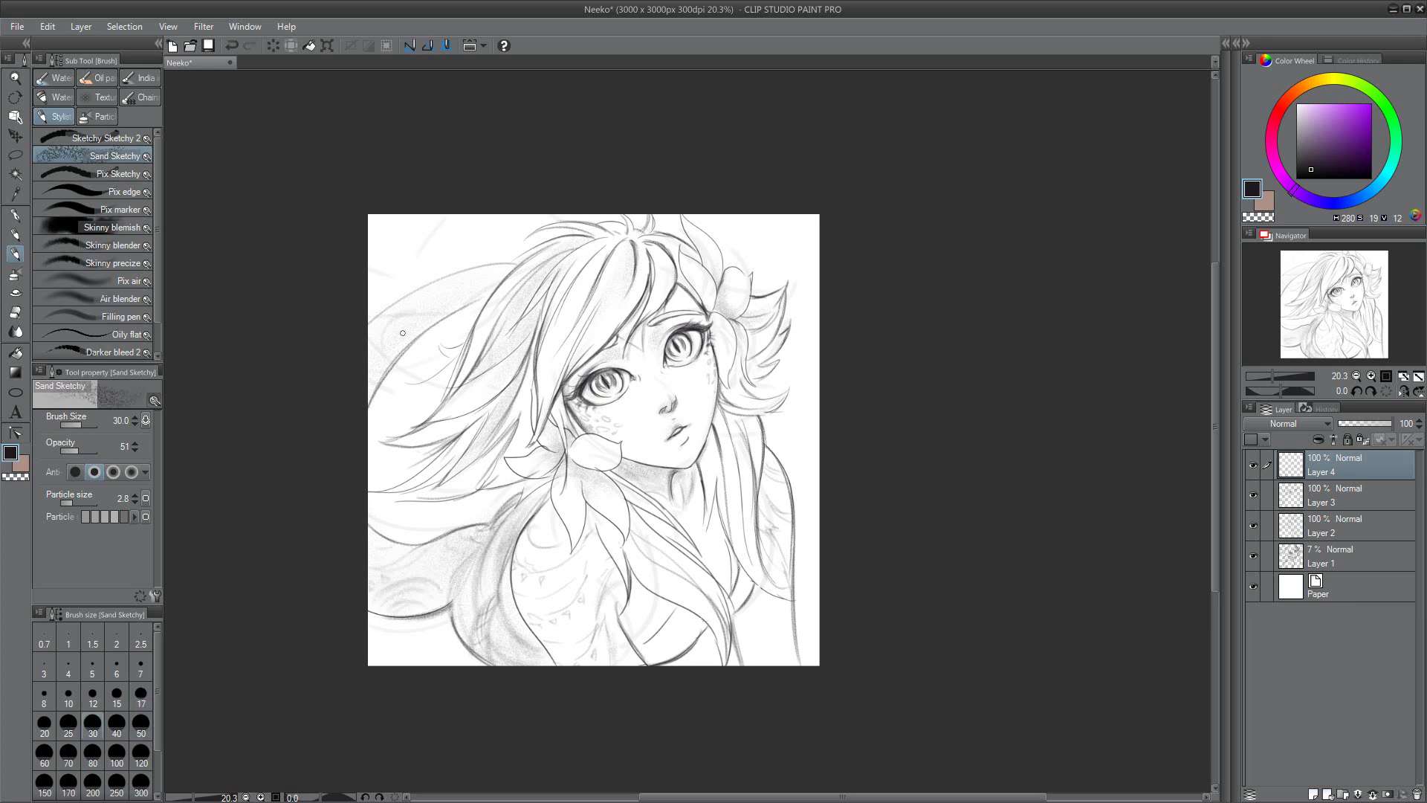
drag(513, 245, 376, 357)
drag(494, 268, 443, 320)
Step: Reduce the brush size to 7 and refine the spikes and hair behind the head, alternating drawing and transparent colours
key(bracketleft)
key(bracketleft)
key(bracketleft)
key(bracketleft)
key(bracketleft)
key(bracketleft)
key(bracketleft)
key(bracketleft)
key(c)
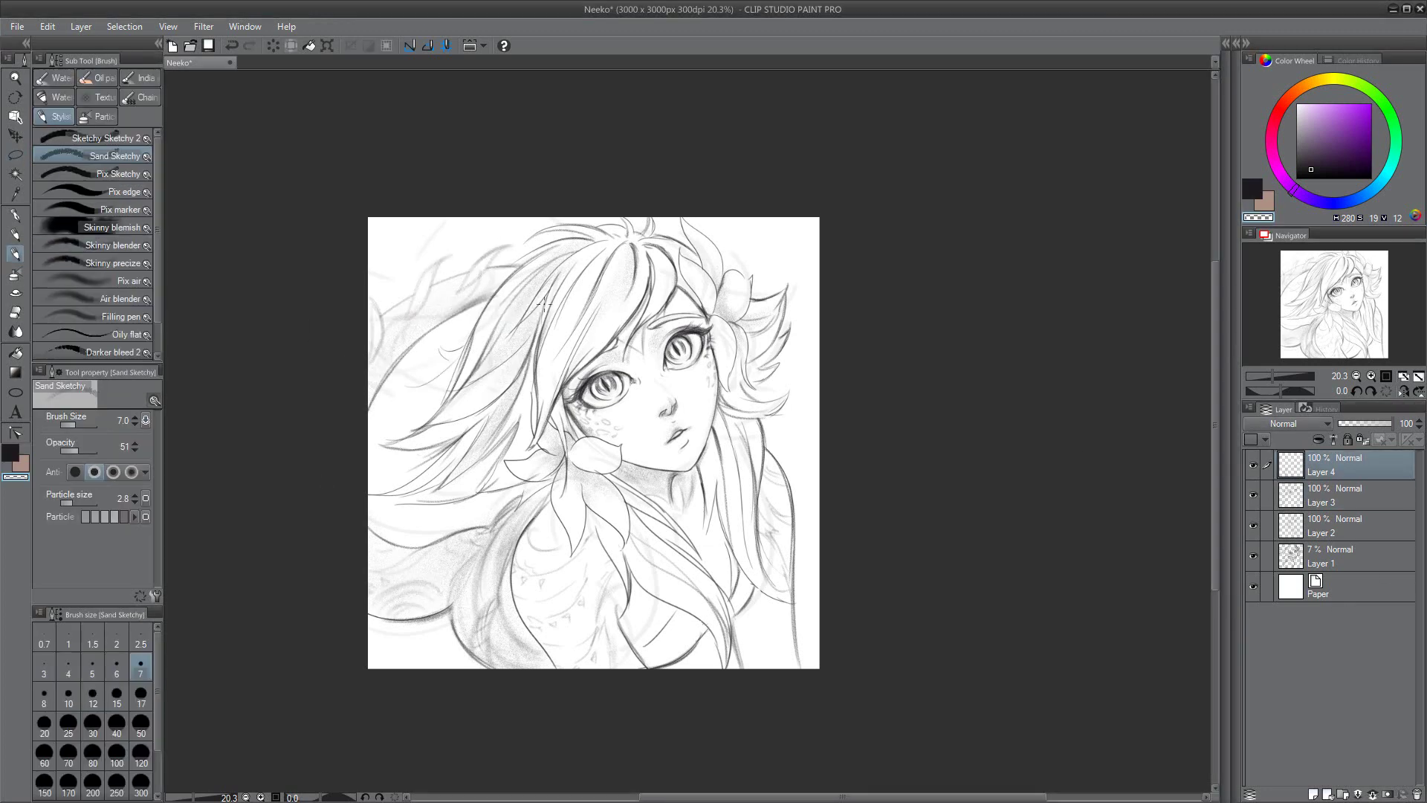
key(c)
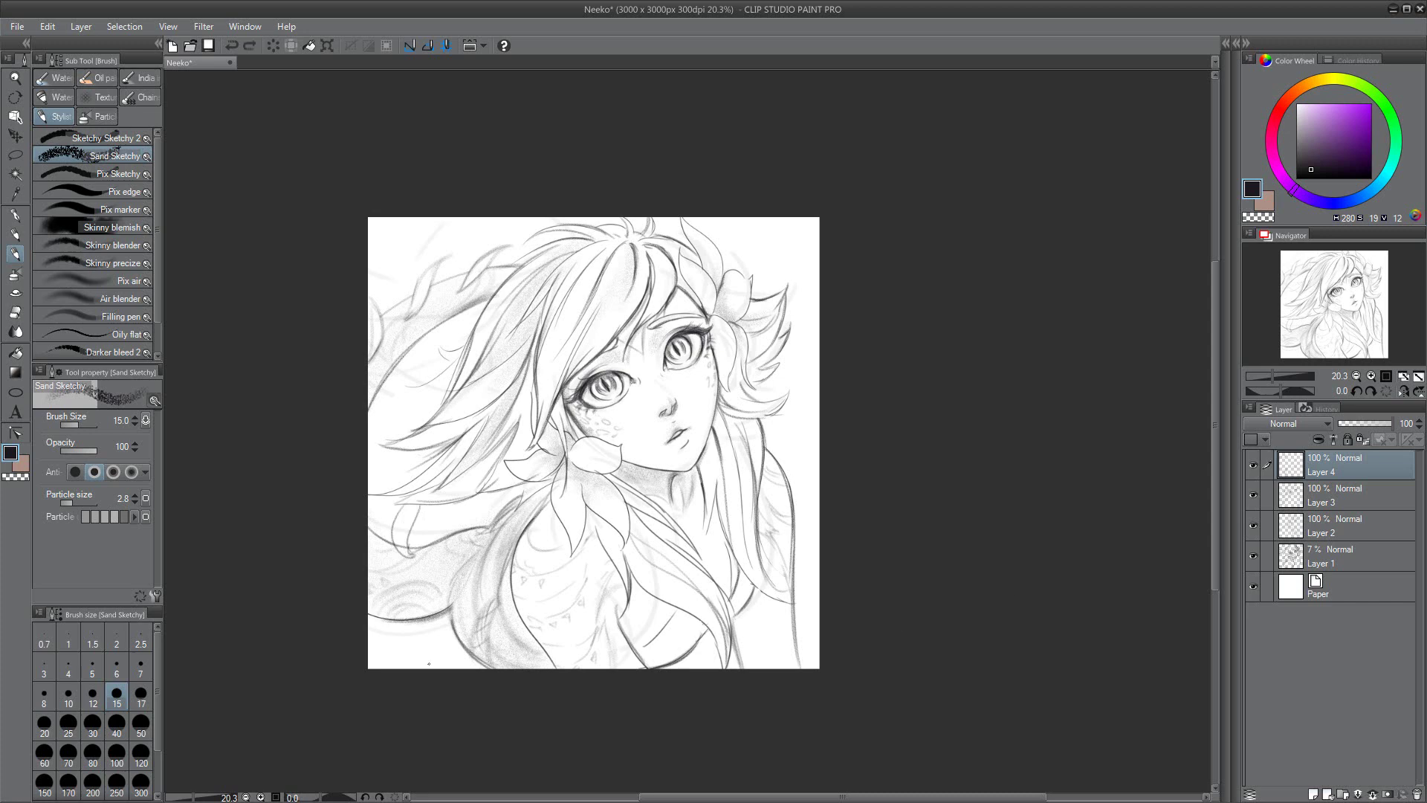
Step: Enlarge the brush to size 50 and shade the curved shape behind the hair, the right-hand arm and the neck-side hair
key(bracketright)
key(bracketright)
key(bracketright)
key(bracketright)
key(bracketright)
key(bracketright)
drag(453, 309, 376, 394)
drag(773, 617, 740, 665)
drag(777, 591, 732, 665)
drag(699, 580, 724, 481)
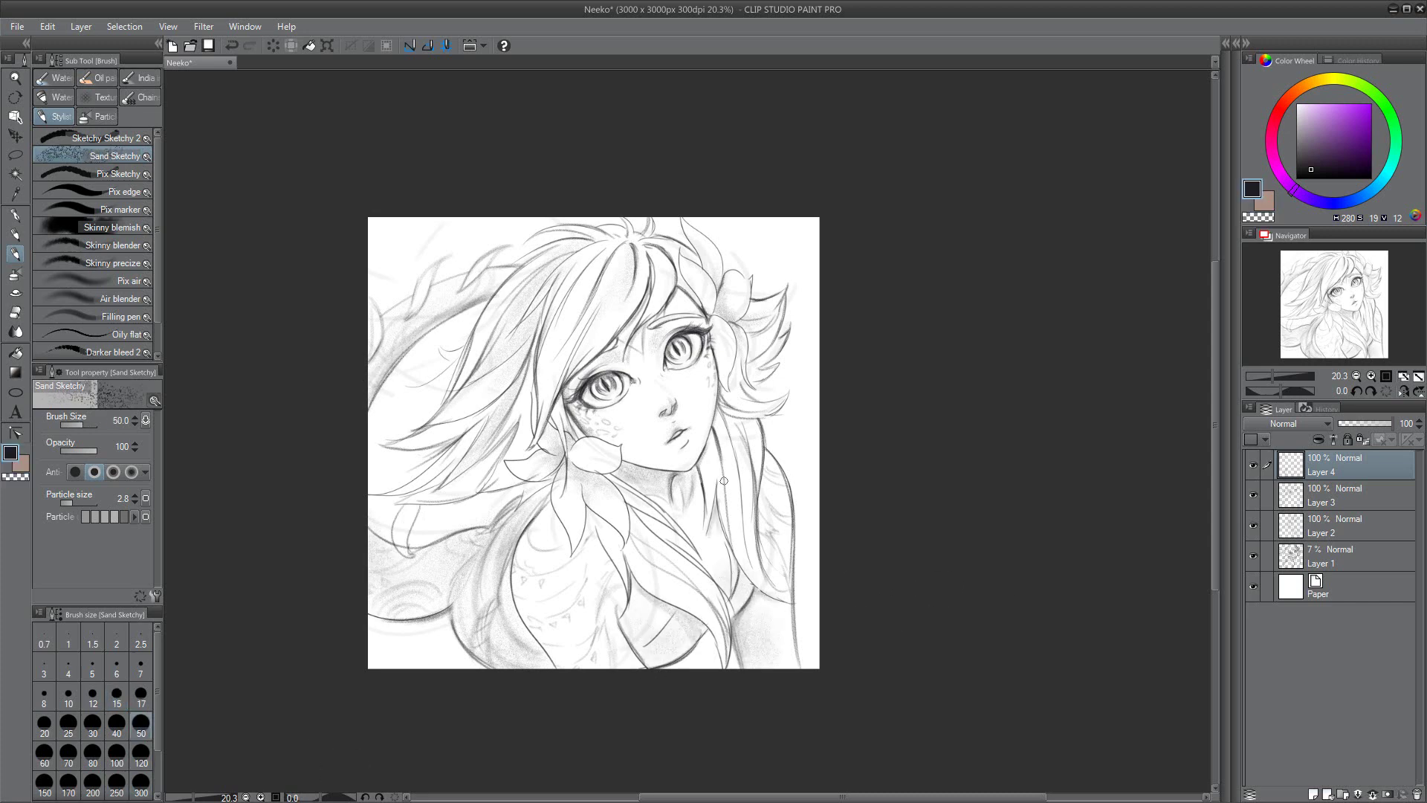
Step: Switch to Layer 3, transform the lassoed area, and flip the canvas horizontally
key(alt+bracketleft)
key(m)
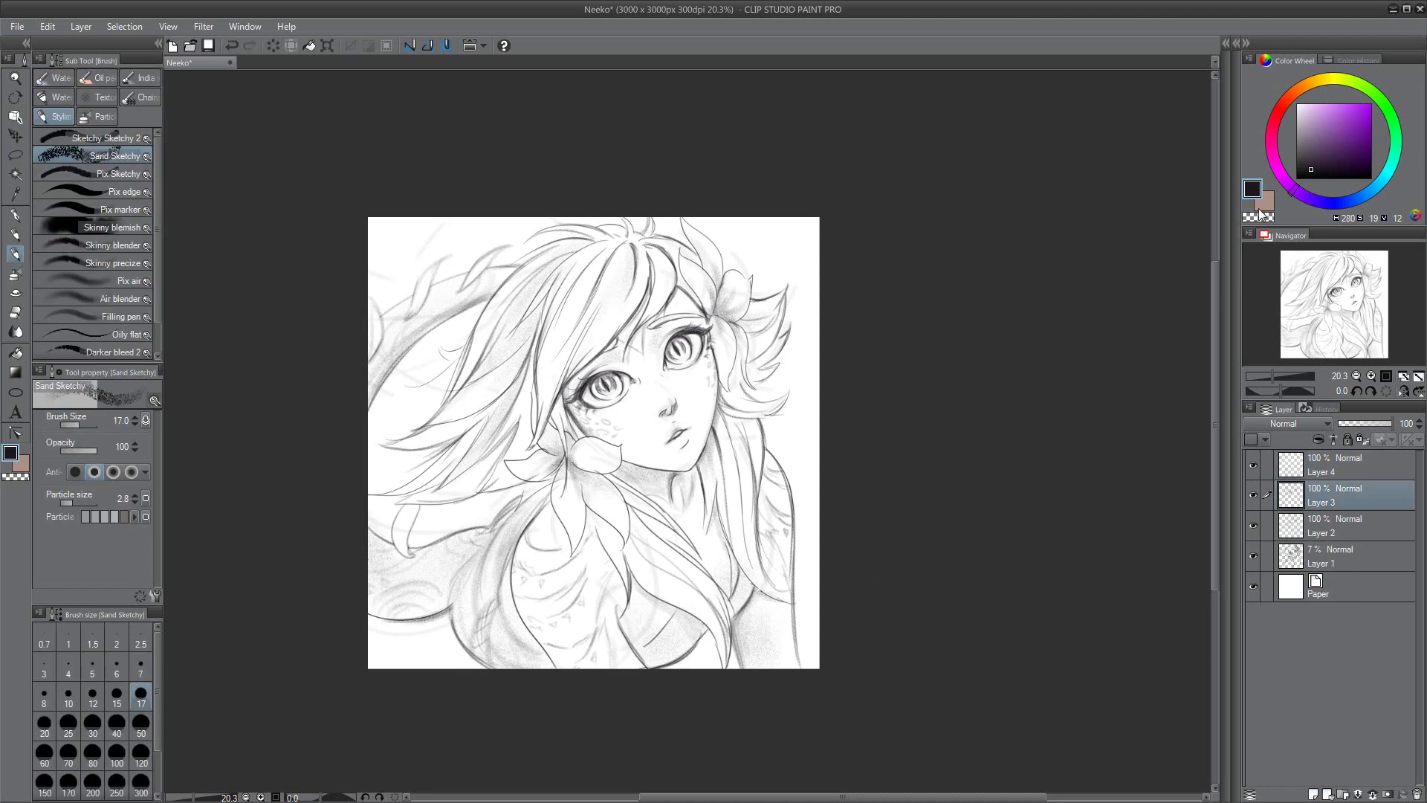
key(ctrl+t)
click(47, 26)
click(297, 435)
Step: Select Layers 1 to 3 together, transform the lassoed facial features, and return to the brush
shift+click(1339, 556)
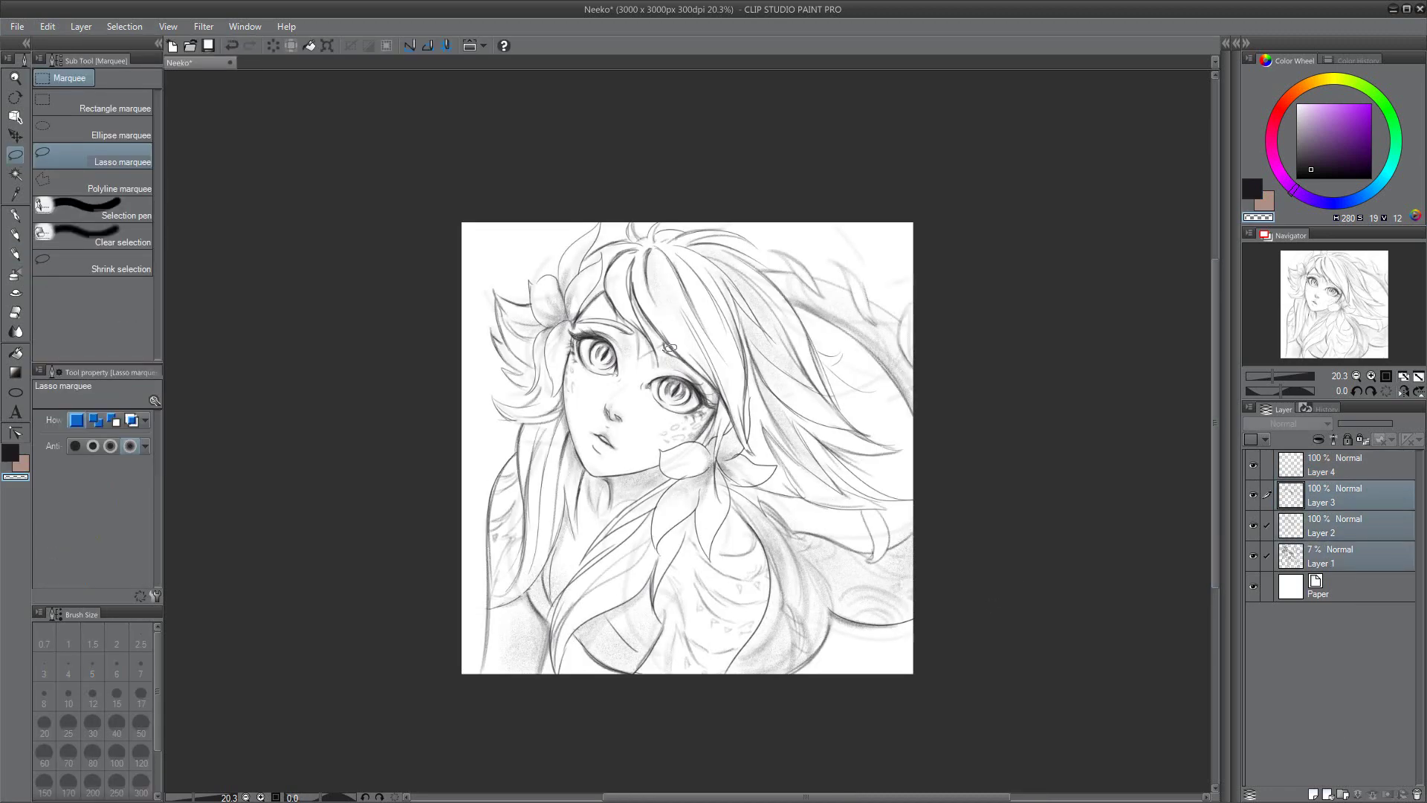
key(Return)
key(b)
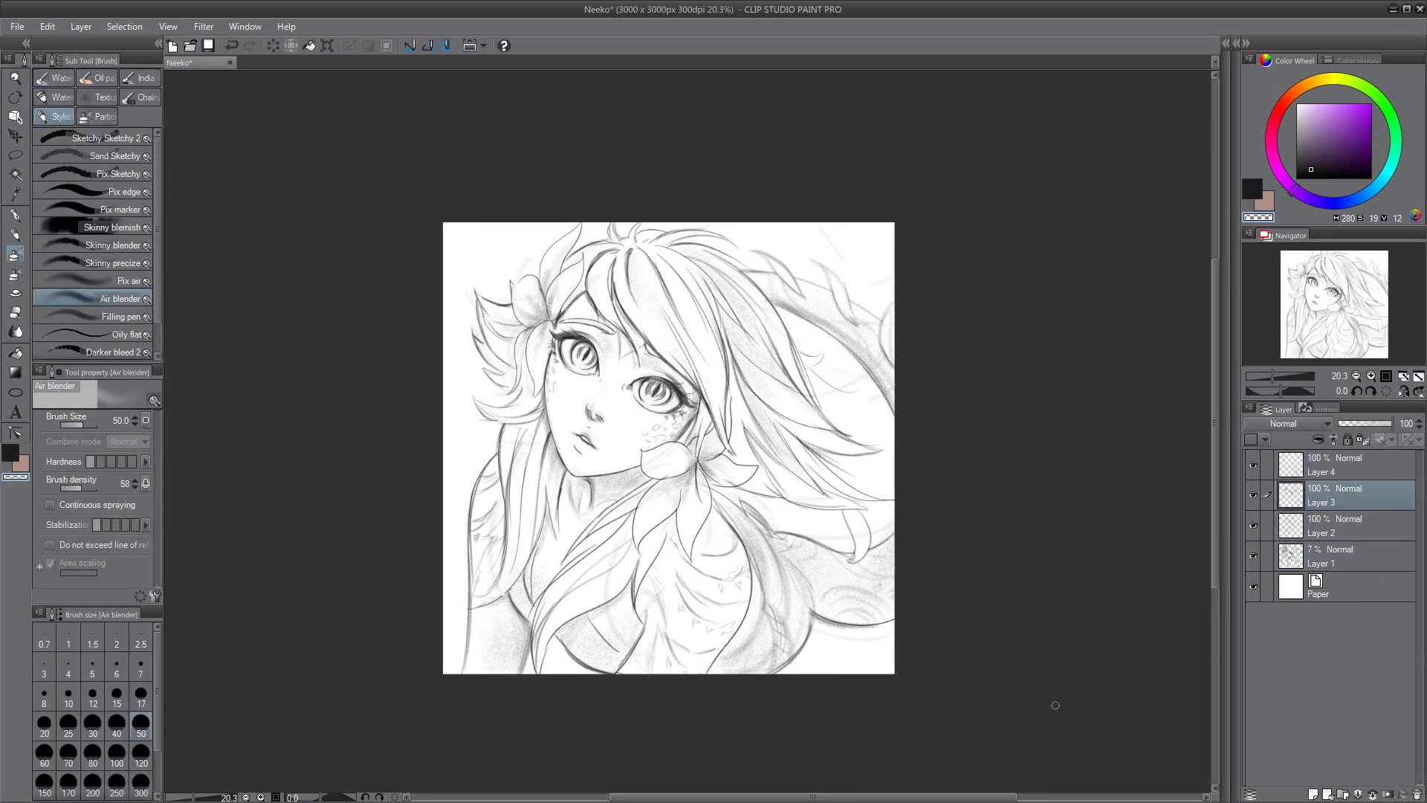
Step: Add a new raster layer above Layer 4 and flip the canvas horizontally back to its original orientation
click(1330, 464)
click(141, 699)
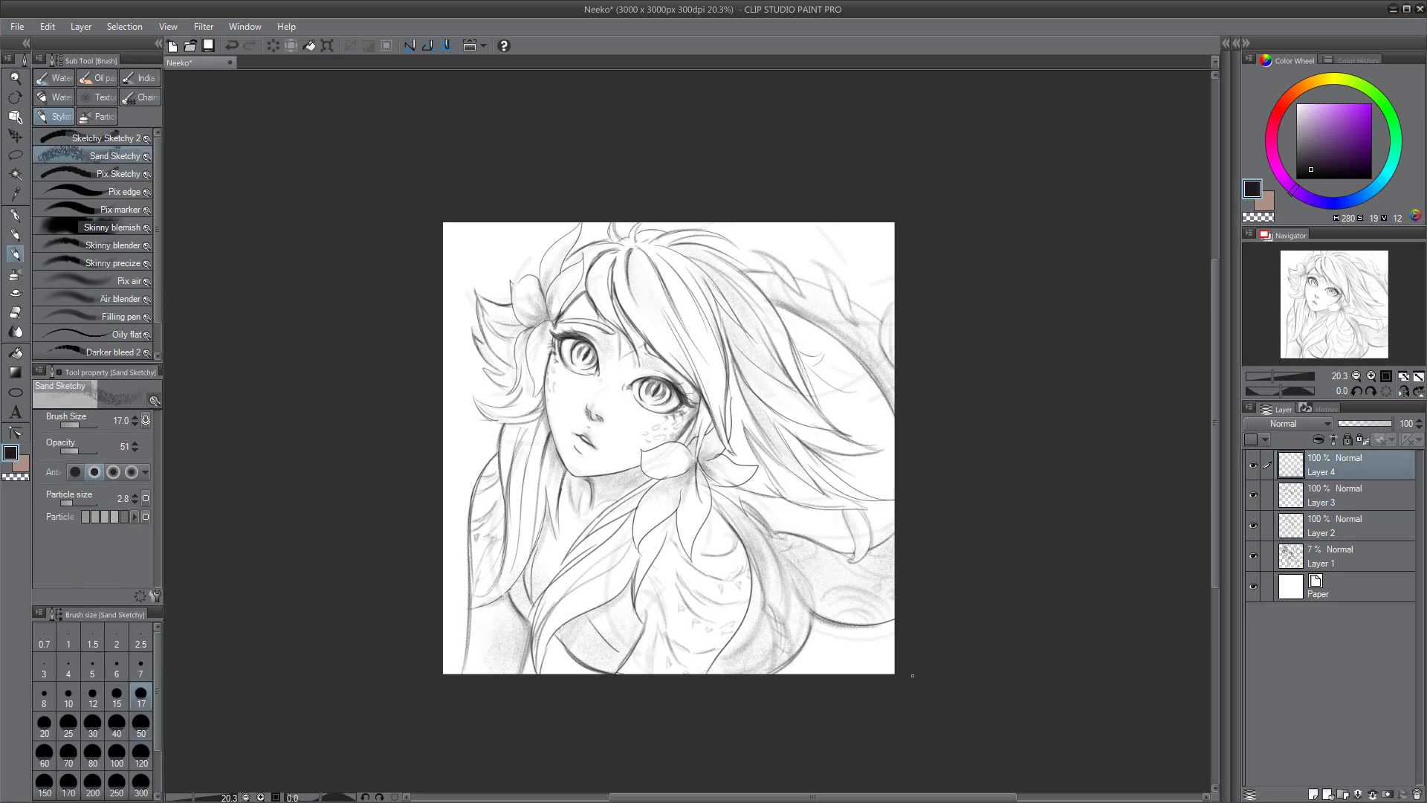
key(ctrl+shift+n)
click(47, 26)
mouse_move(173, 415)
click(314, 464)
Step: Enlarge the Sand Sketchy brush to size 120 and softly shade the tail and arms on Layer 5
key(bracketright)
key(bracketright)
key(bracketright)
key(bracketright)
key(bracketright)
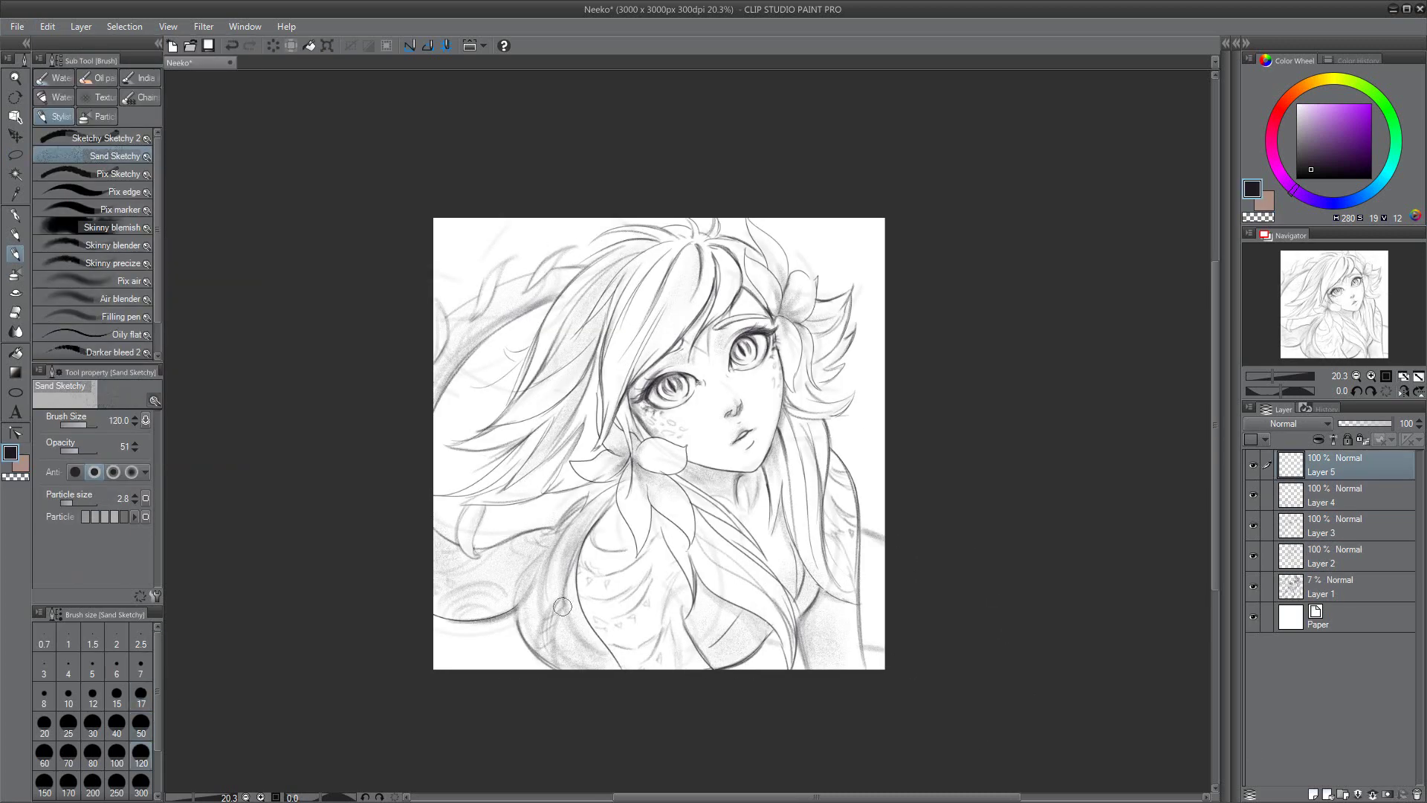
Step: Clean up the lines on Layer 2 with the Sand Sketchy brush at size 25 in transparent colour
click(1383, 562)
key(bracketleft)
key(bracketleft)
key(bracketleft)
key(bracketleft)
key(bracketleft)
key(bracketleft)
key(bracketleft)
key(bracketleft)
key(c)
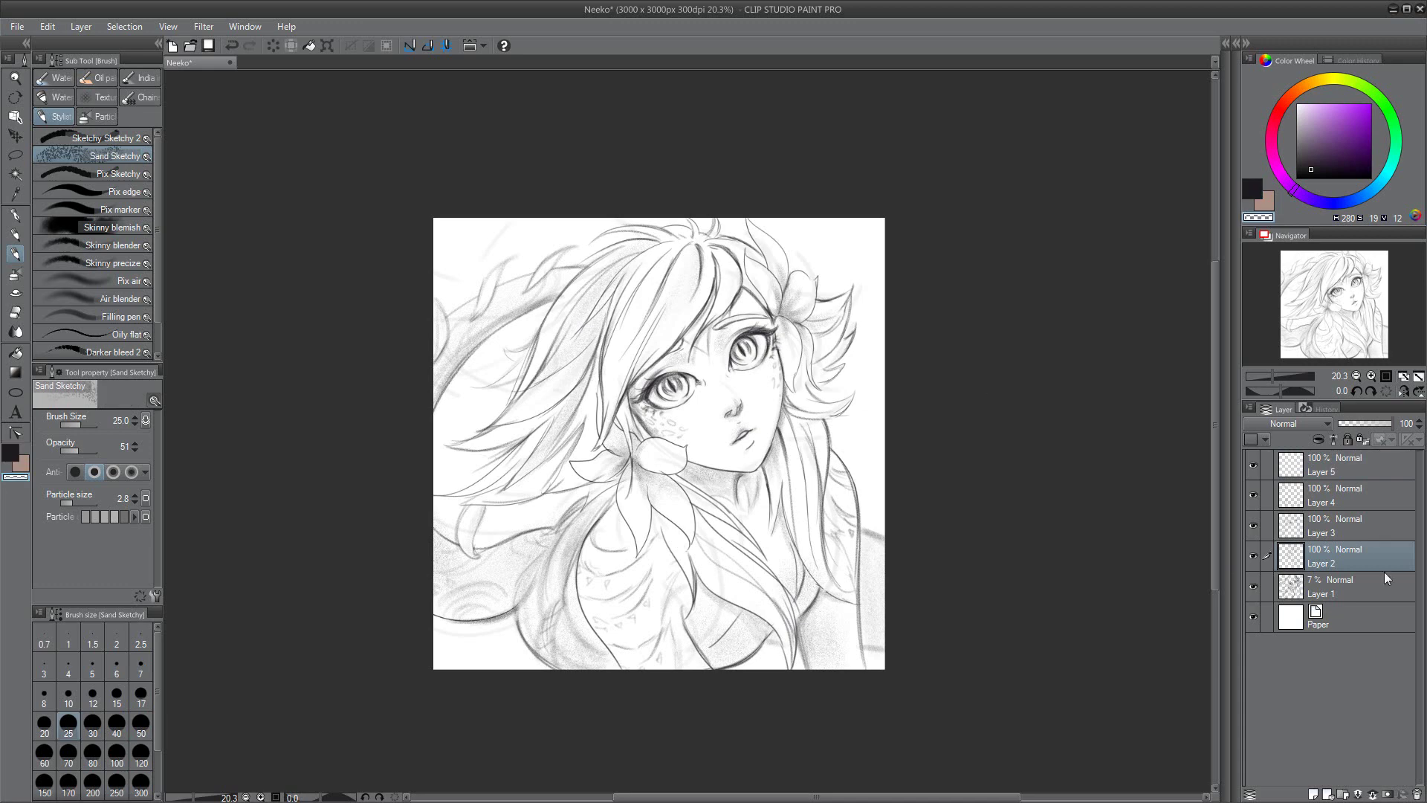
Step: Touch up Layer 3 with the Sand Sketchy brush at size 7 in transparent colour
click(1387, 578)
key(e)
key(b)
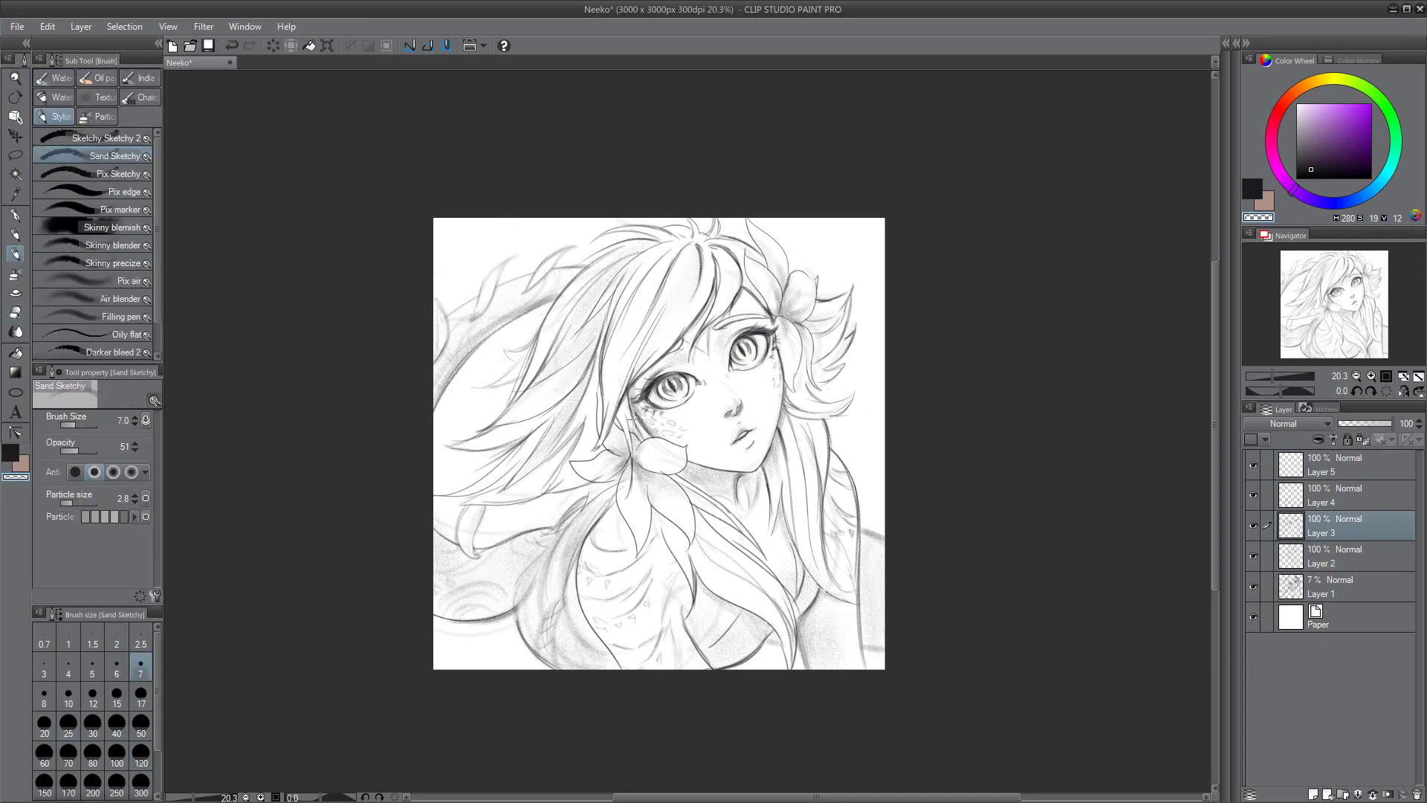
Step: Refine Layer 2 with the Pix Sketchy brush at size 10 and merge the drawing layers into Layer 1
key(alt+bracketright)
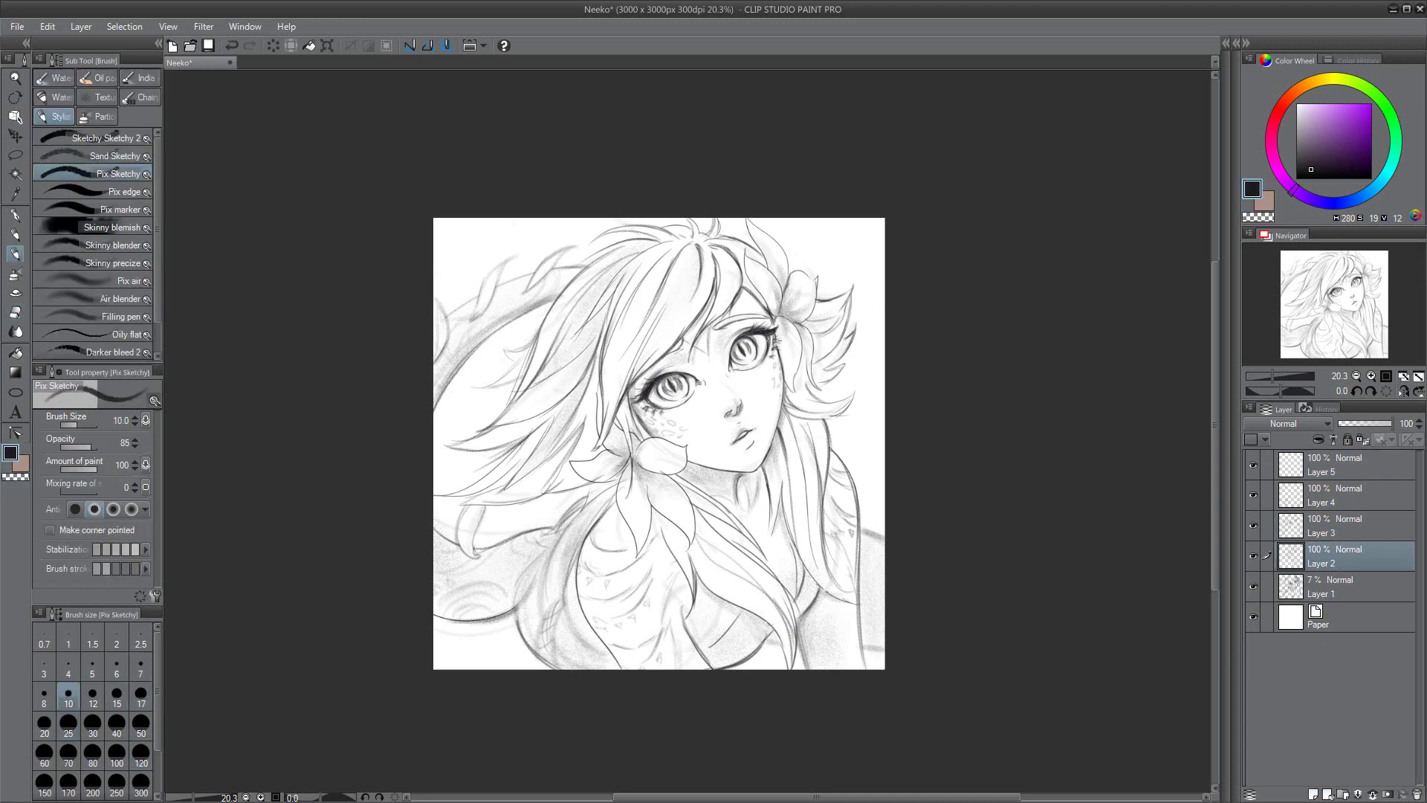
key(comma)
key(alt+bracketright)
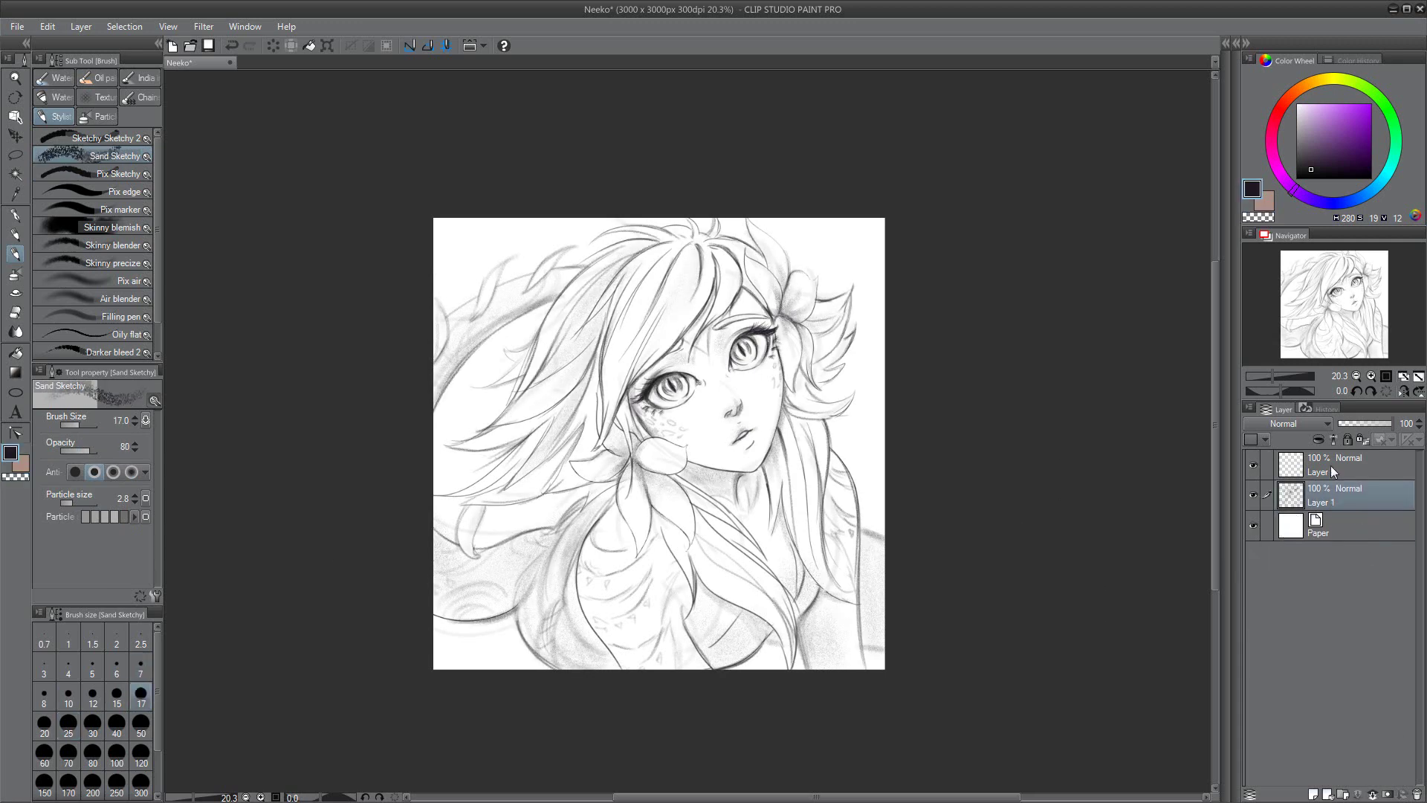
Step: Lasso the small area on the nose bridge, transform it, and clear the selection
key(m)
drag(696, 381, 698, 385)
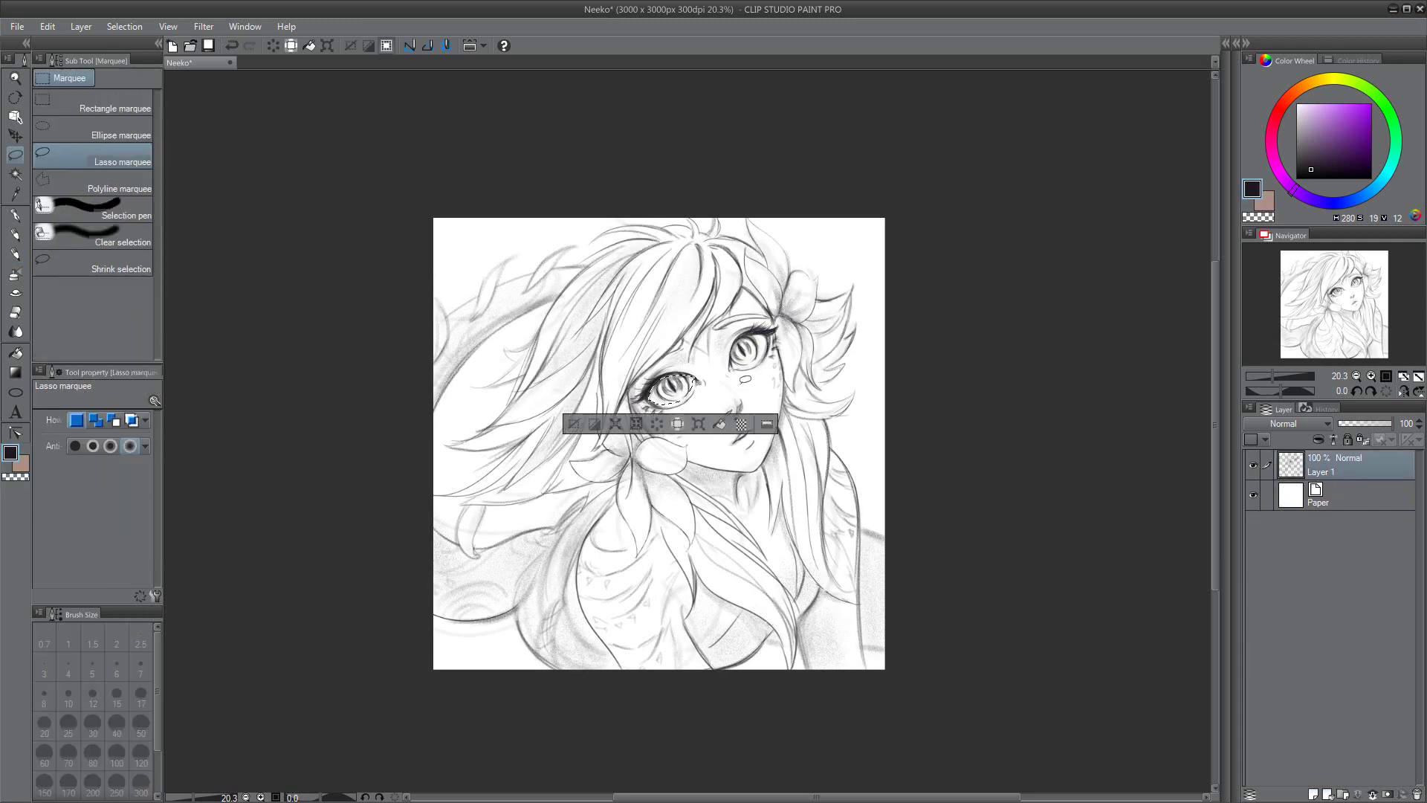
key(ctrl+t)
key(Return)
key(ctrl+d)
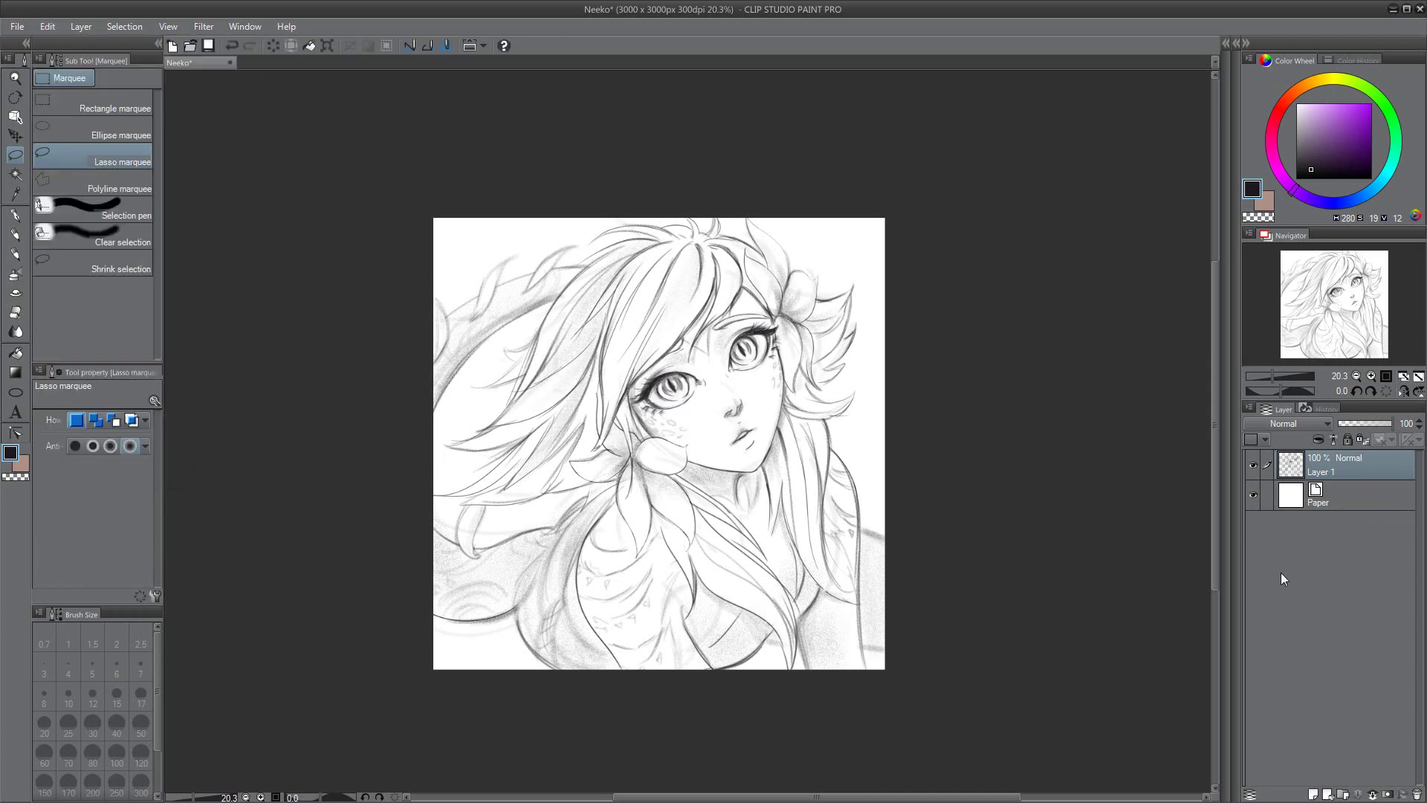
Step: Add a new raster layer above Layer 1 and sketch large background leaves with the Sand Sketchy brush at size 25
key(b)
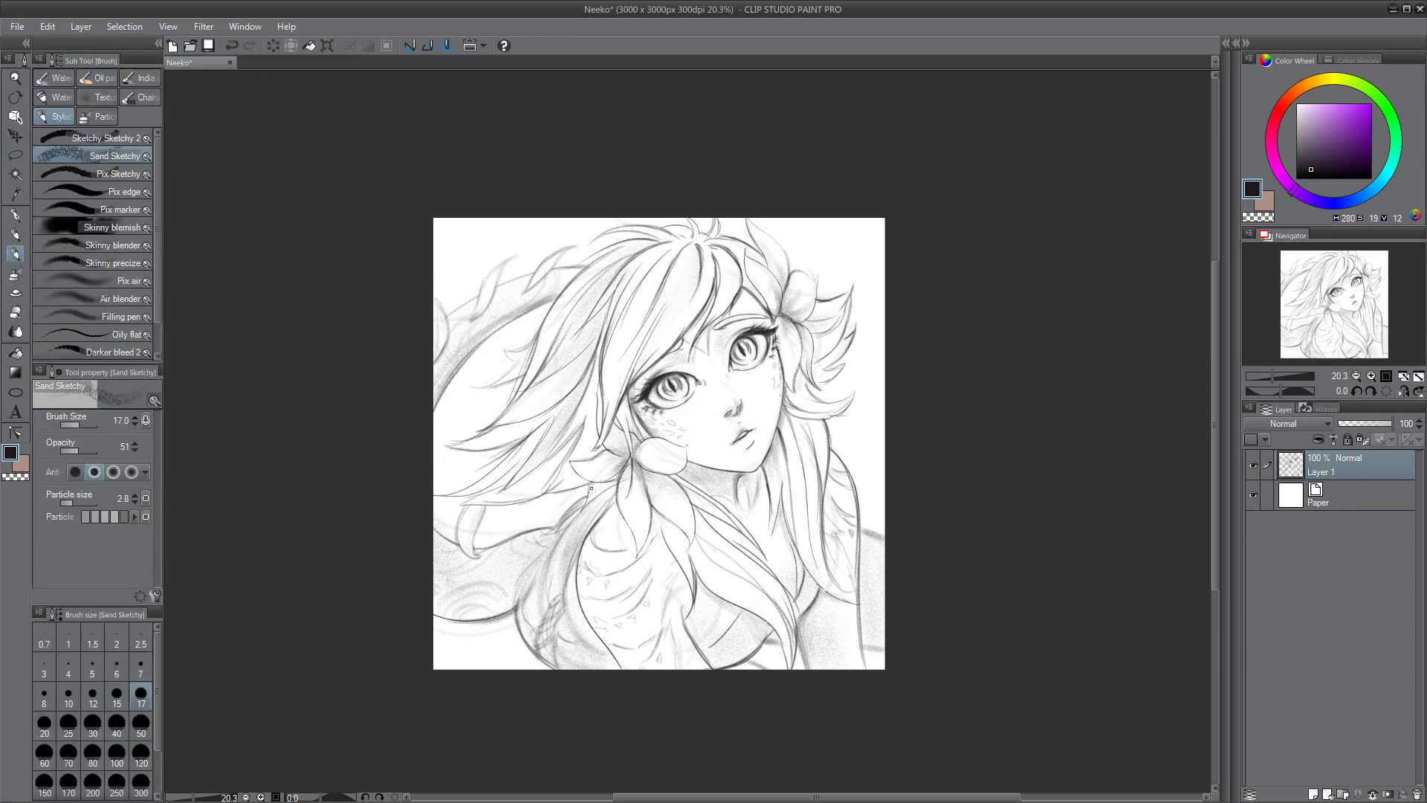
key(ctrl+shift+n)
key(bracketright)
key(bracketright)
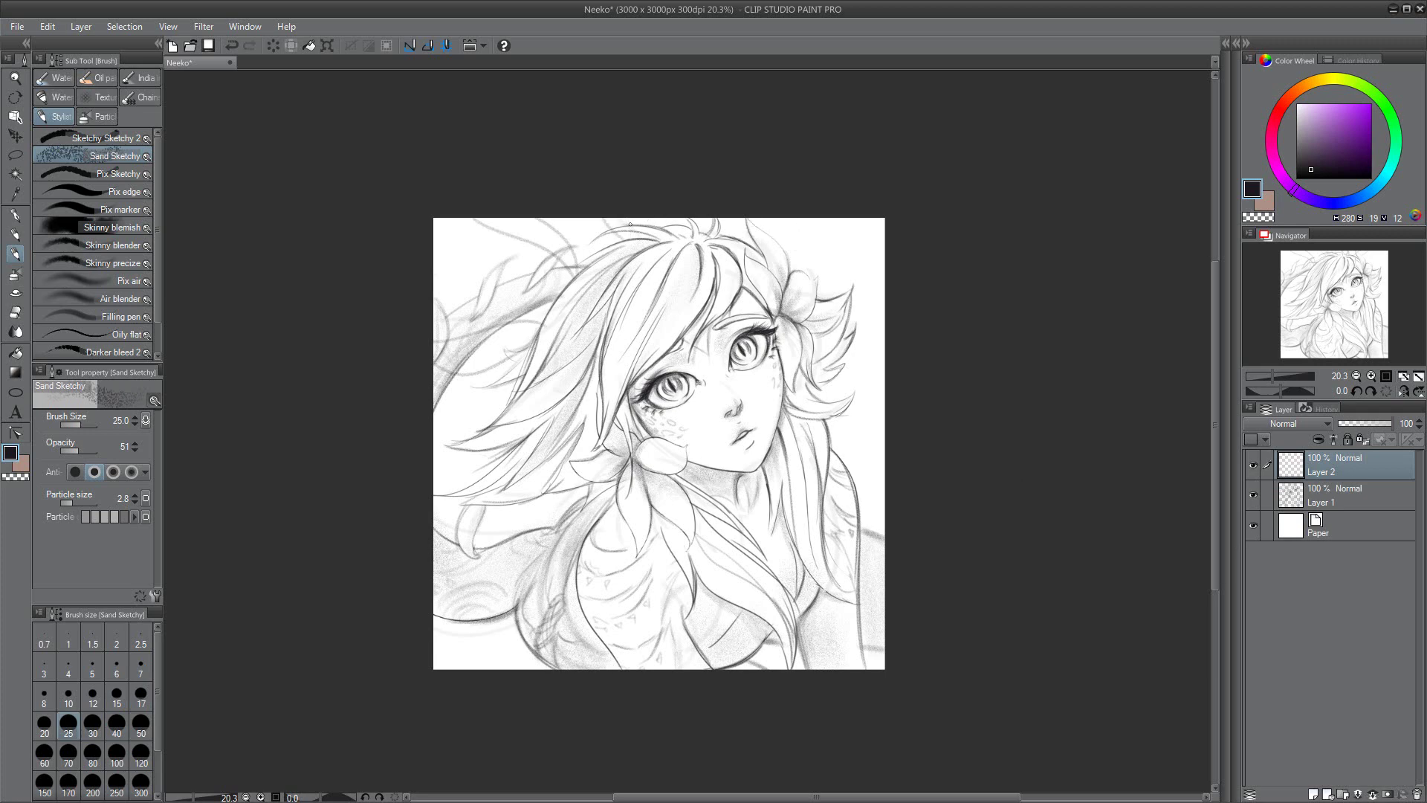
Step: Erase the Layer 1 lines behind the new leaves with the Hard eraser at size 120 and return to brushing on Layer 2
key(e)
key(alt+bracketleft)
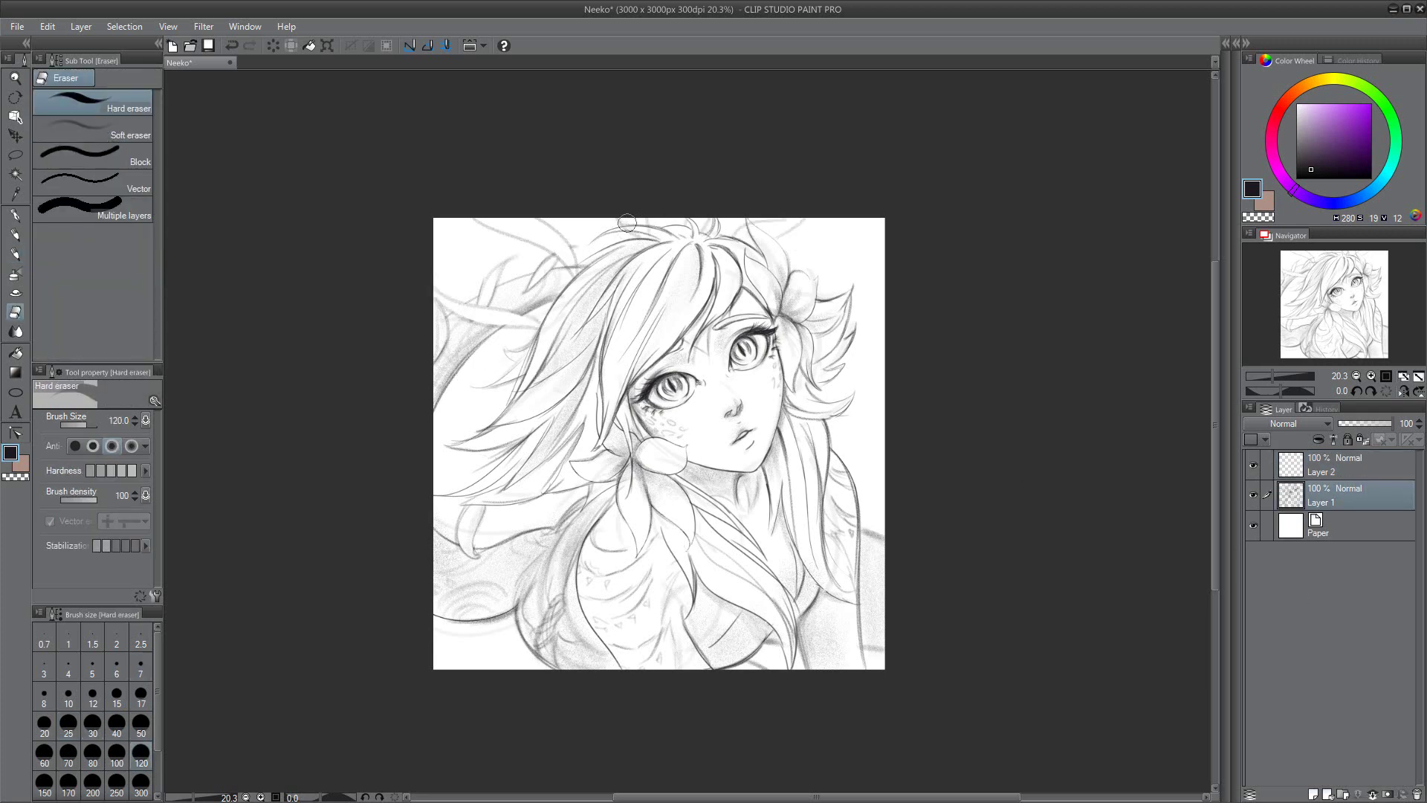
key(alt+bracketright)
key(b)
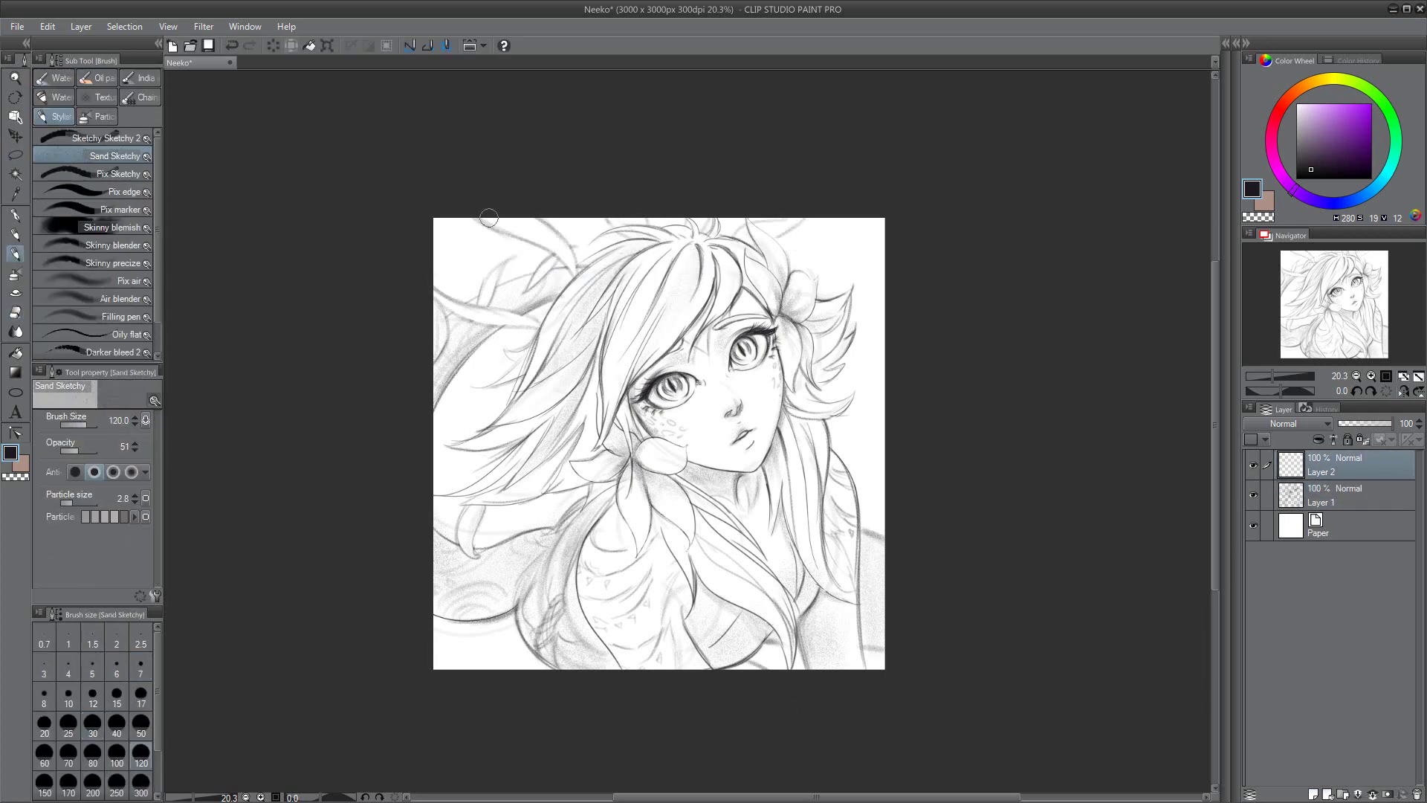
Step: Clean up overlapping lines on Layer 1 with the Sand Sketchy brush at size 40 in transparent colour
key(alt+bracketleft)
key(bracketright)
key(bracketright)
key(bracketright)
key(bracketright)
key(c)
key(c)
key(c)
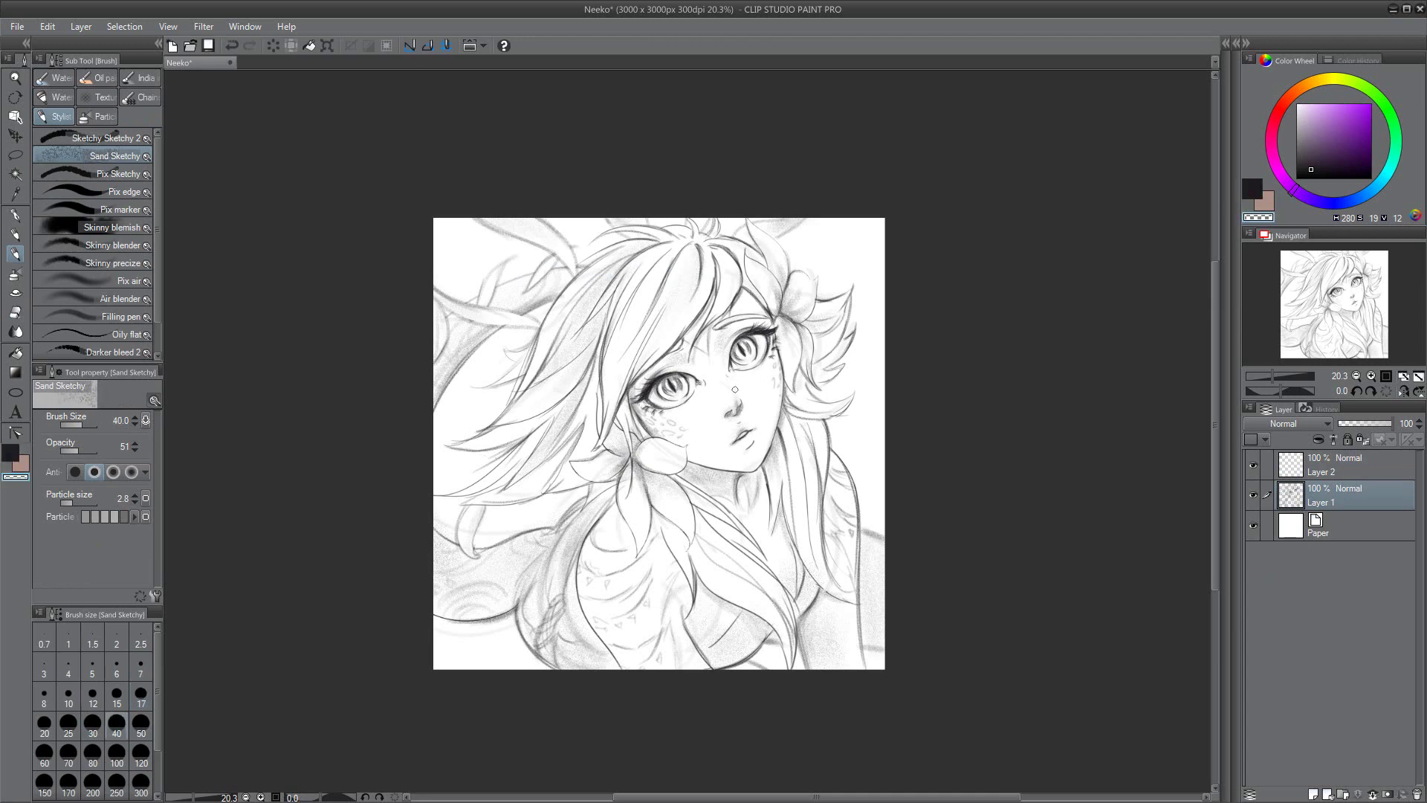
Step: Reduce the Sand Sketchy brush to size 17, restore the drawing colour, and return to Layer 2
key(bracketleft)
key(bracketleft)
key(bracketleft)
key(bracketleft)
key(c)
key(alt+bracketright)
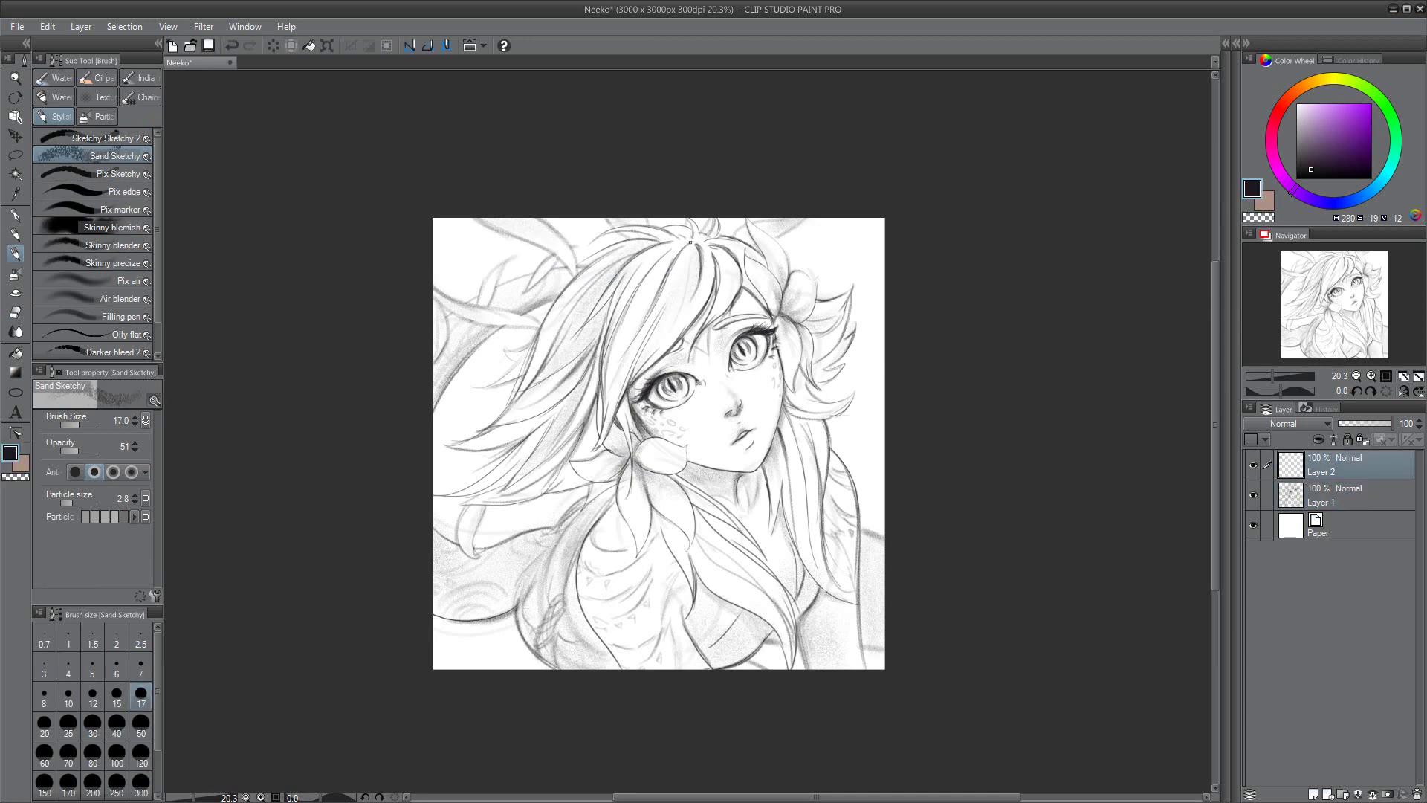
Step: Trim line edges on Layer 2 with the Pix edge brush at size 40 in transparent colour
key(period)
key(period)
key(c)
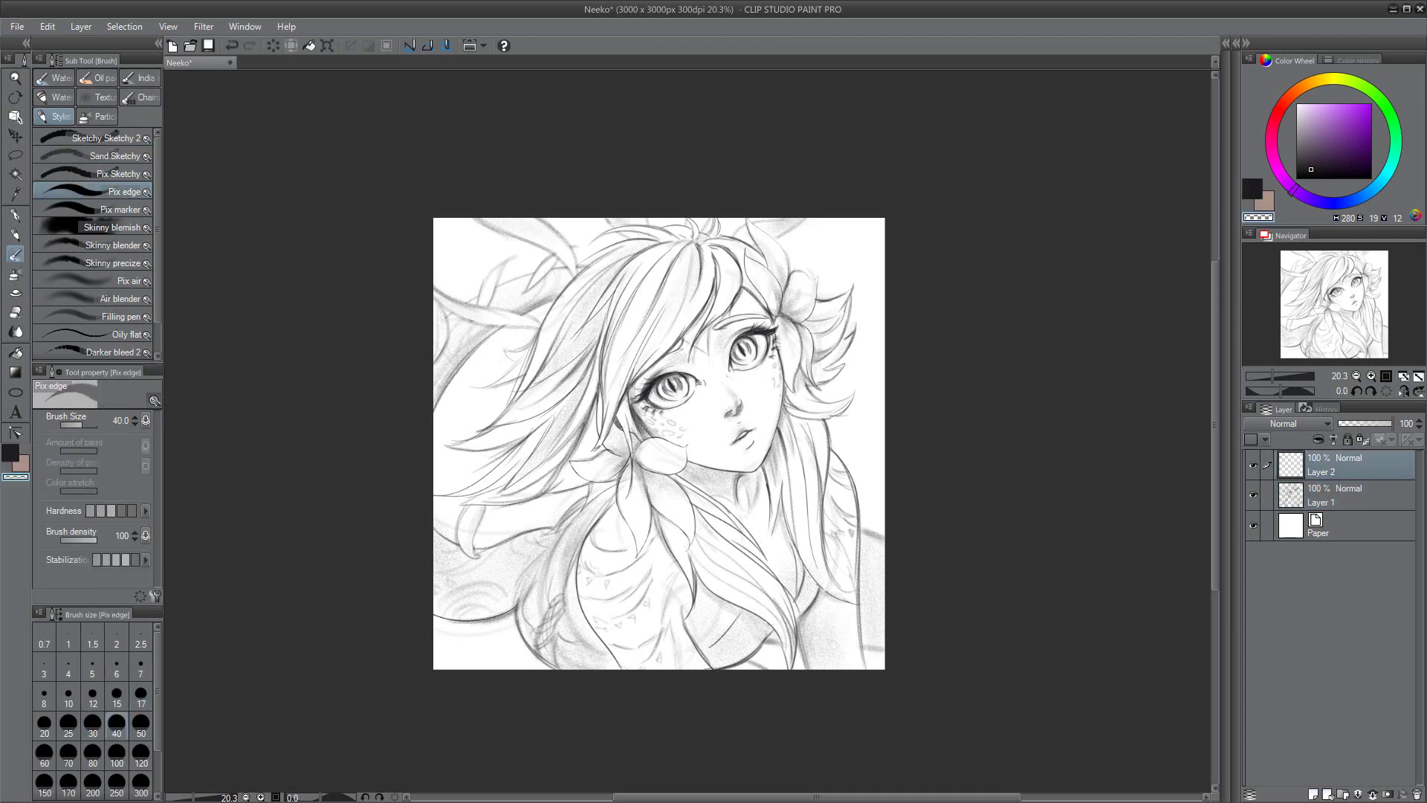
key(c)
key(e)
Step: Shade the lassoed gap between the hair and the lower flower with the Sand Sketchy brush at size 300
key(b)
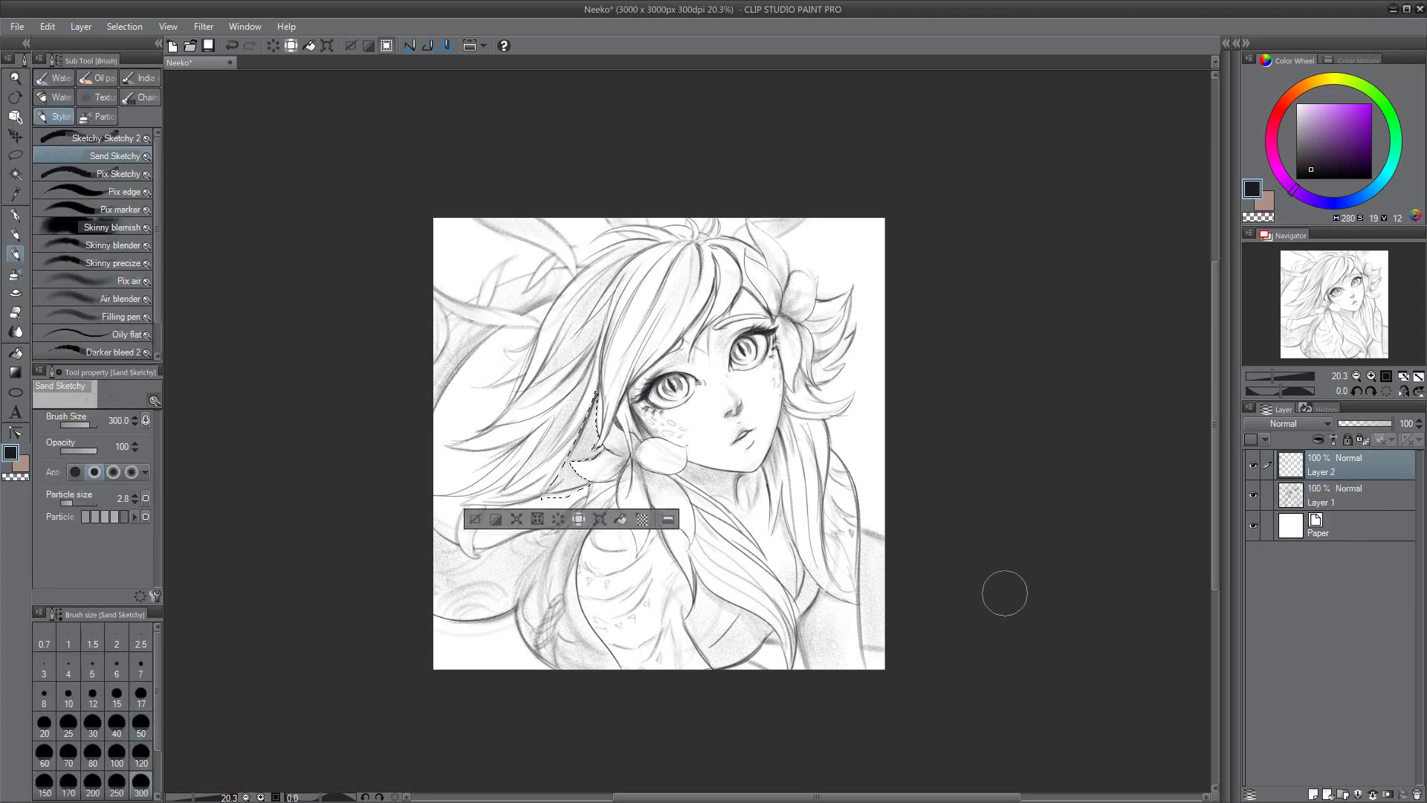
key(comma)
key(comma)
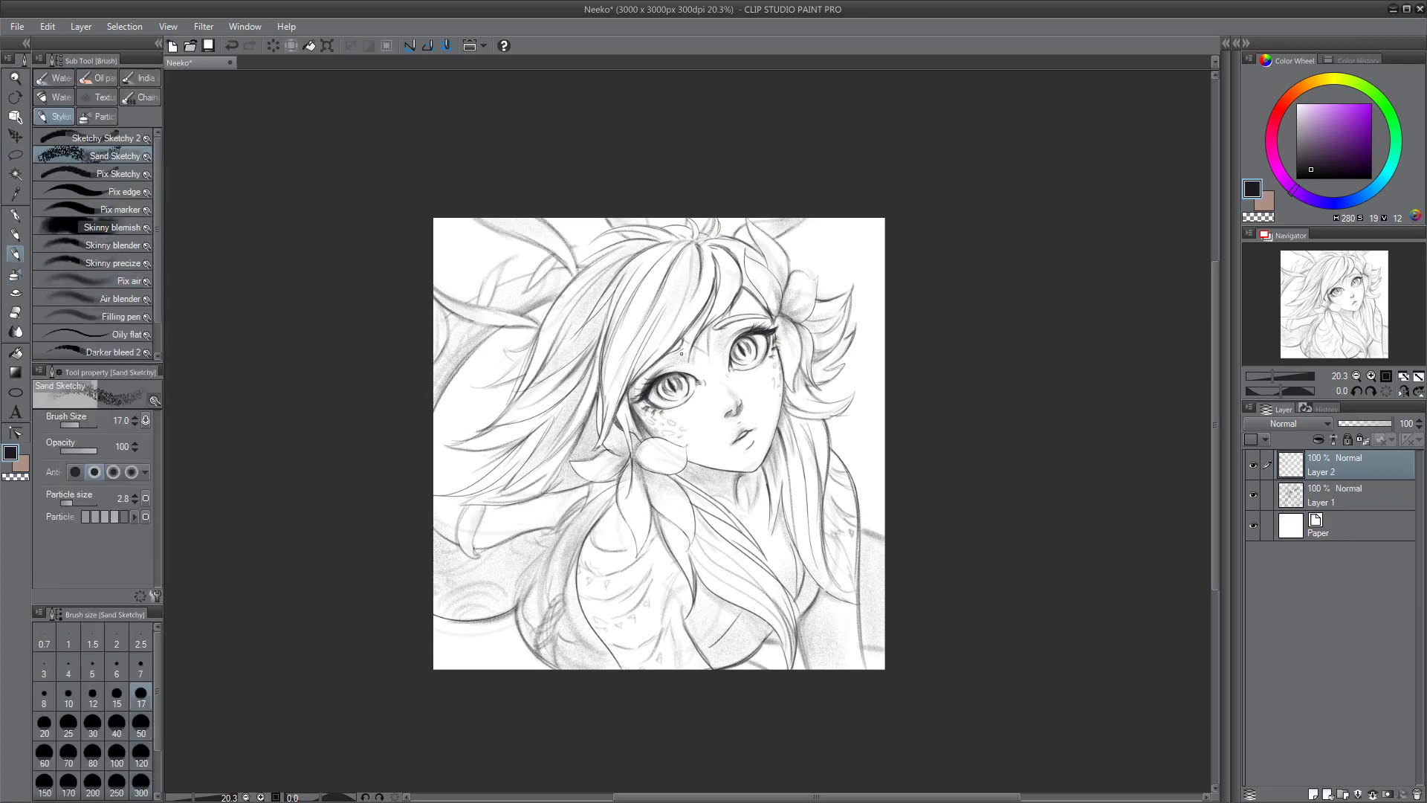
Step: Refine and shade the hair flowers with the Sand Sketchy brush at size 17, alternating drawing colour and transparency
key(c)
key(c)
key(c)
key(c)
key(c)
key(alt+bracketleft)
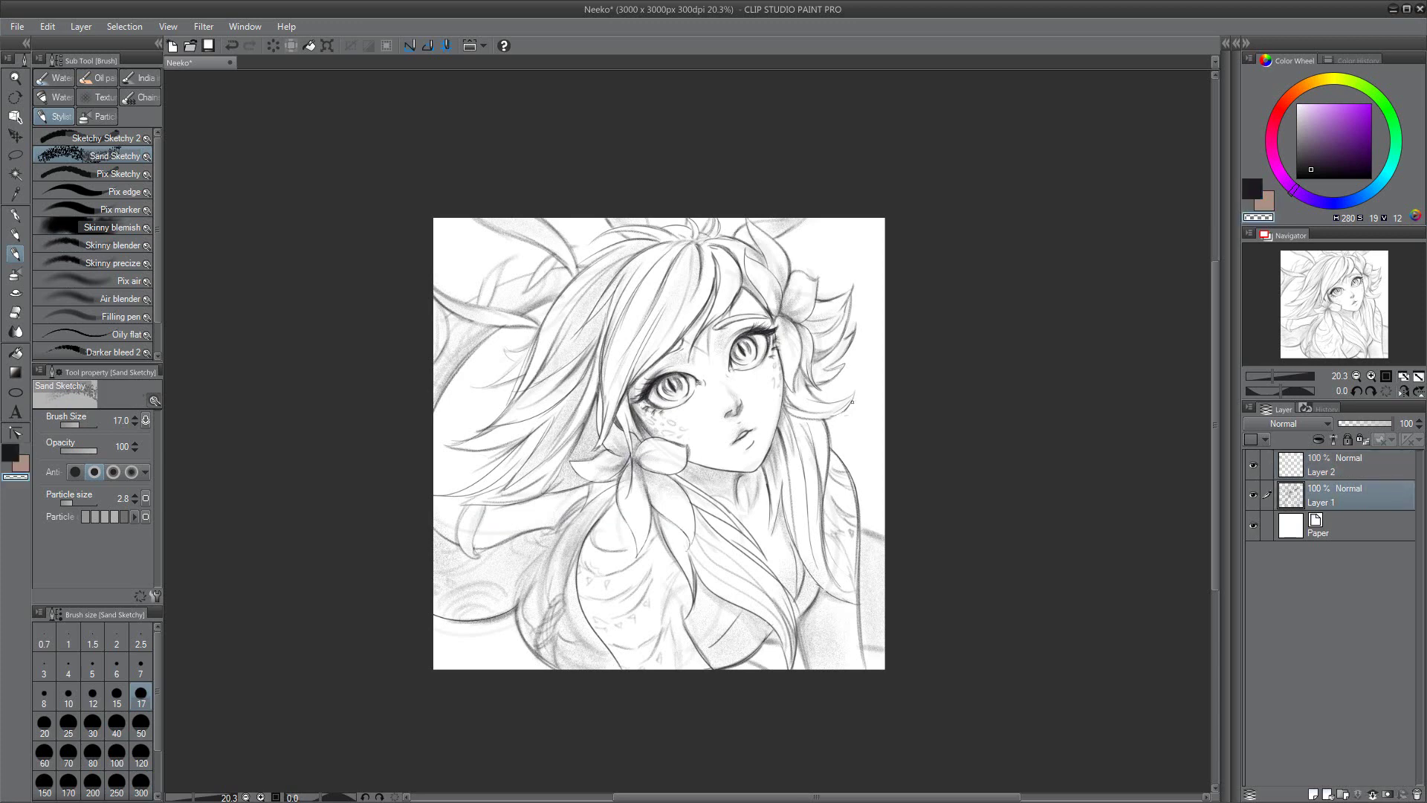
Step: Merge Layer 2 into Layer 1, duplicate the merged layer, and keep only the copy visible
key(period)
key(period)
key(ctrl+j)
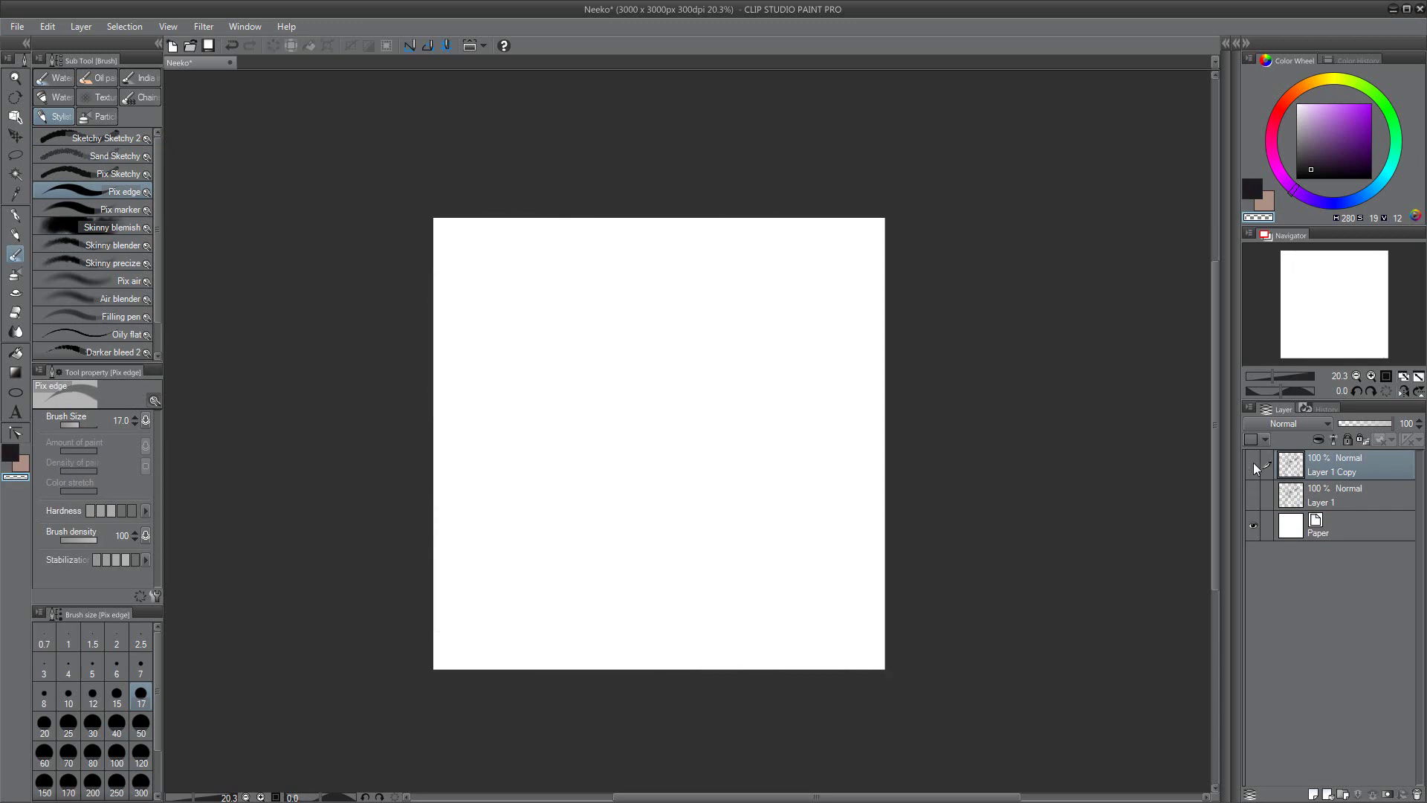
key(comma)
key(comma)
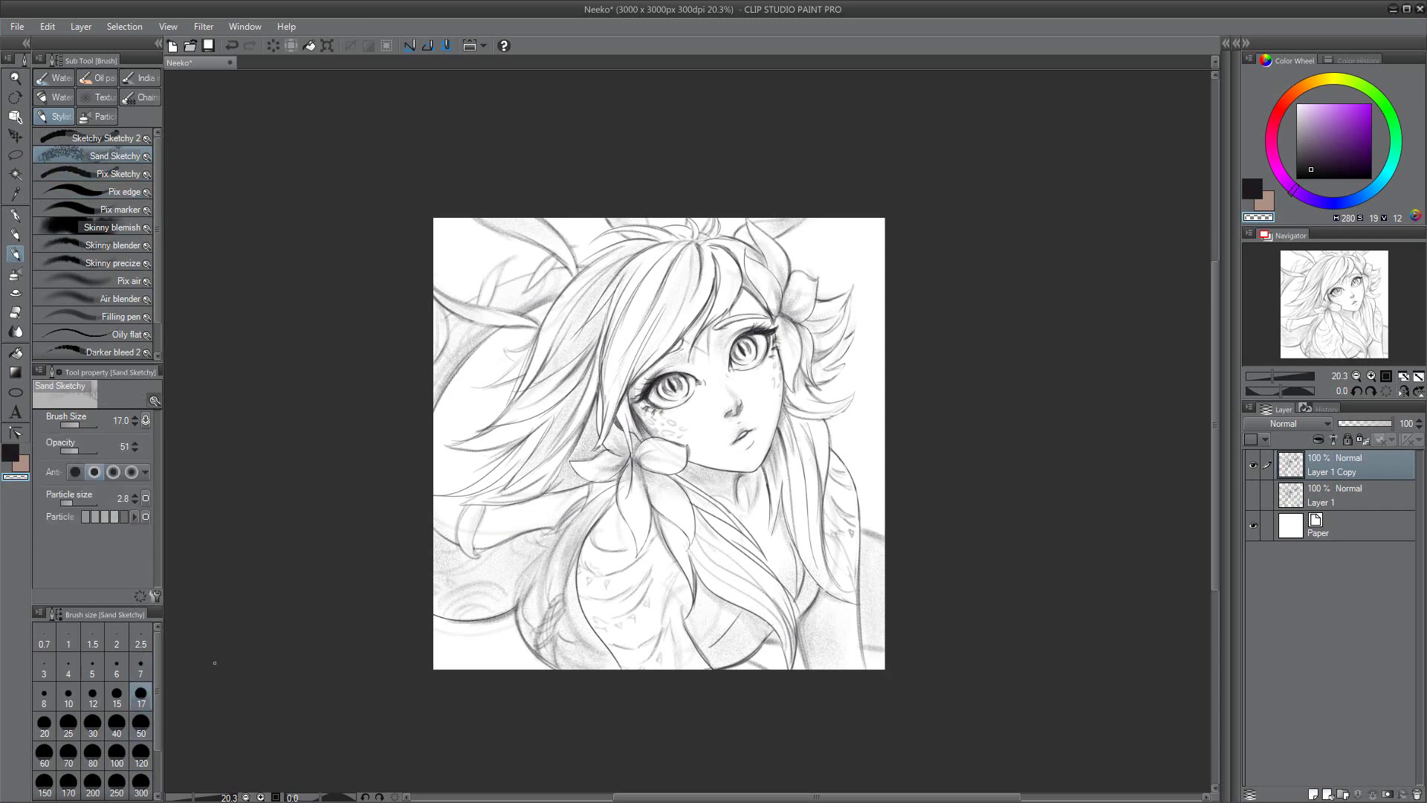
Step: Draw and erase fine details on Layer 1 Copy with the Sand Sketchy brush at size 17 and 51% opacity
key(c)
key(c)
key(c)
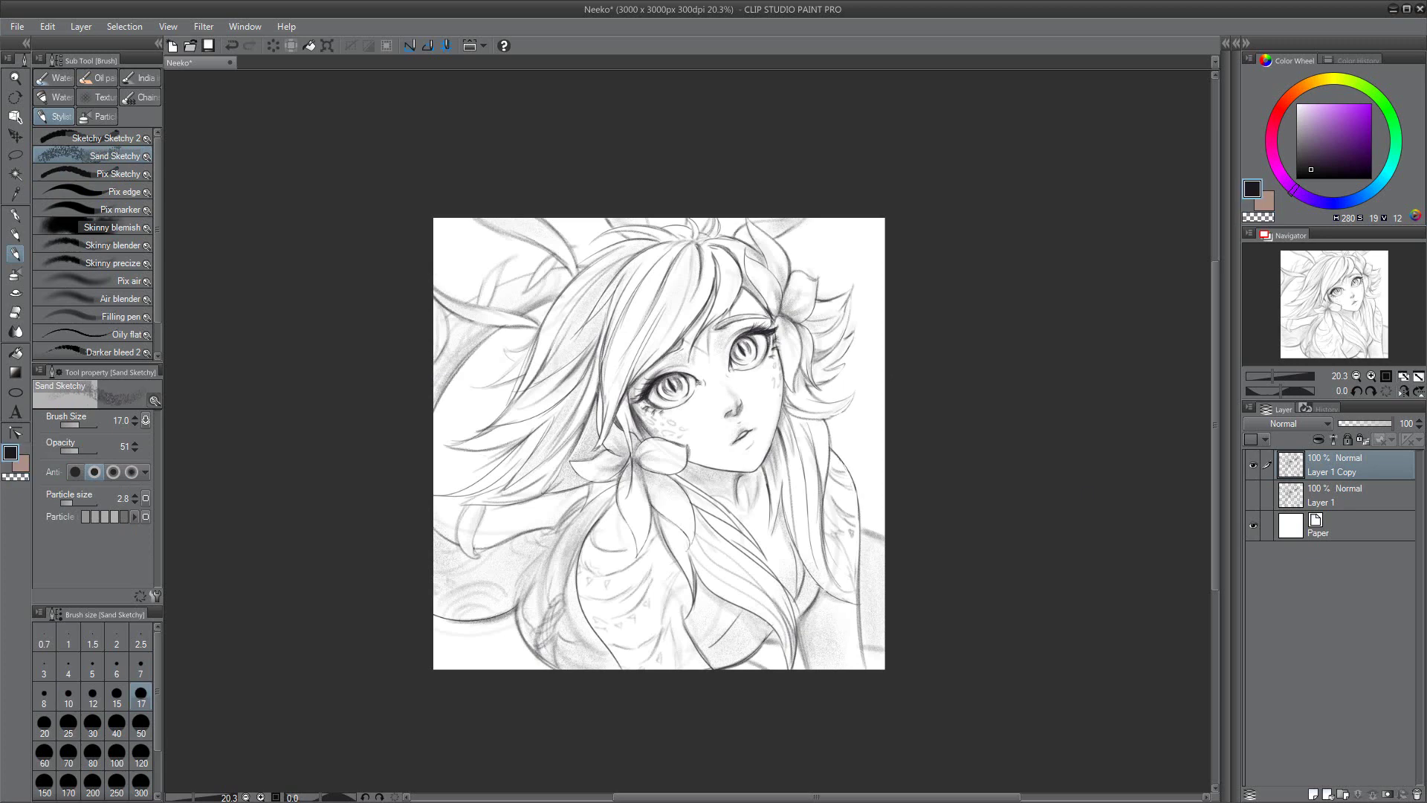
key(c)
key(c)
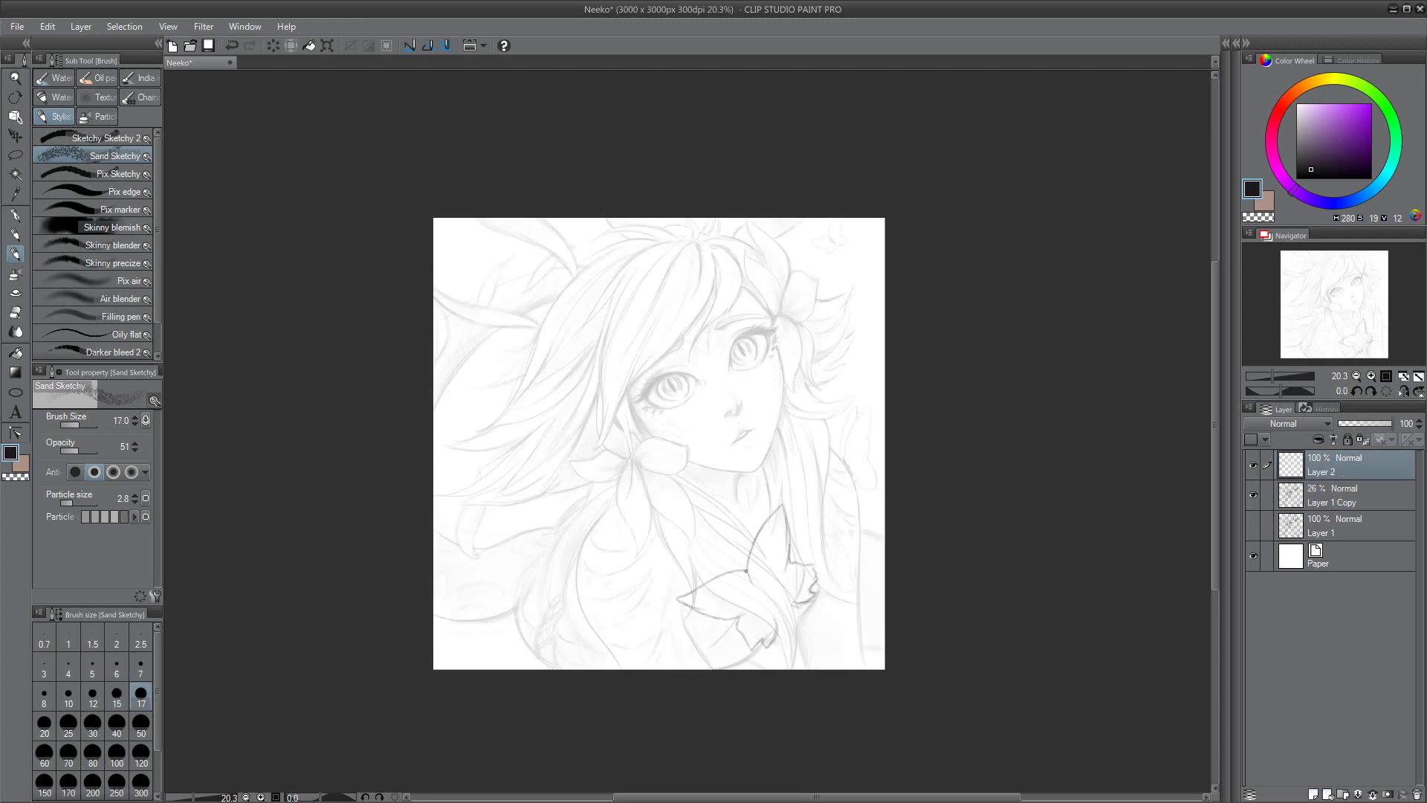
Step: Sketch the butterfly's body, antennae and wing outlines over the chest on Layer 2
drag(746, 571, 773, 614)
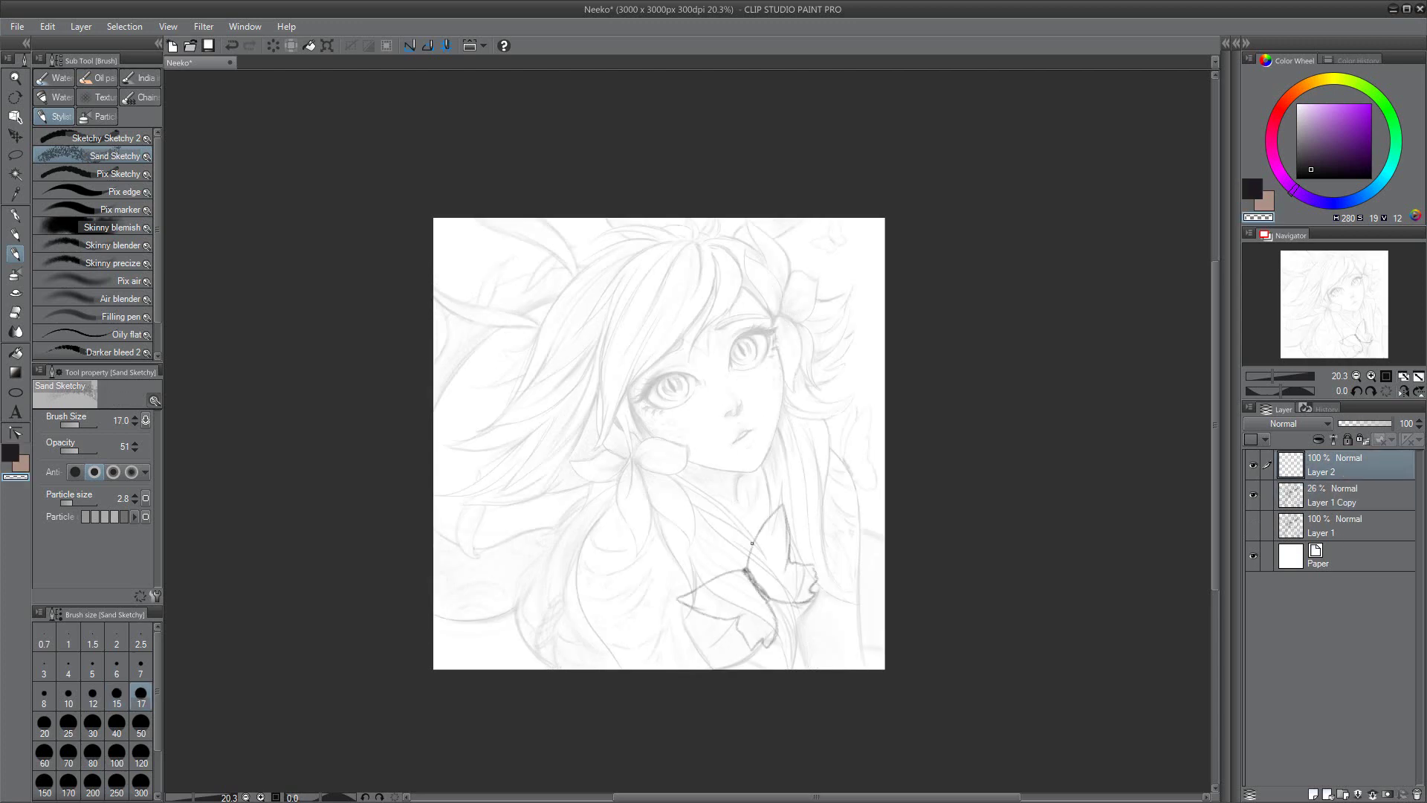
drag(746, 530, 695, 584)
key(e)
key(b)
mouse_move(795, 563)
mouse_down()
mouse_move(771, 646)
mouse_move(833, 617)
mouse_move(797, 577)
mouse_move(817, 597)
mouse_move(787, 525)
mouse_up()
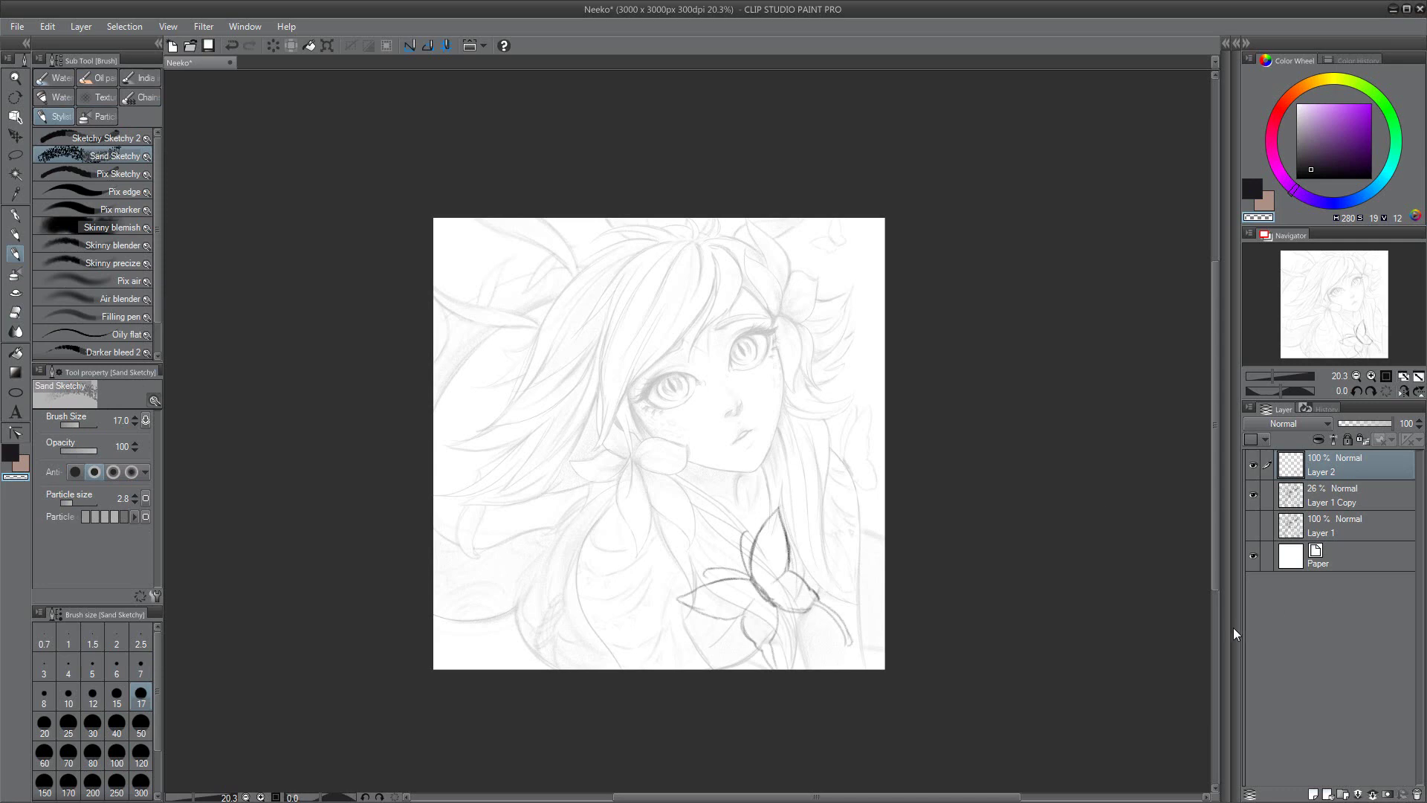
Step: Transform the butterfly on Layer 2, placing it in the lower-left corner of the canvas at 76% scale
key(ctrl+t)
mouse_move(765, 588)
mouse_down()
mouse_move(605, 287)
mouse_move(520, 374)
mouse_move(515, 637)
mouse_move(620, 724)
mouse_up()
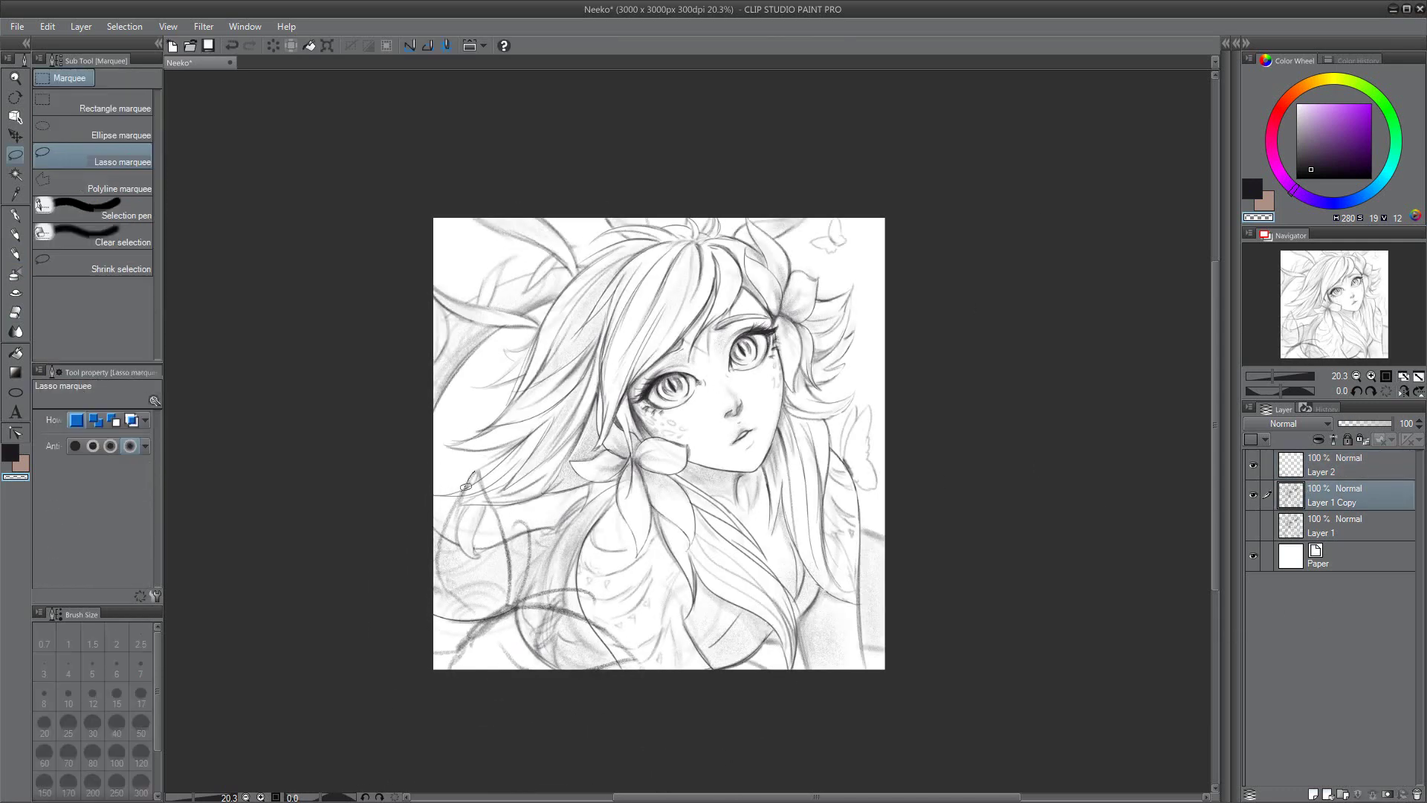
drag(379, 487, 602, 725)
key(ctrl+t)
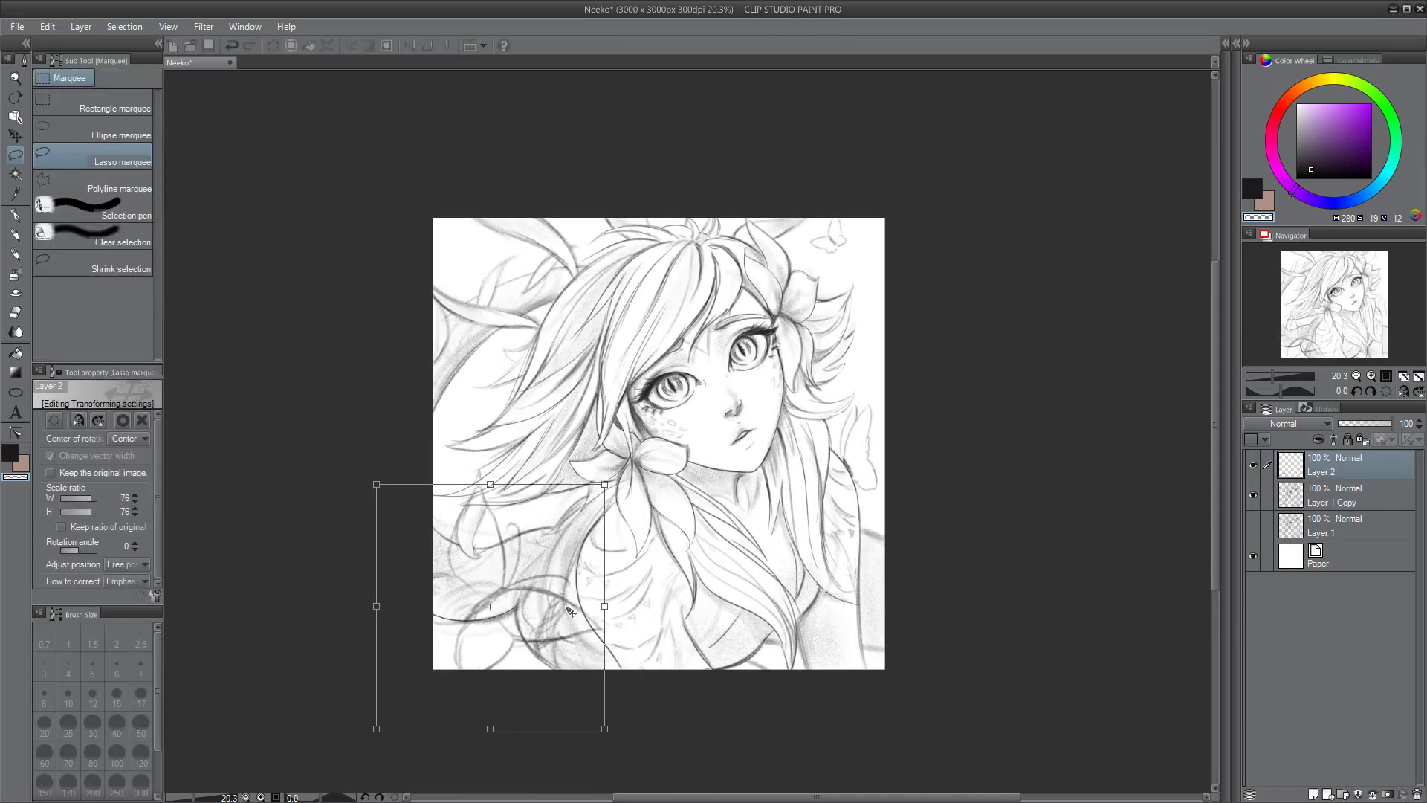
key(Escape)
Step: Delete the Layer 1 Copy lines beneath the large butterfly, clear the selection, and return to the brush
key(alt+bracketleft)
key(Delete)
key(ctrl+d)
key(b)
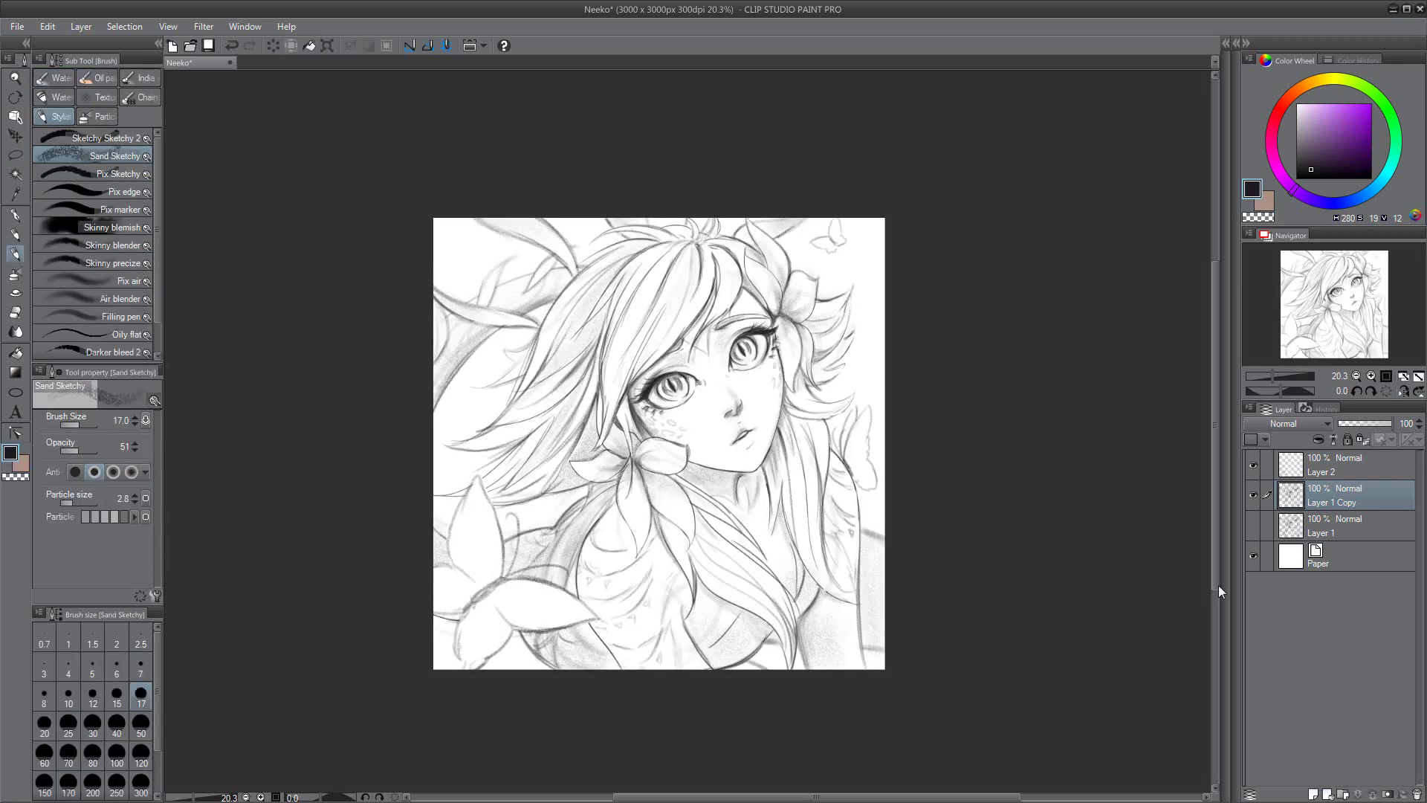
Step: Merge Layer 2 into Layer 1 Copy and strengthen the line art with a duplicate layer at 24% opacity
key(period)
key(alt+bracketright)
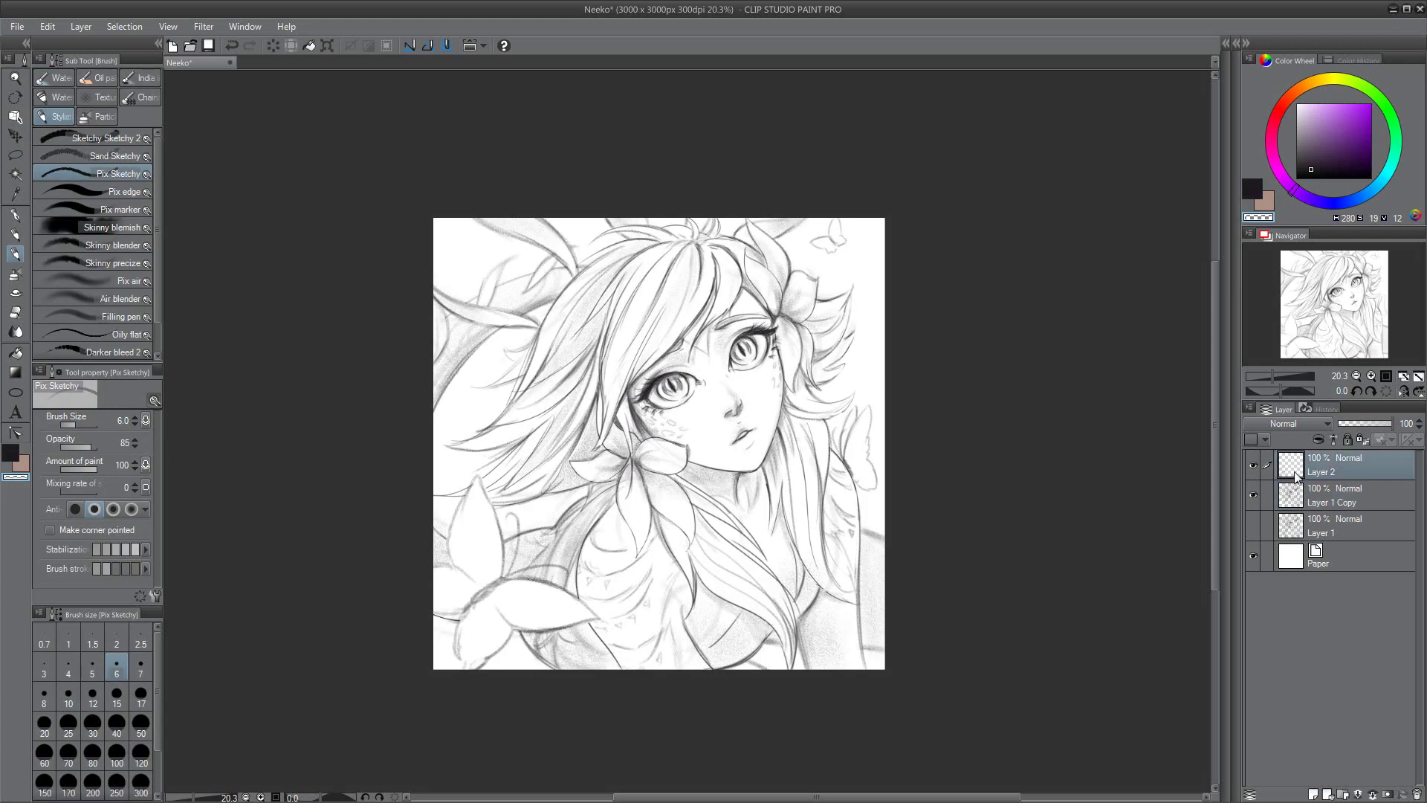
key(ctrl+e)
key(ctrl+shift+e)
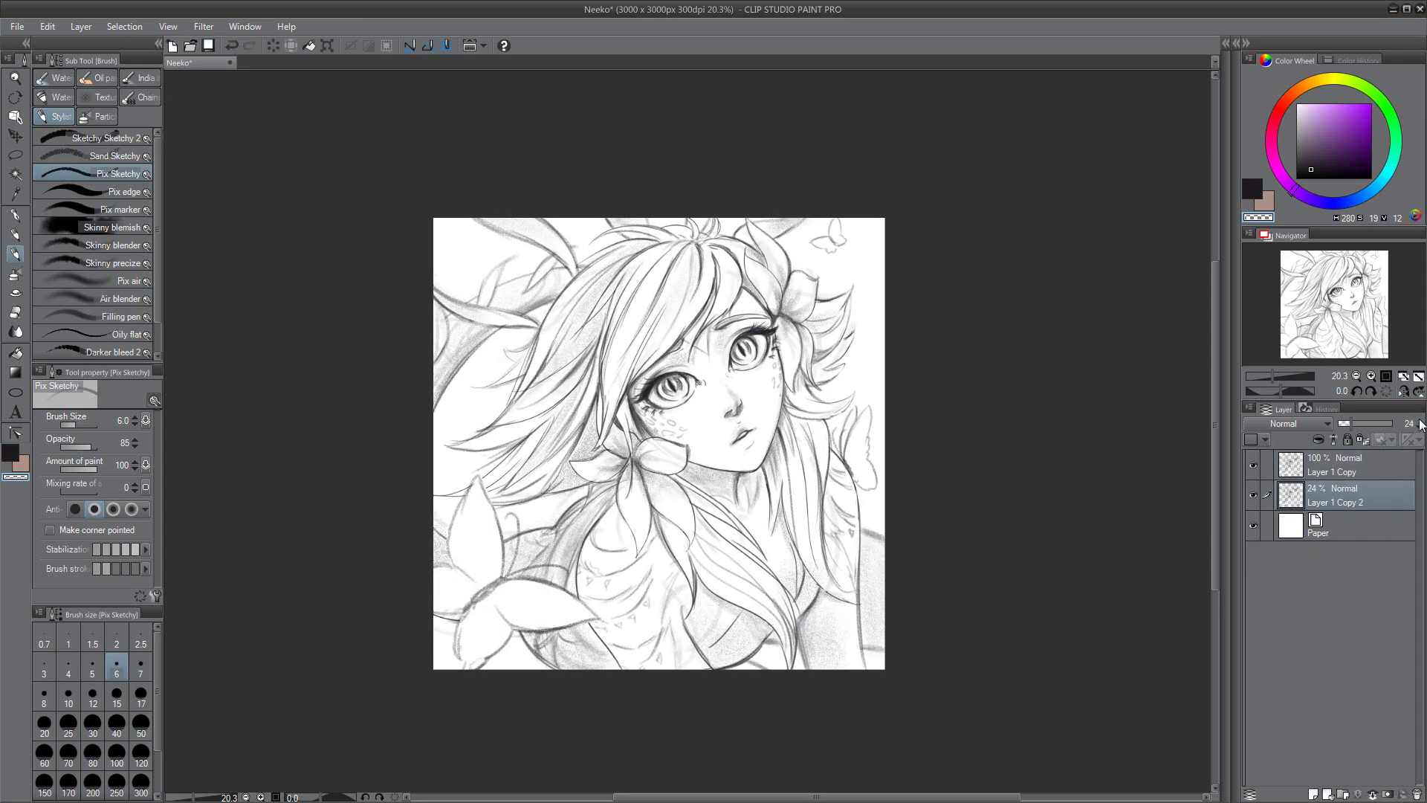
key(ctrl+shift+d)
Step: Add a new raster layer and shade the selected large butterfly with the Sand Sketchy brush at size 300
key(comma)
key(ctrl+shift+n)
drag(461, 520, 535, 640)
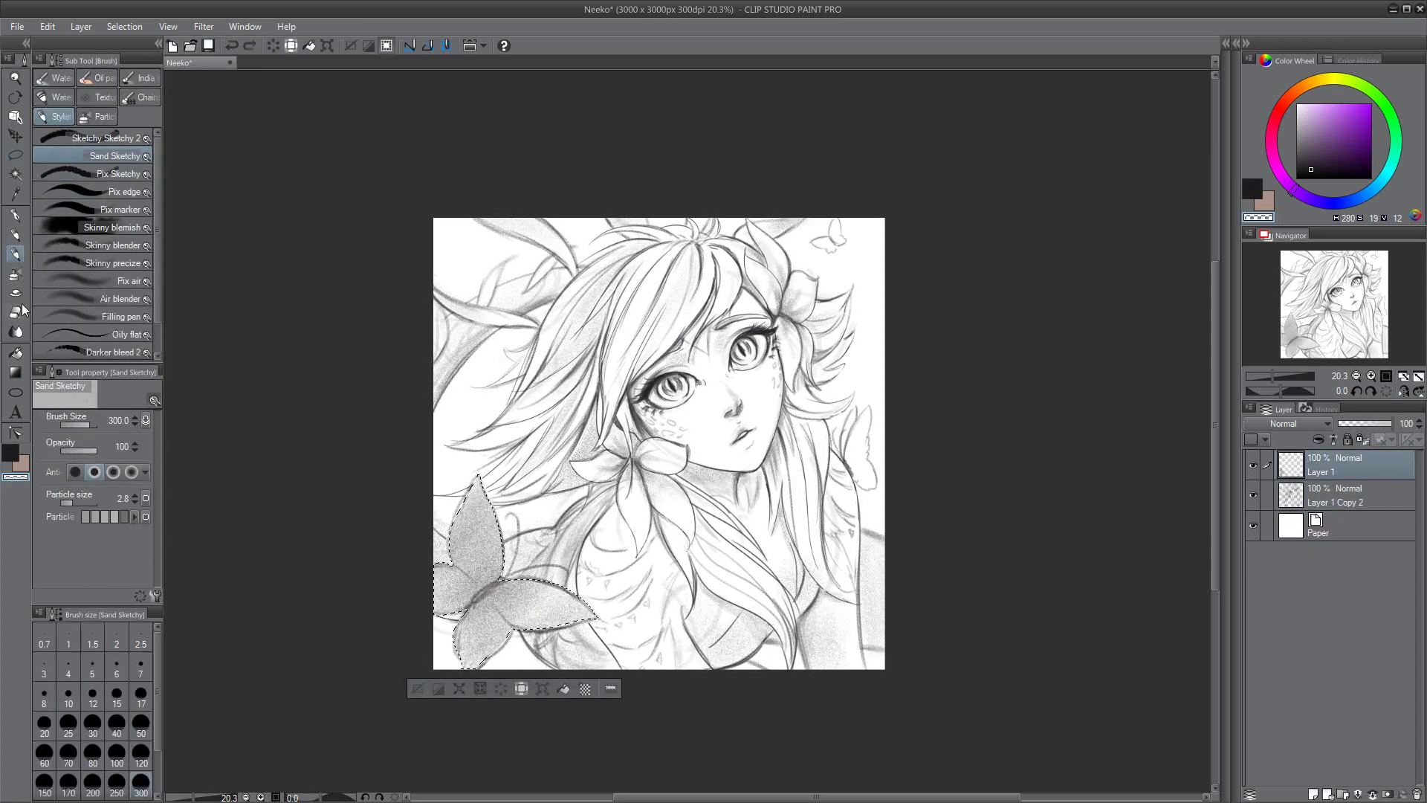
Step: Lasso the butterfly beside the shoulder, shade it with a smaller Sand Sketchy brush, and clear the selection
key(m)
drag(862, 407, 844, 464)
key(b)
key(bracketleft)
key(bracketleft)
key(bracketleft)
key(bracketleft)
key(bracketleft)
key(ctrl+d)
Step: Reduce the Sand Sketchy brush to size 50 for touch-ups and switch to the Pix marker at size 17
key(bracketleft)
key(bracketleft)
key(bracketleft)
key(bracketleft)
key(bracketleft)
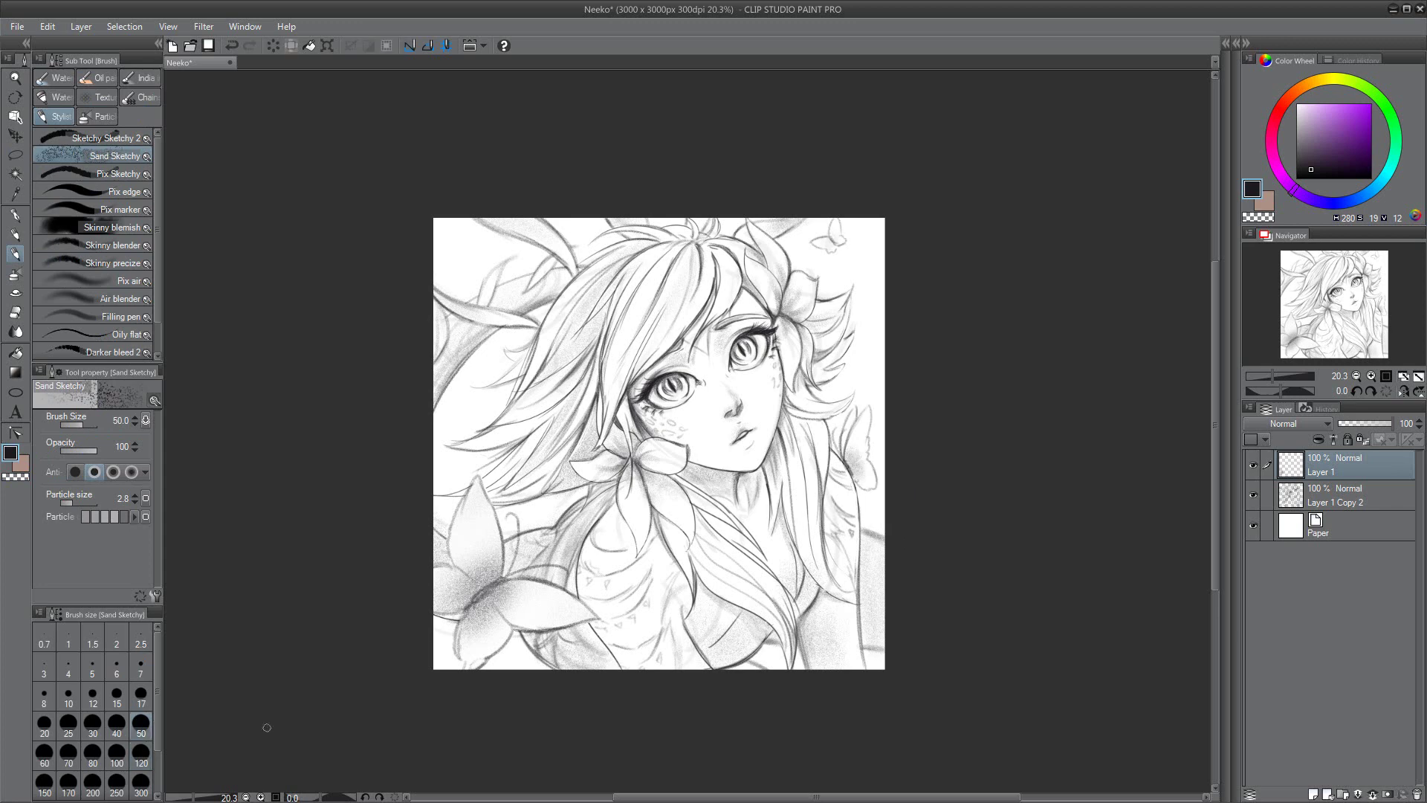
key(comma)
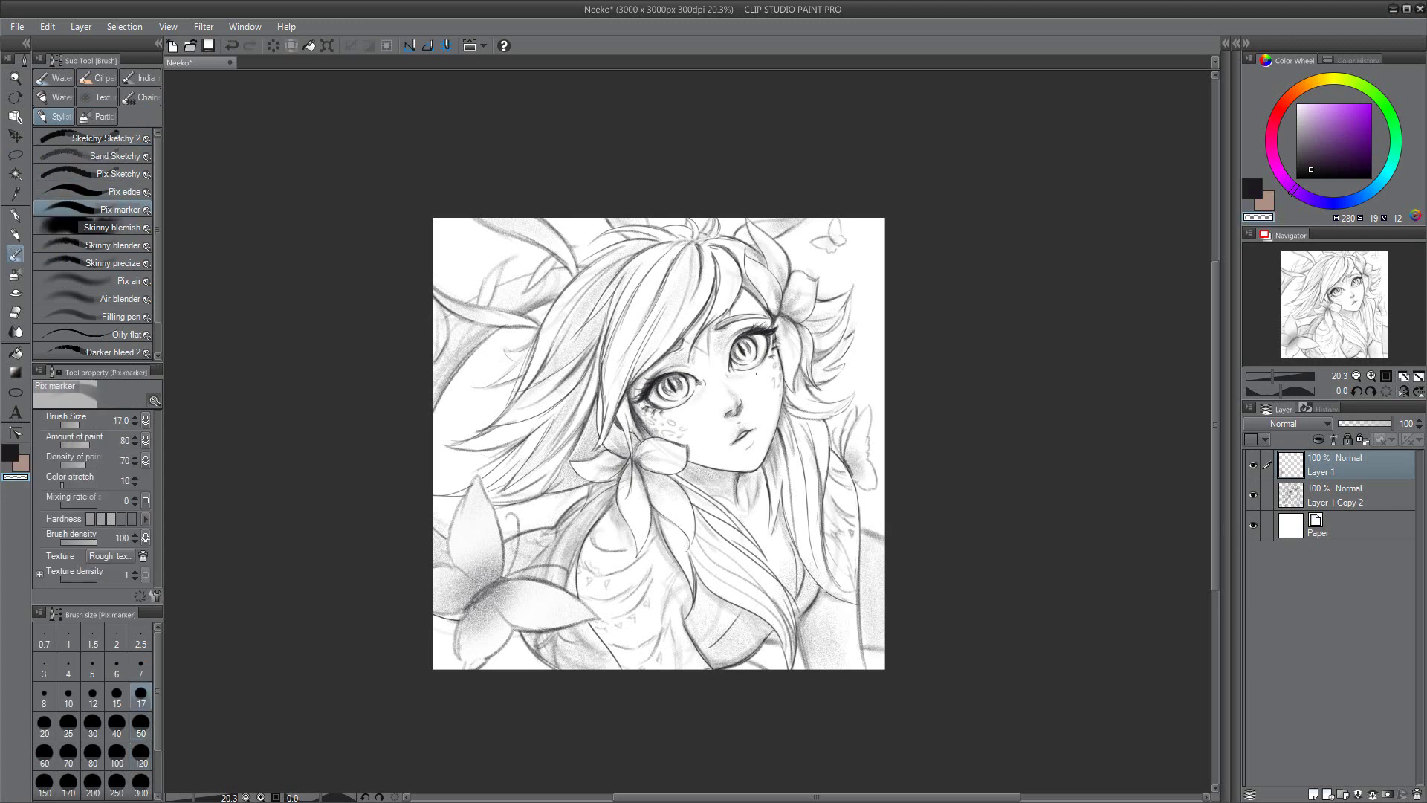
Step: Move Layer 1 Copy 2 above Layer 1, set it to Multiply, and recolour its line art dark purple
drag(1331, 495, 1331, 455)
click(1356, 162)
key(ctrl+a)
key(alt+Delete)
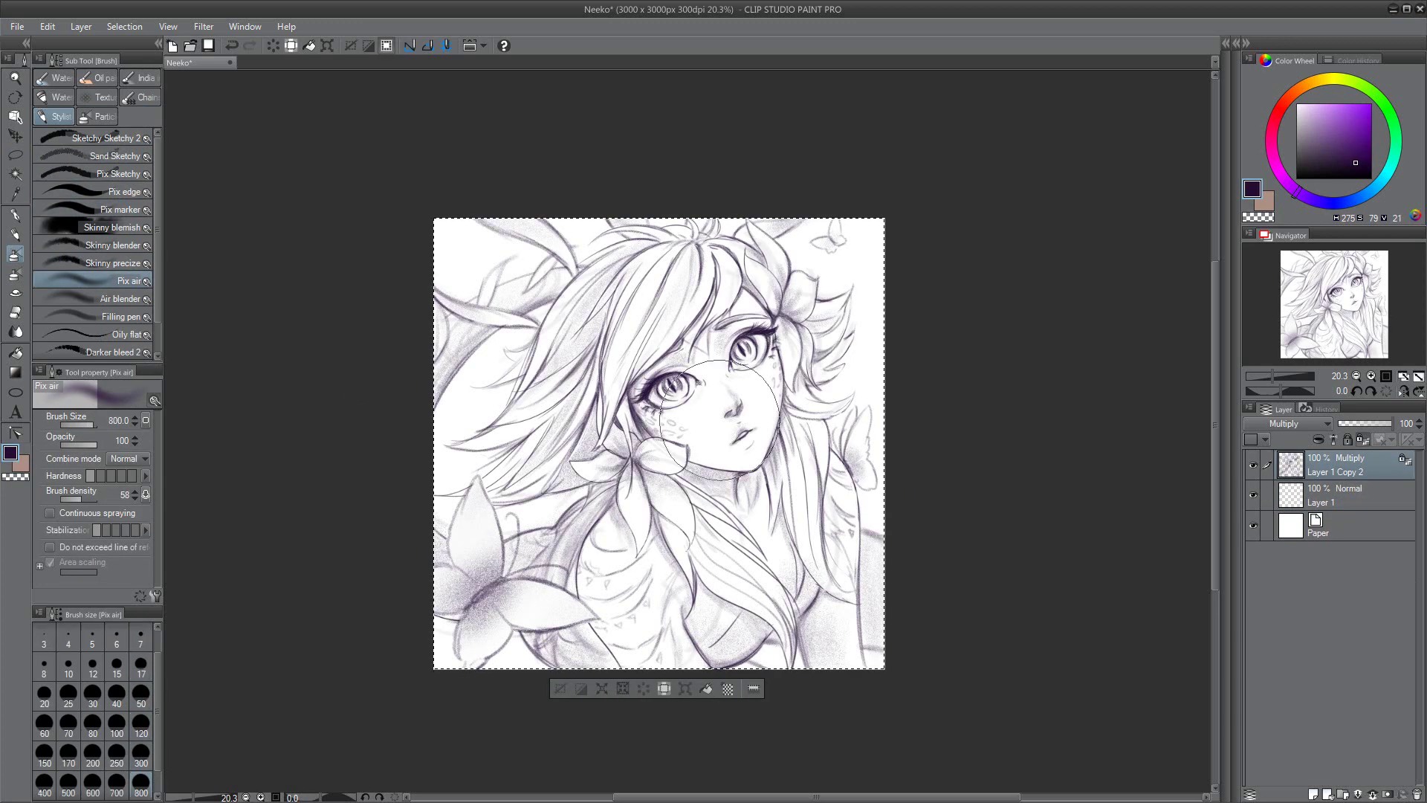
Step: Lasso the background areas and tint their lines blue-violet with the Soft airbrush at size 800
click(1331, 203)
key(m)
mouse_move(568, 237)
mouse_down()
mouse_move(453, 320)
mouse_move(521, 654)
mouse_move(870, 520)
mouse_move(604, 577)
mouse_up()
key(b)
click(1333, 135)
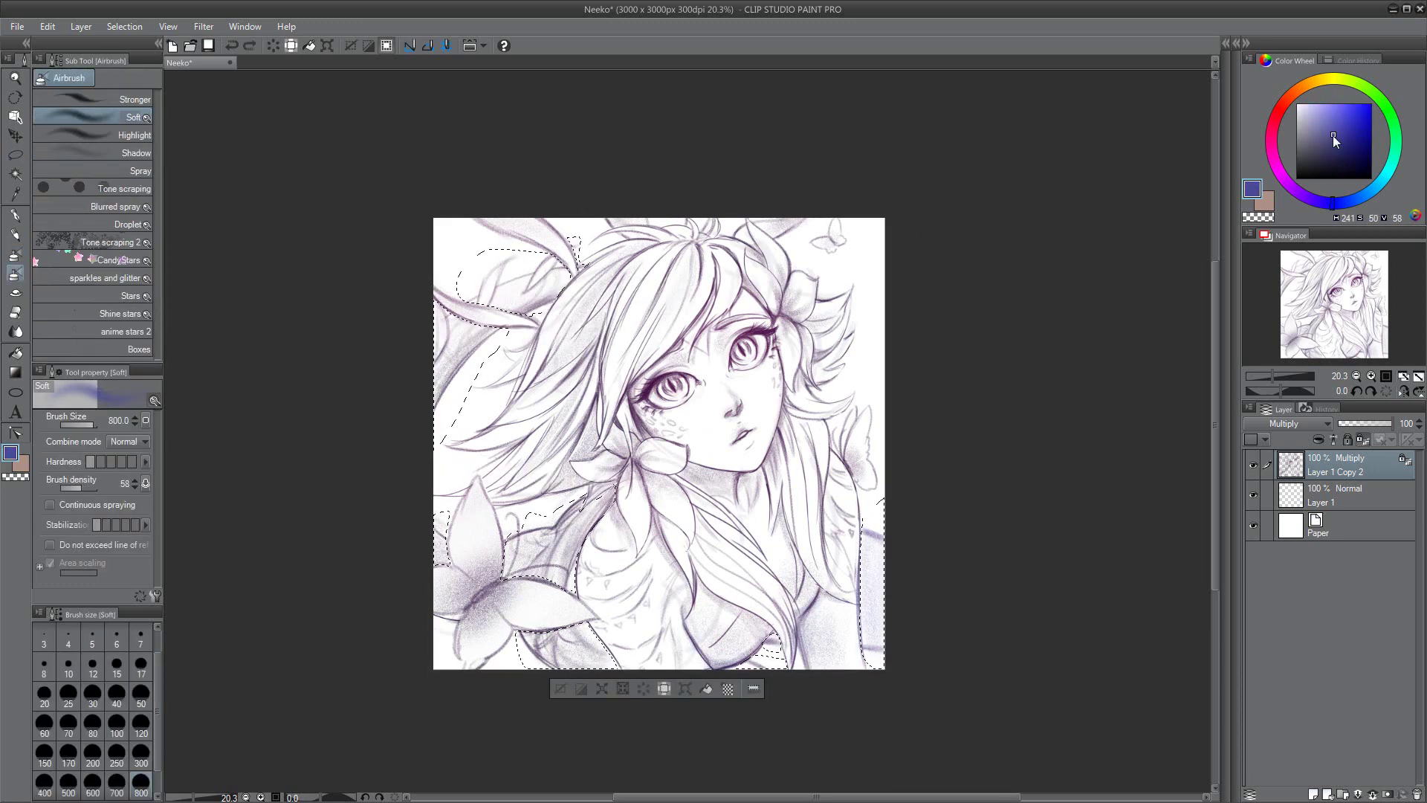
key(ctrl+d)
Step: Paint the face, chest and arms pale yellow on Layer 1 with the Pix marker at size 120
key(alt+bracketleft)
key(b)
click(1332, 103)
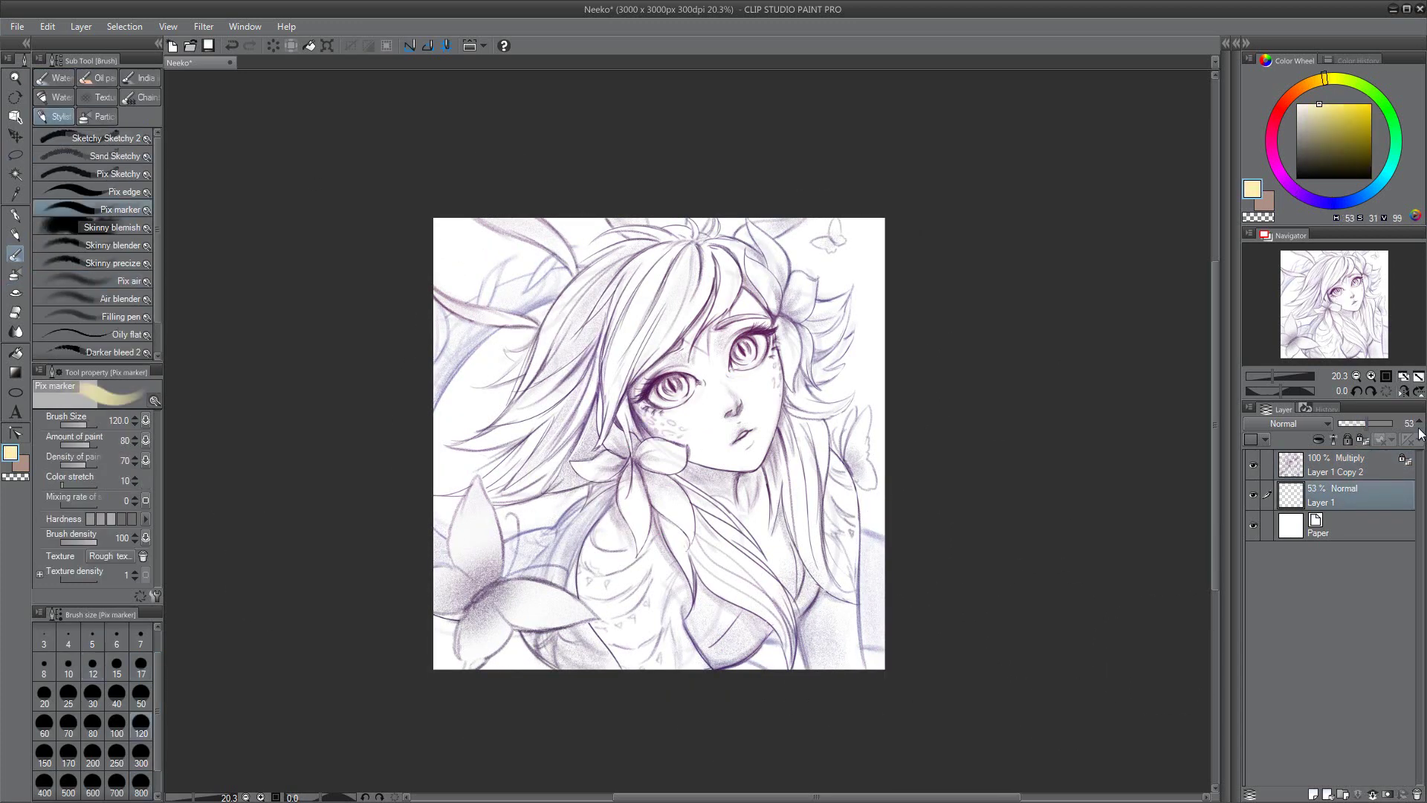
drag(654, 349, 773, 461)
drag(594, 565, 855, 654)
Step: Set Layer 1 to 50% opacity, soften the skin colour with the white Texturized watercolor marker, and return to the Pix marker
click(53, 97)
drag(1390, 423, 1364, 423)
alt+click(840, 293)
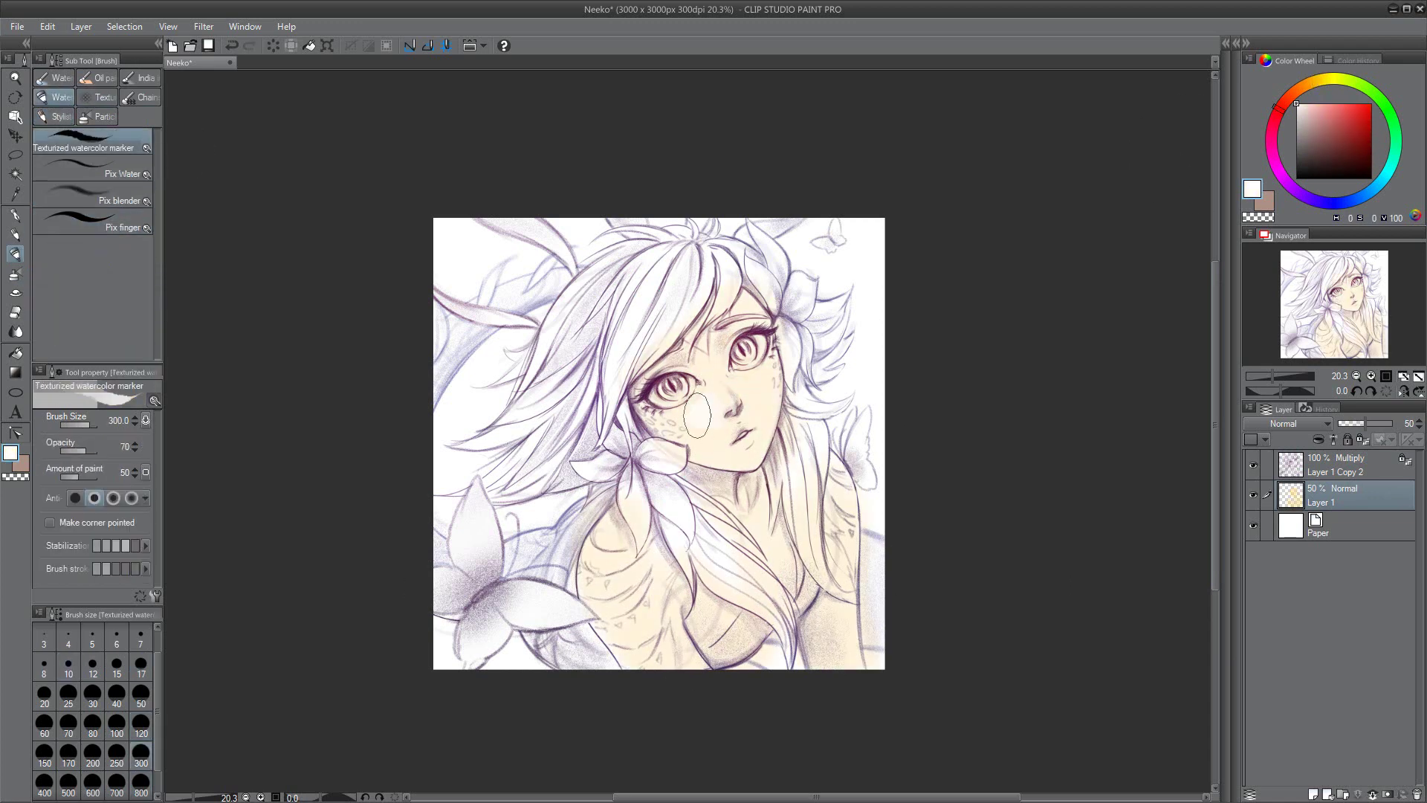
click(54, 116)
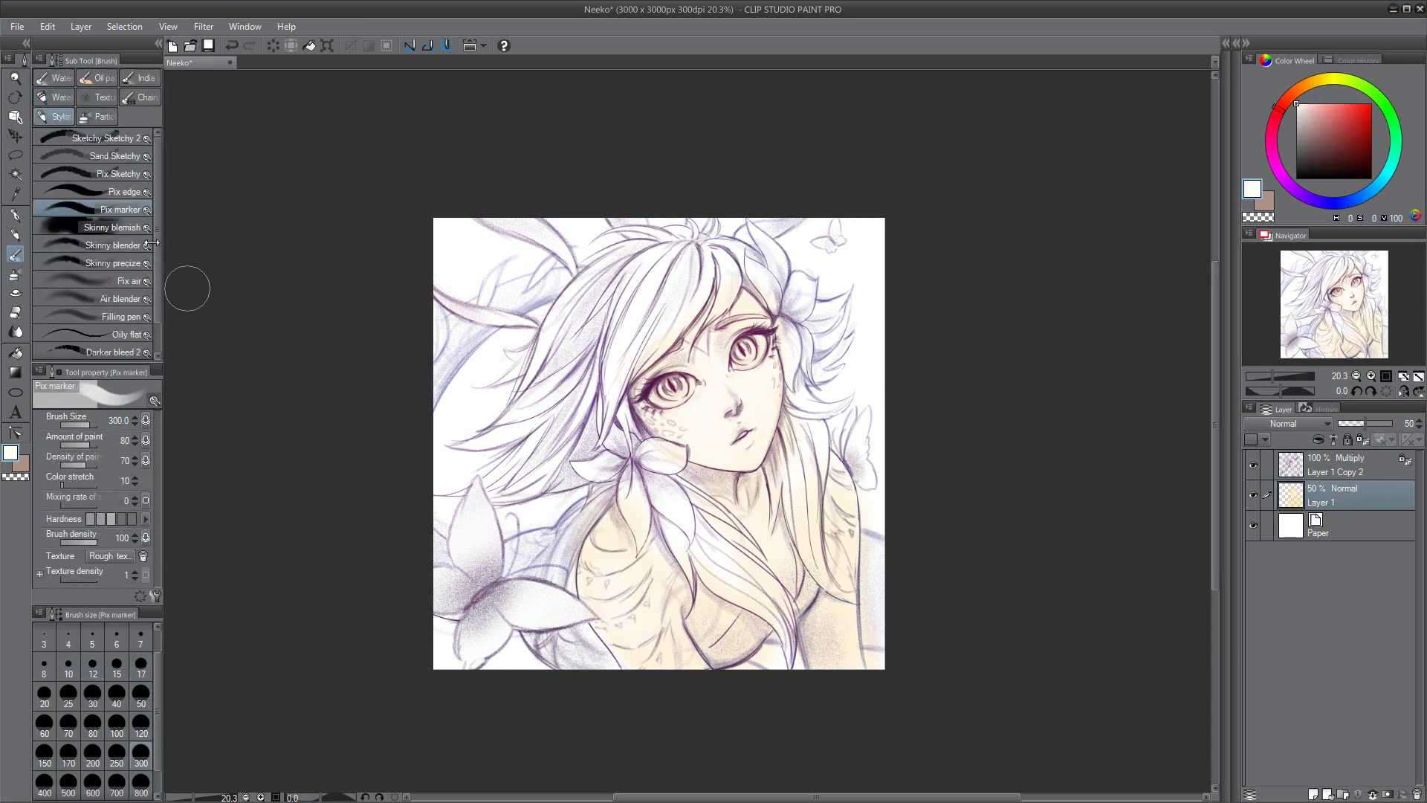
Step: Shift the yellow skin colour on Layer 1 to a warmer peach with a hue and saturation adjustment
key(ctrl+u)
drag(957, 719, 1055, 652)
click(1185, 631)
Step: Paint both irises amber on a new layer with the Pix marker at size 50, and set that layer to 78% opacity
key(ctrl+shift+n)
click(1361, 122)
click(141, 698)
drag(732, 344, 754, 358)
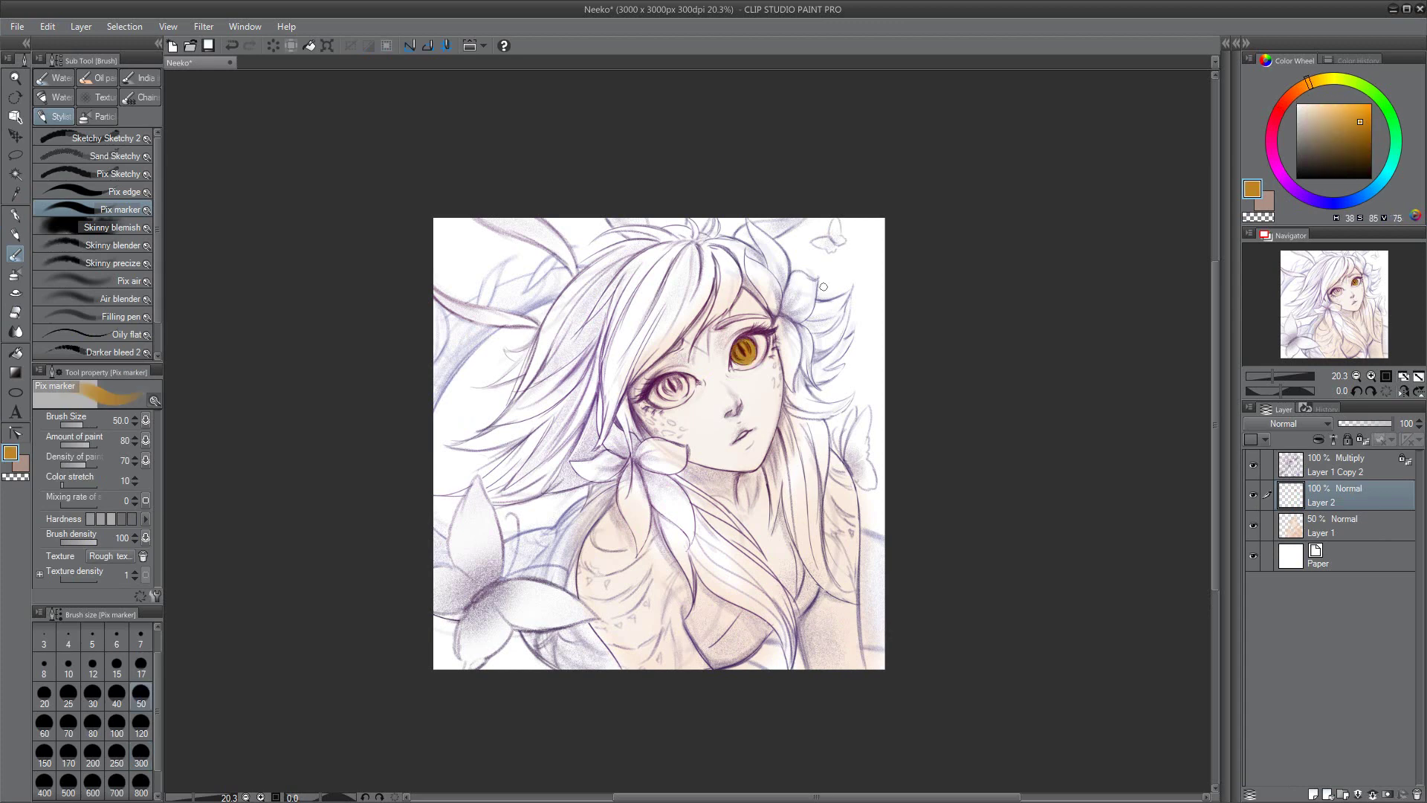
alt+click(743, 416)
drag(660, 379, 680, 390)
click(119, 173)
drag(1390, 423, 1384, 423)
Step: Paint the lips in pink tones on Layer 1 with Pix Sketchy at size 50, after sampling the skin colour
click(1338, 525)
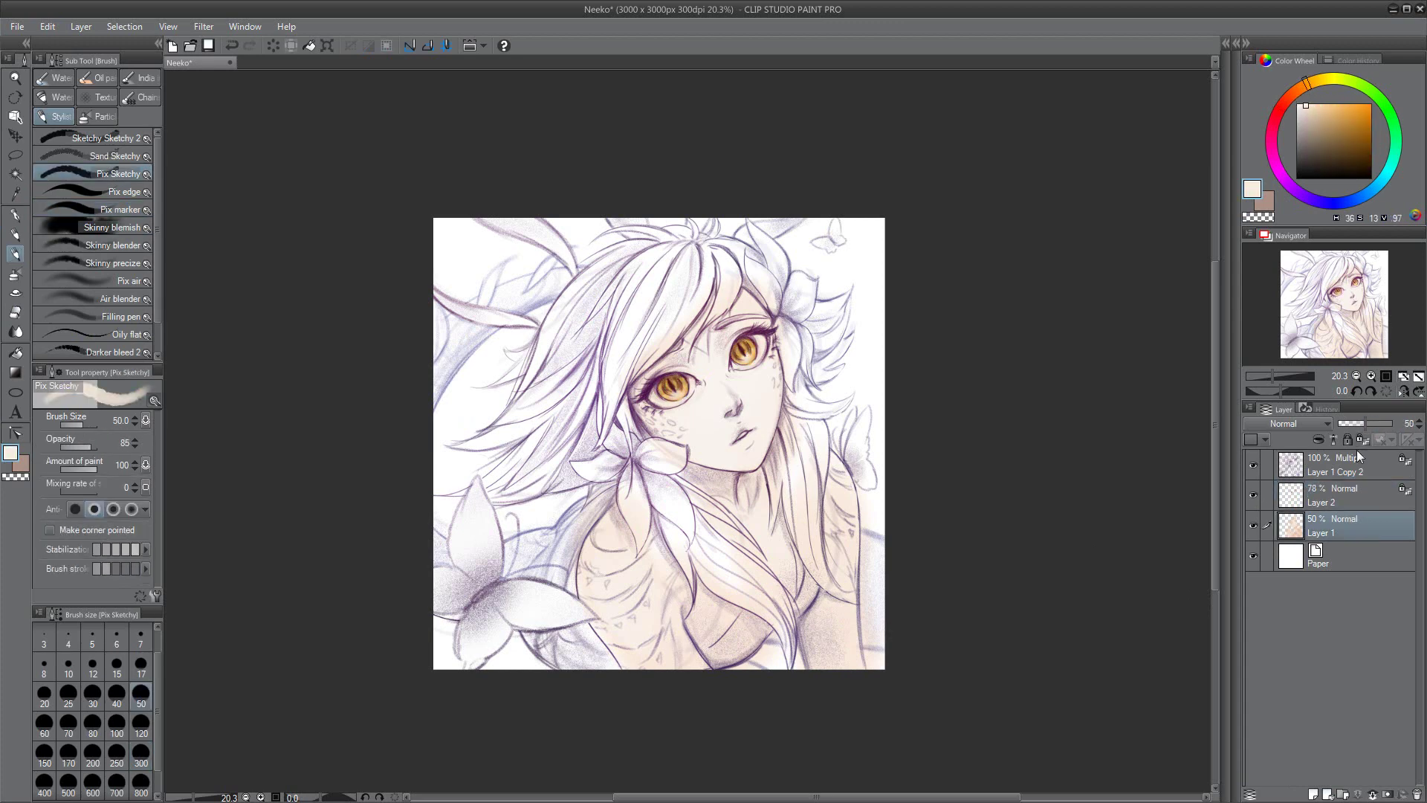
click(140, 758)
alt+click(691, 433)
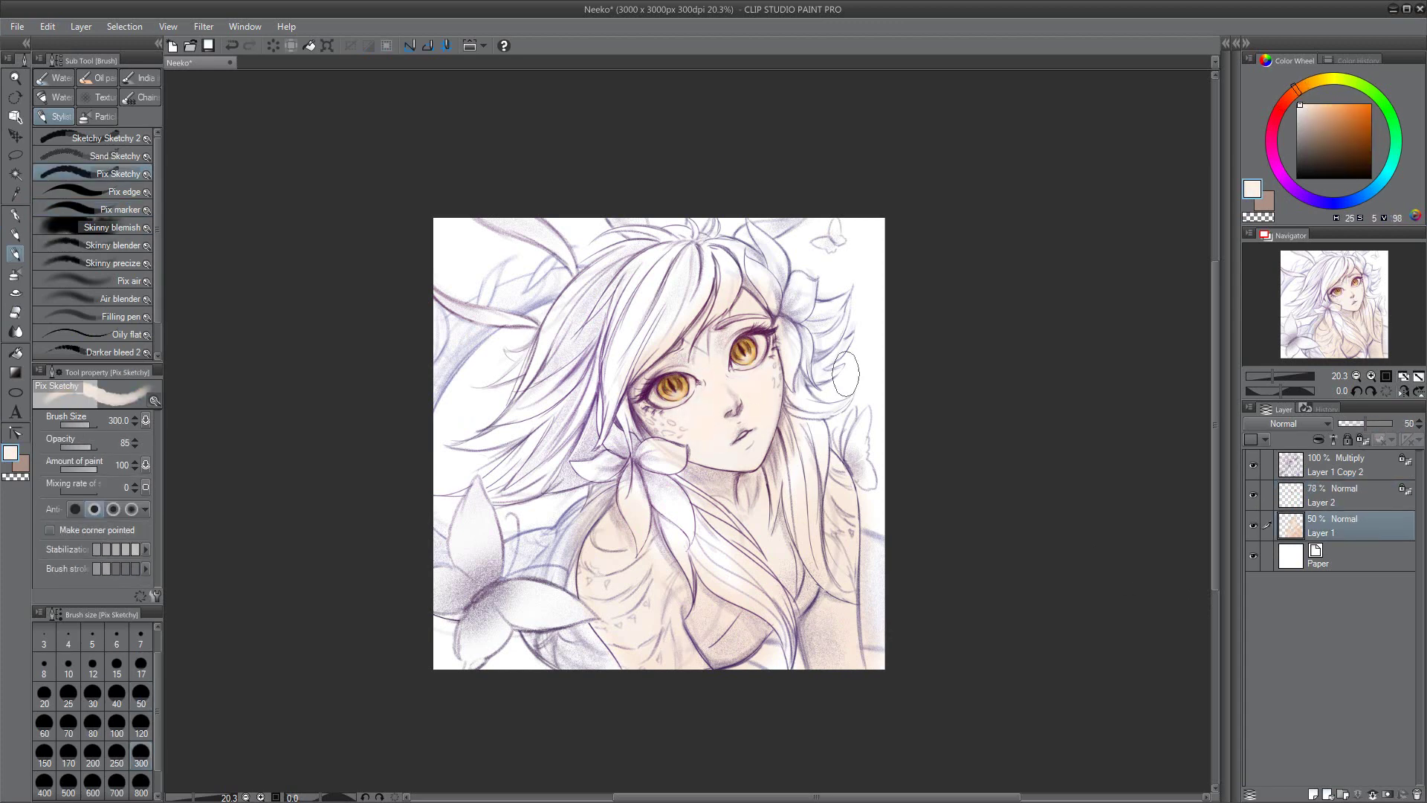
click(1272, 125)
click(140, 699)
click(1338, 103)
drag(736, 430, 755, 435)
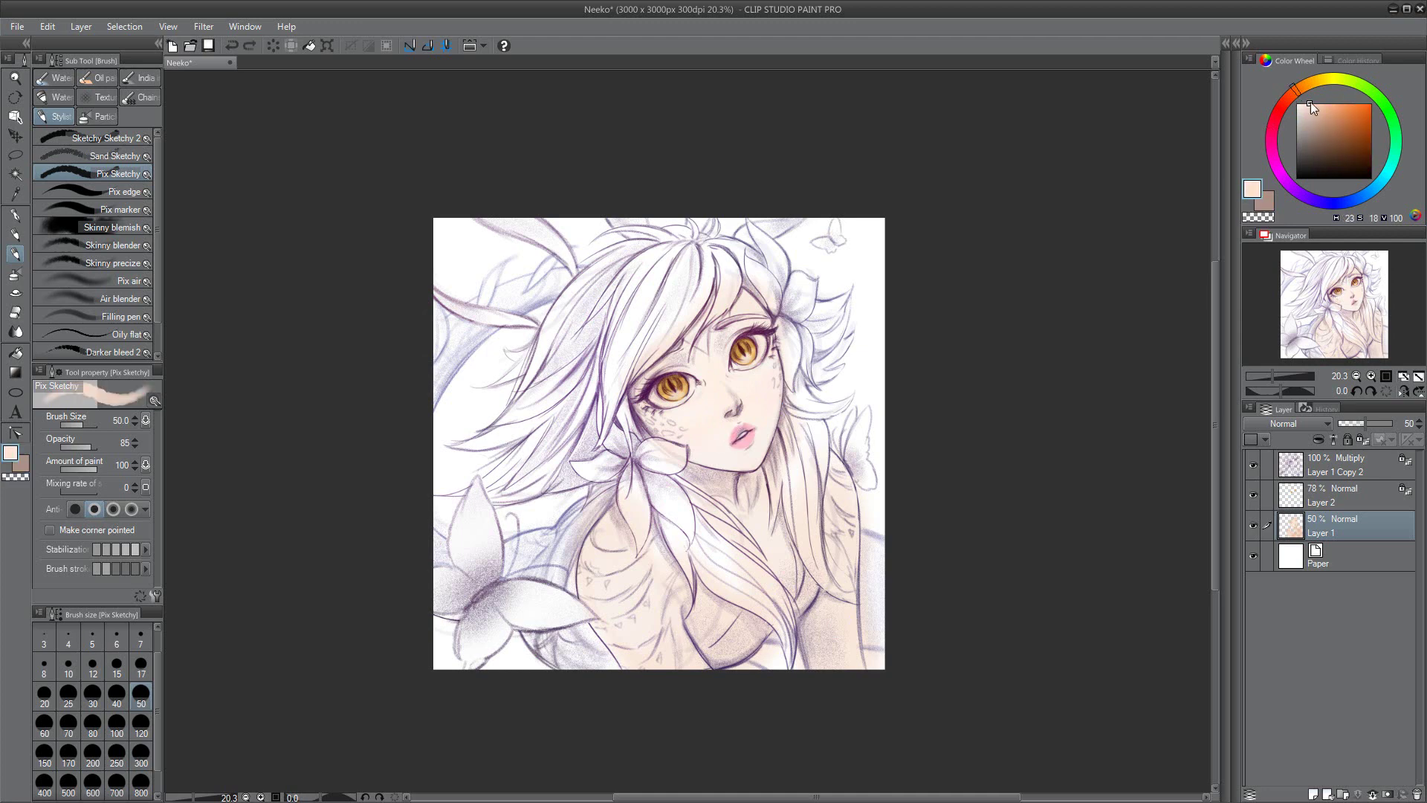
click(1362, 141)
click(1358, 61)
click(1283, 73)
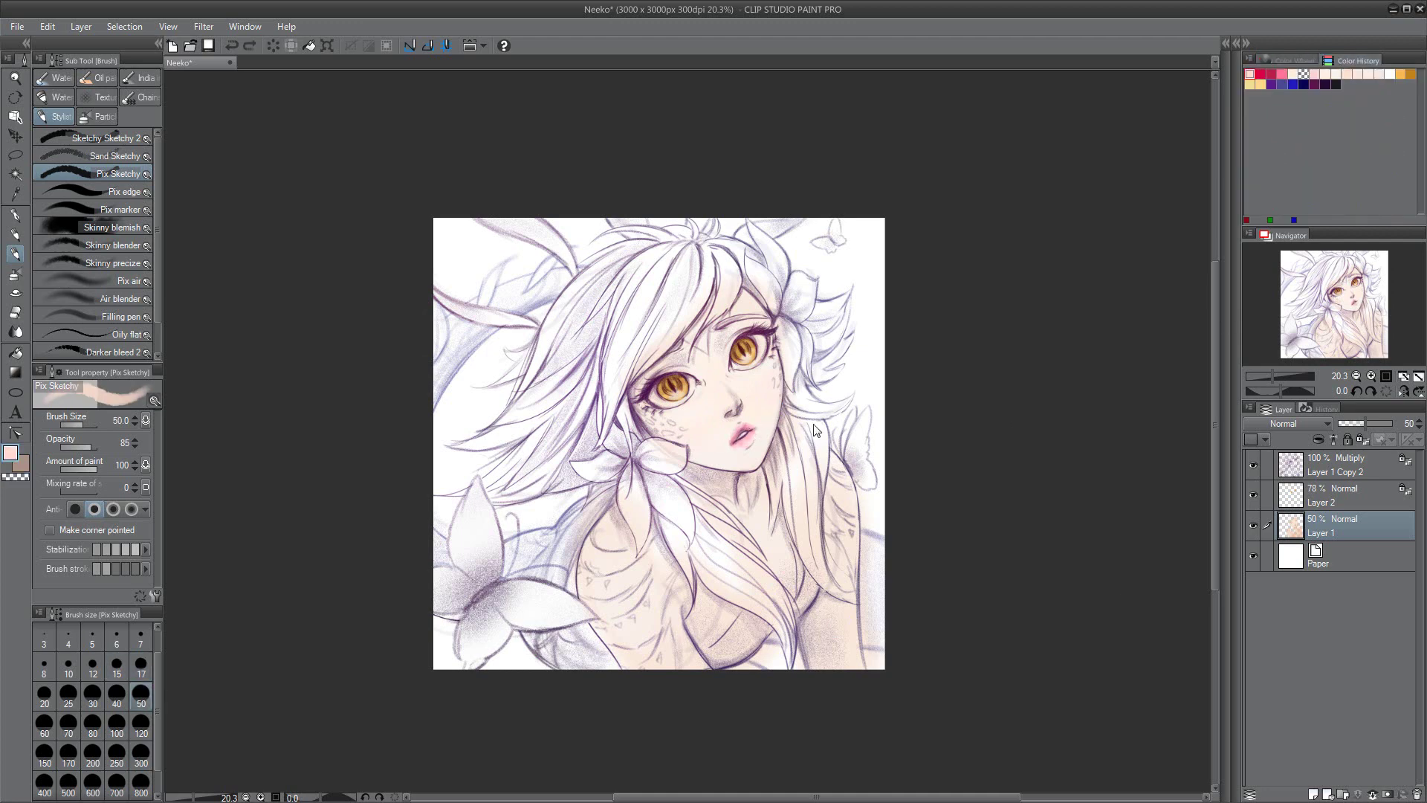
Step: Deepen the eye details with dark purple sampled from the lash lines, using Pix Sketchy at size 50
click(1338, 464)
alt+click(856, 417)
click(1294, 60)
alt+click(777, 334)
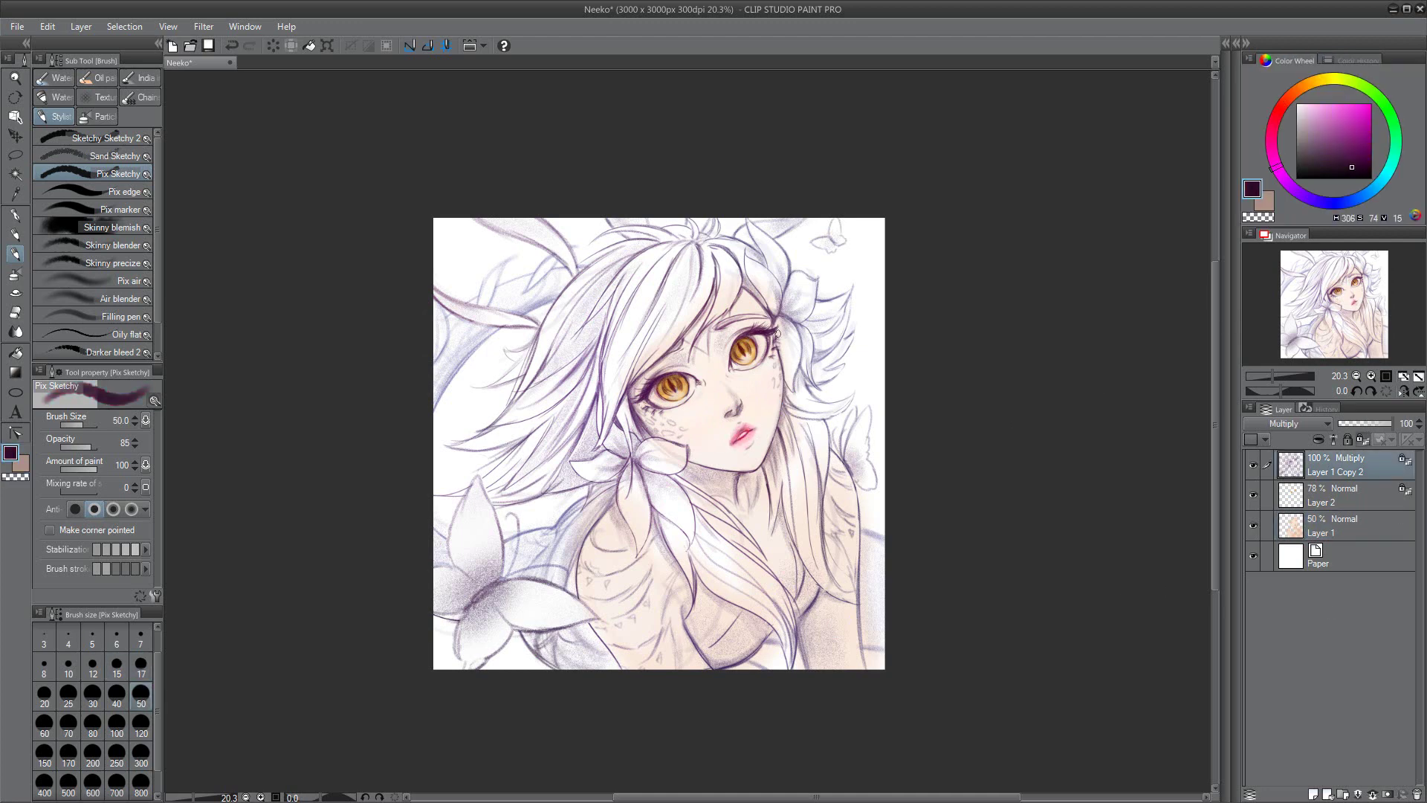
alt+click(777, 334)
click(1260, 493)
Step: Create Layer 3 at 72% opacity and paint the hair on both sides of the face blue with Pix Sketchy at size 100
key(ctrl+shift+n)
key(Return)
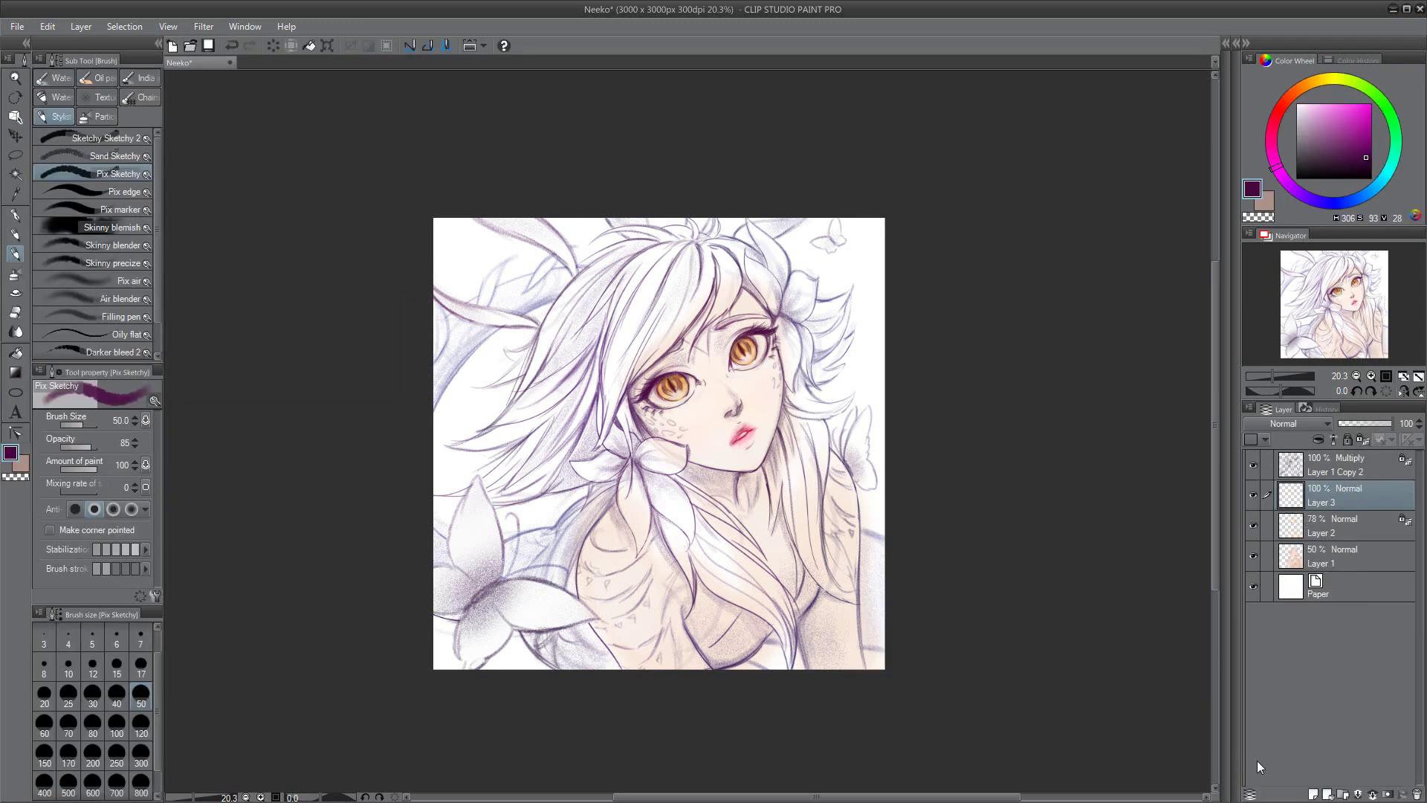
click(1352, 200)
click(116, 725)
drag(698, 245, 609, 438)
drag(565, 320, 461, 446)
mouse_move(654, 245)
mouse_down()
mouse_move(537, 344)
mouse_move(483, 483)
mouse_up()
drag(632, 383, 781, 469)
drag(802, 416, 855, 602)
drag(847, 394, 811, 319)
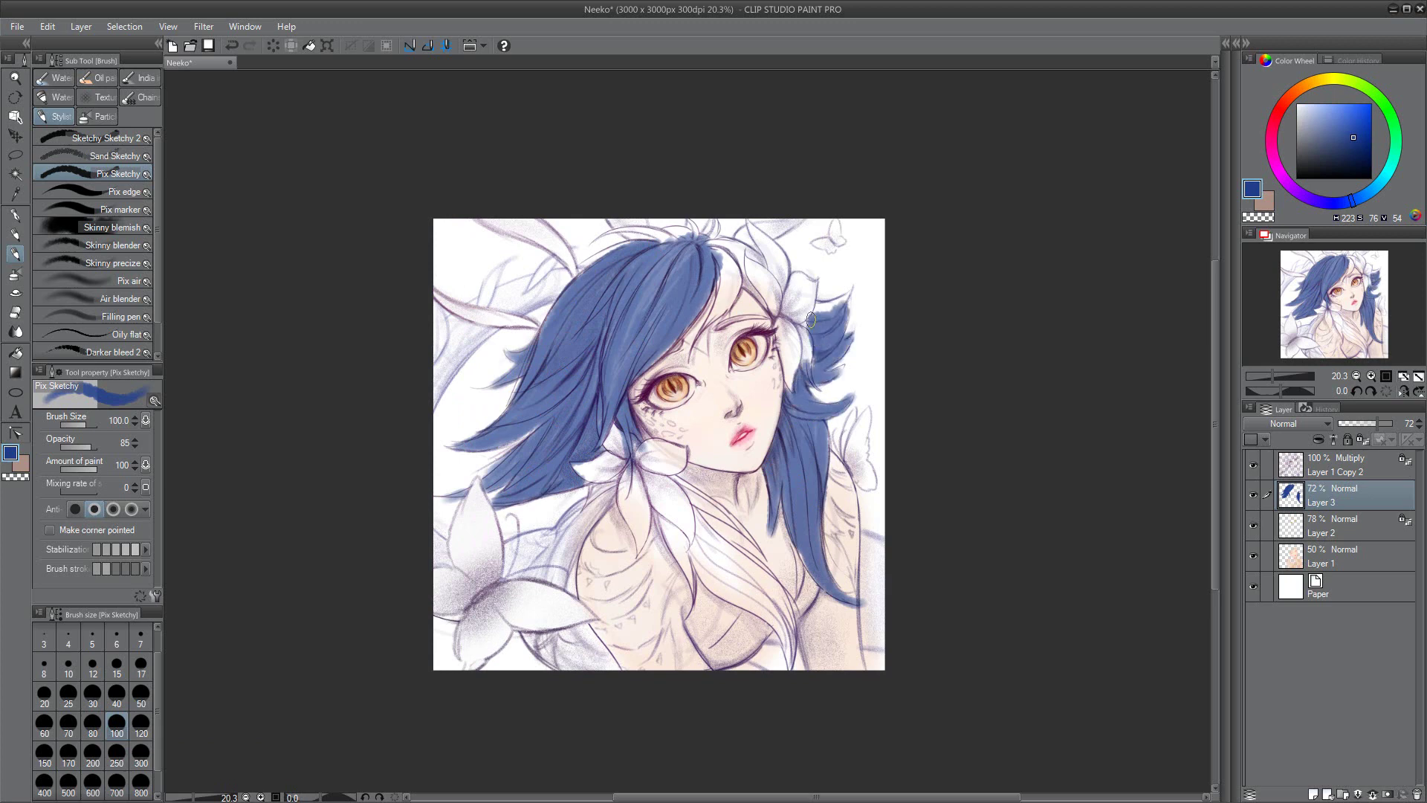
Step: Extend the blue on Layer 3 over the crown, the fringe and the long front locks
drag(743, 219, 707, 327)
drag(669, 212, 606, 245)
drag(670, 476, 750, 539)
mouse_move(691, 501)
mouse_down()
mouse_move(795, 632)
mouse_move(799, 669)
mouse_up()
drag(691, 245, 617, 394)
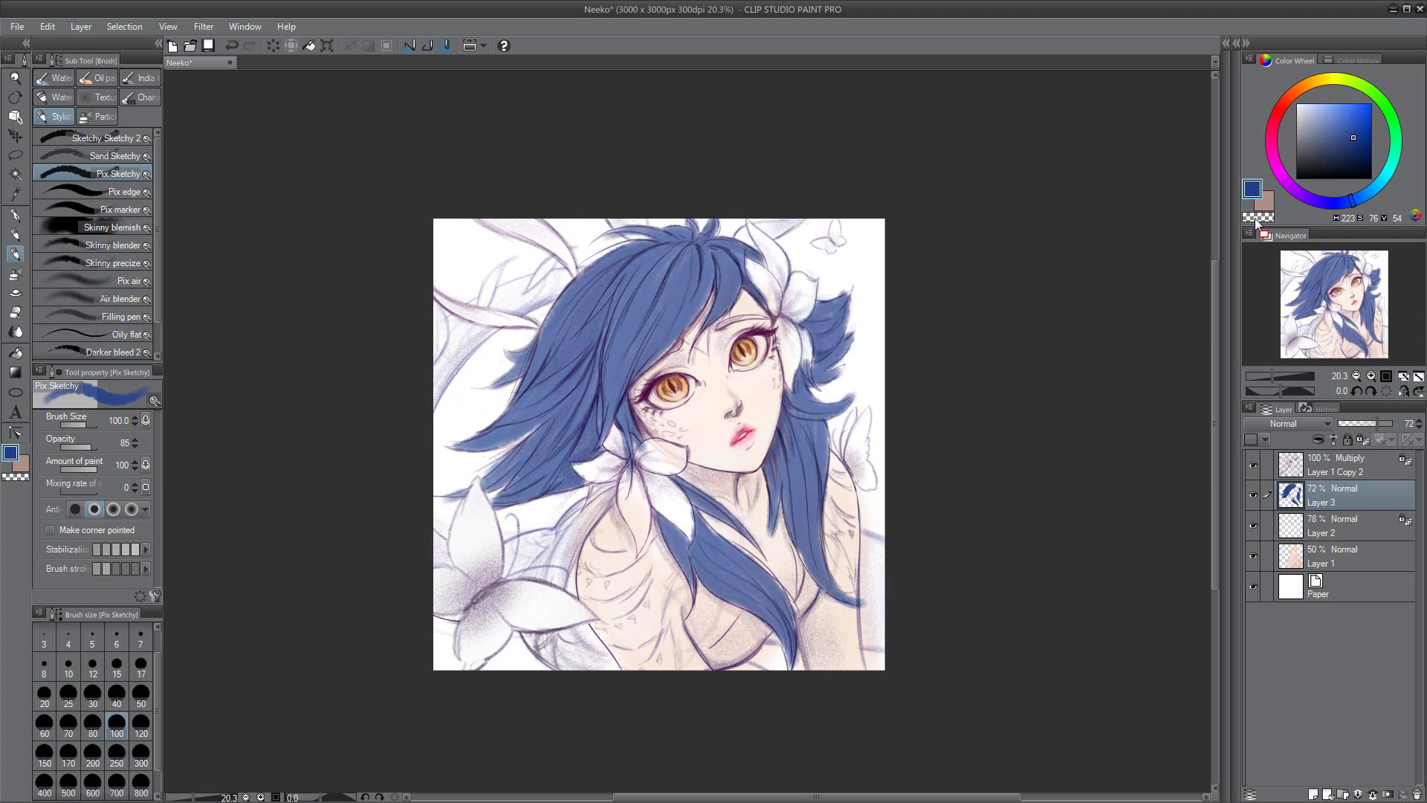
Step: Clean up the hair edges with transparent colour and layer more blue strokes through the locks with Pix Sketchy at size 120
click(1257, 218)
drag(521, 439, 506, 465)
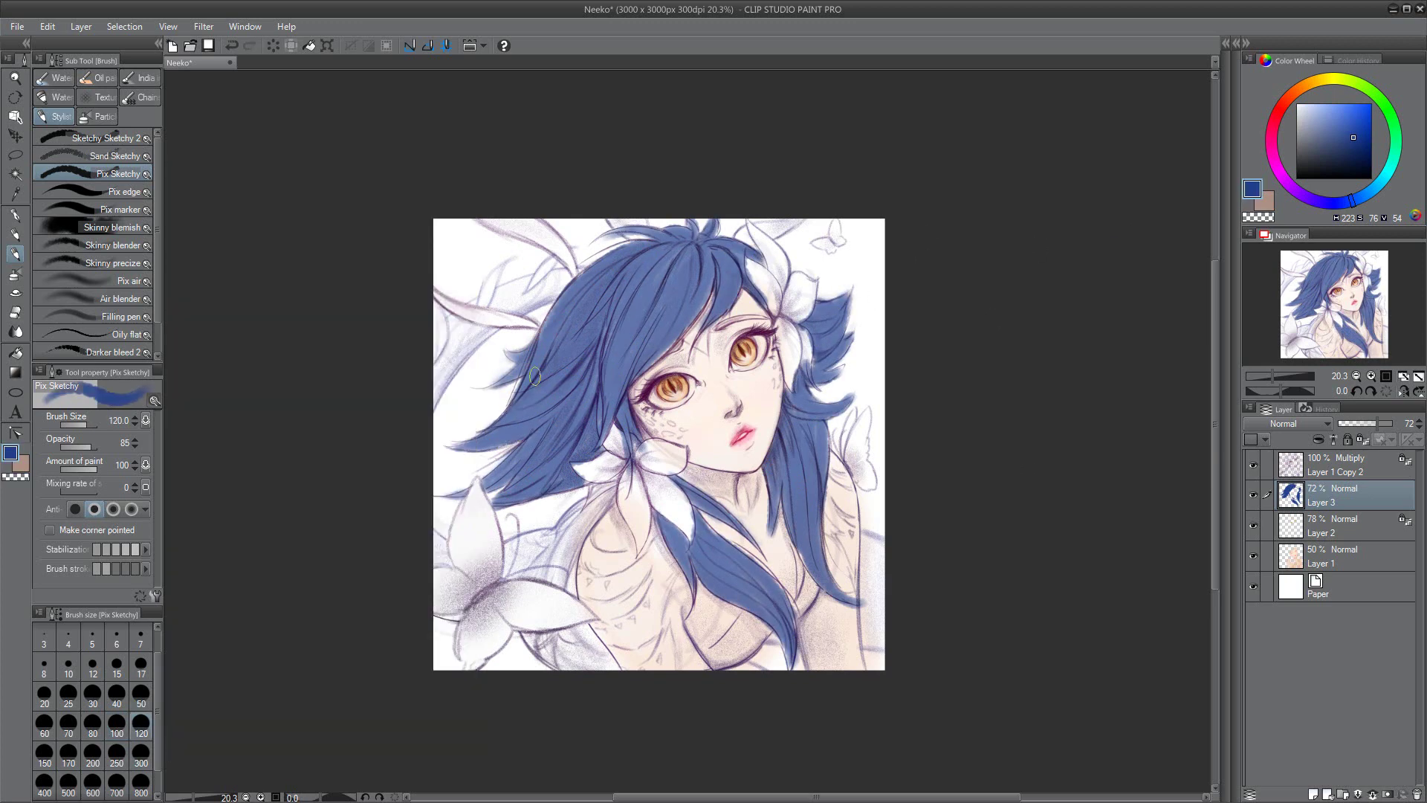
drag(707, 513, 699, 551)
drag(840, 572, 833, 602)
drag(542, 267, 595, 371)
drag(654, 282, 669, 350)
drag(520, 356, 565, 431)
drag(802, 446, 792, 550)
drag(766, 553, 714, 606)
drag(505, 349, 573, 453)
drag(543, 268, 609, 391)
drag(621, 275, 658, 357)
drag(650, 287, 684, 353)
drag(806, 312, 827, 360)
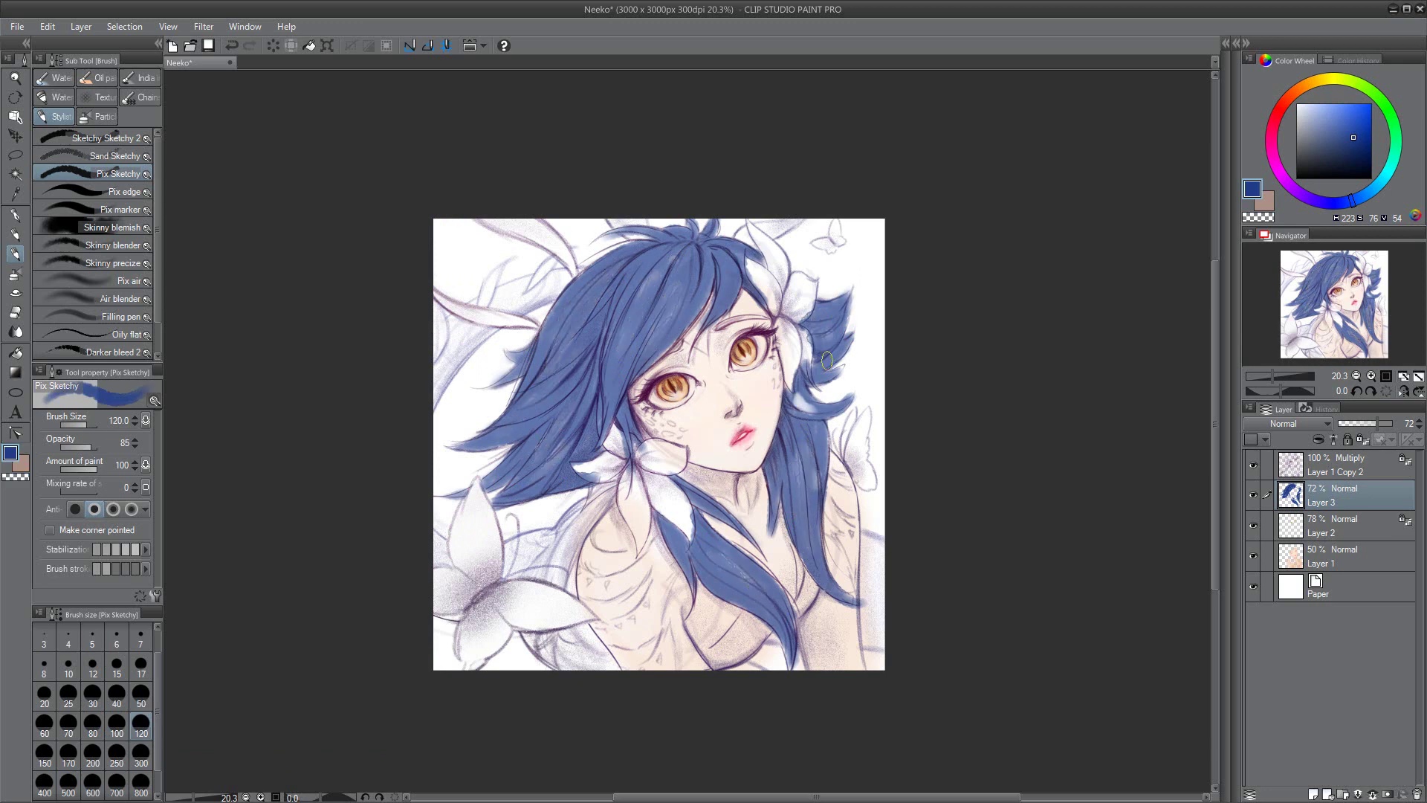
Step: Colour the eyebrows dark blue and tint the eyes pale green on Layer 2 with Pix Sketchy
ctrl+shift+click(762, 346)
alt+click(762, 345)
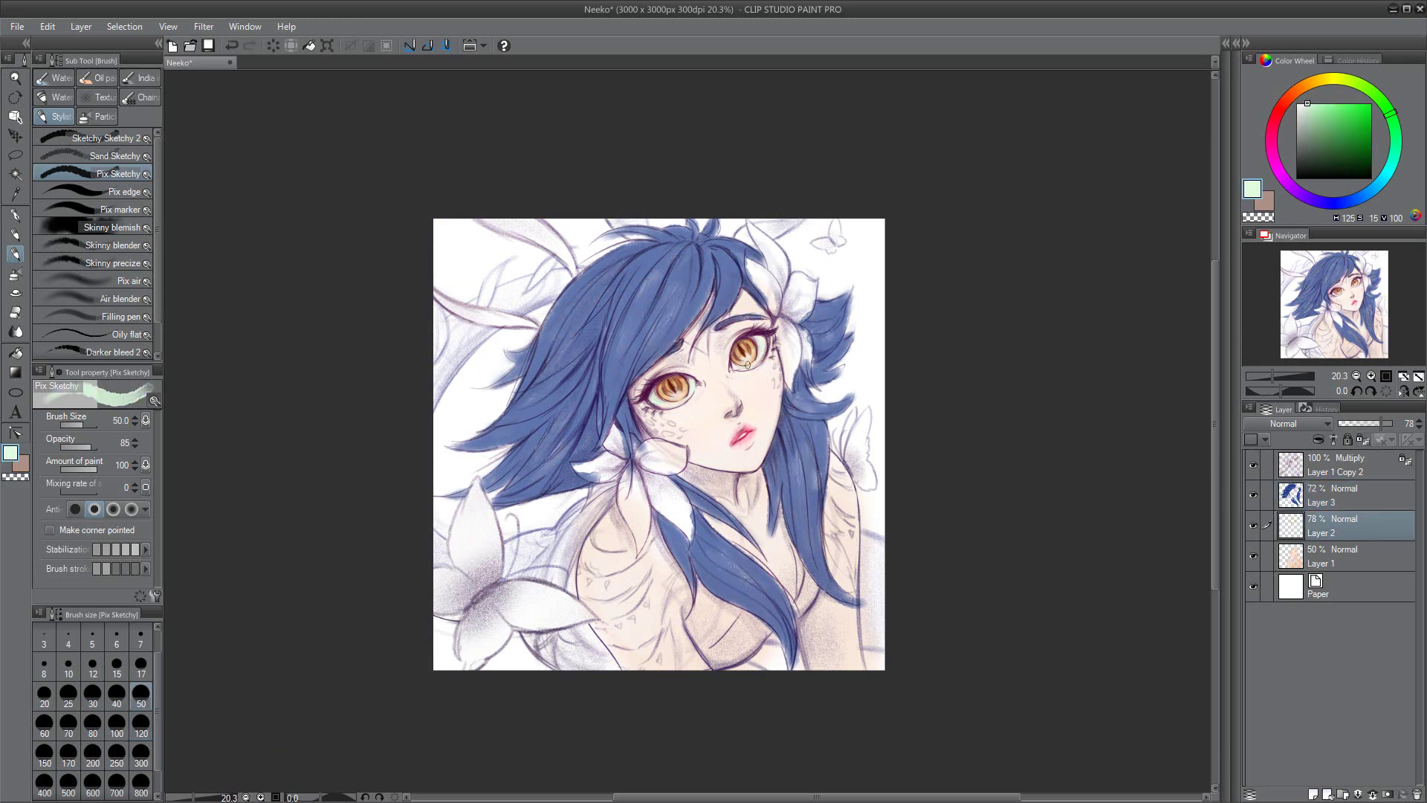
click(1339, 466)
Step: Create Layer 4 above Layer 1, paint the forehead mark, neck and arms green, and set the layer to 45% opacity
click(1320, 561)
key(ctrl+shift+n)
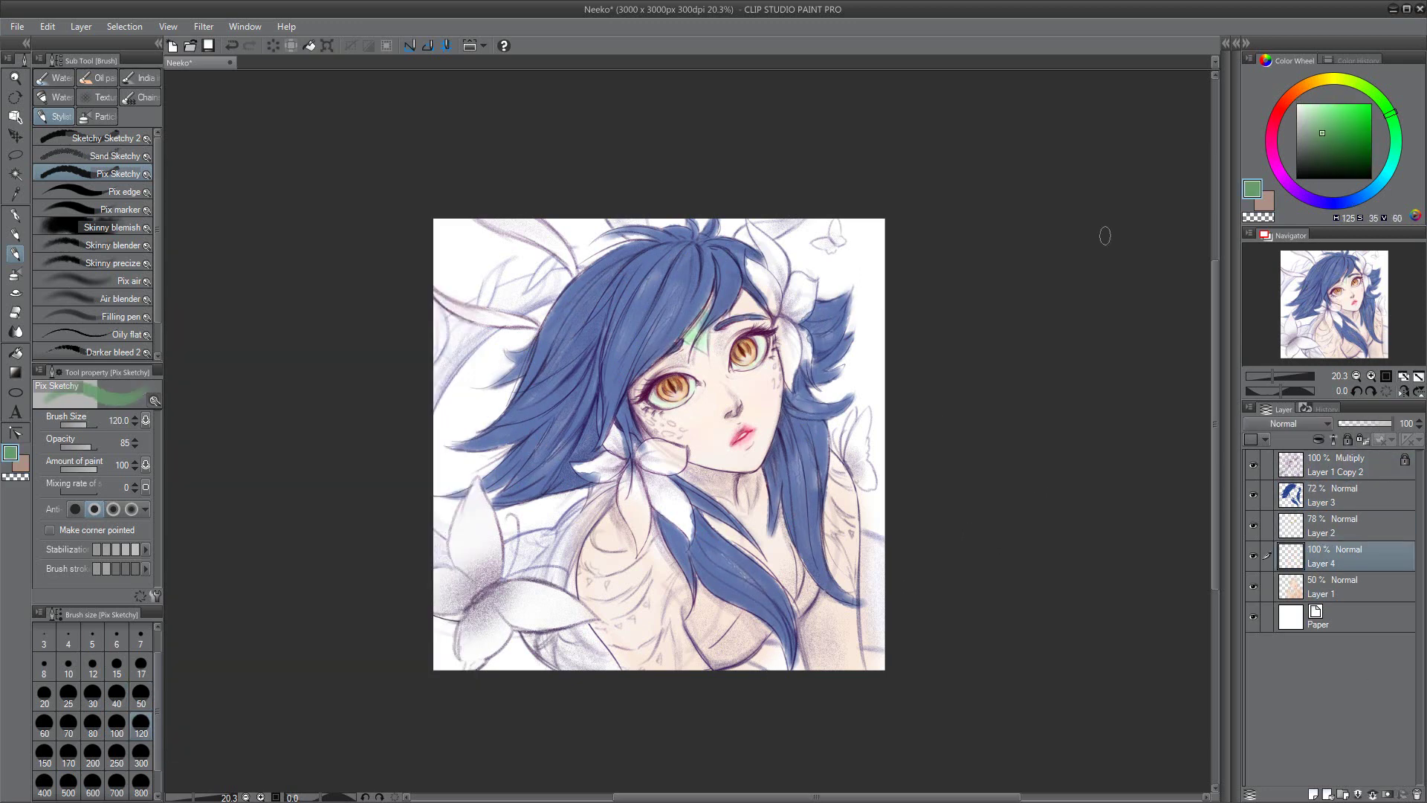
mouse_move(594, 536)
mouse_down()
mouse_move(647, 595)
mouse_move(699, 475)
mouse_move(659, 641)
mouse_up()
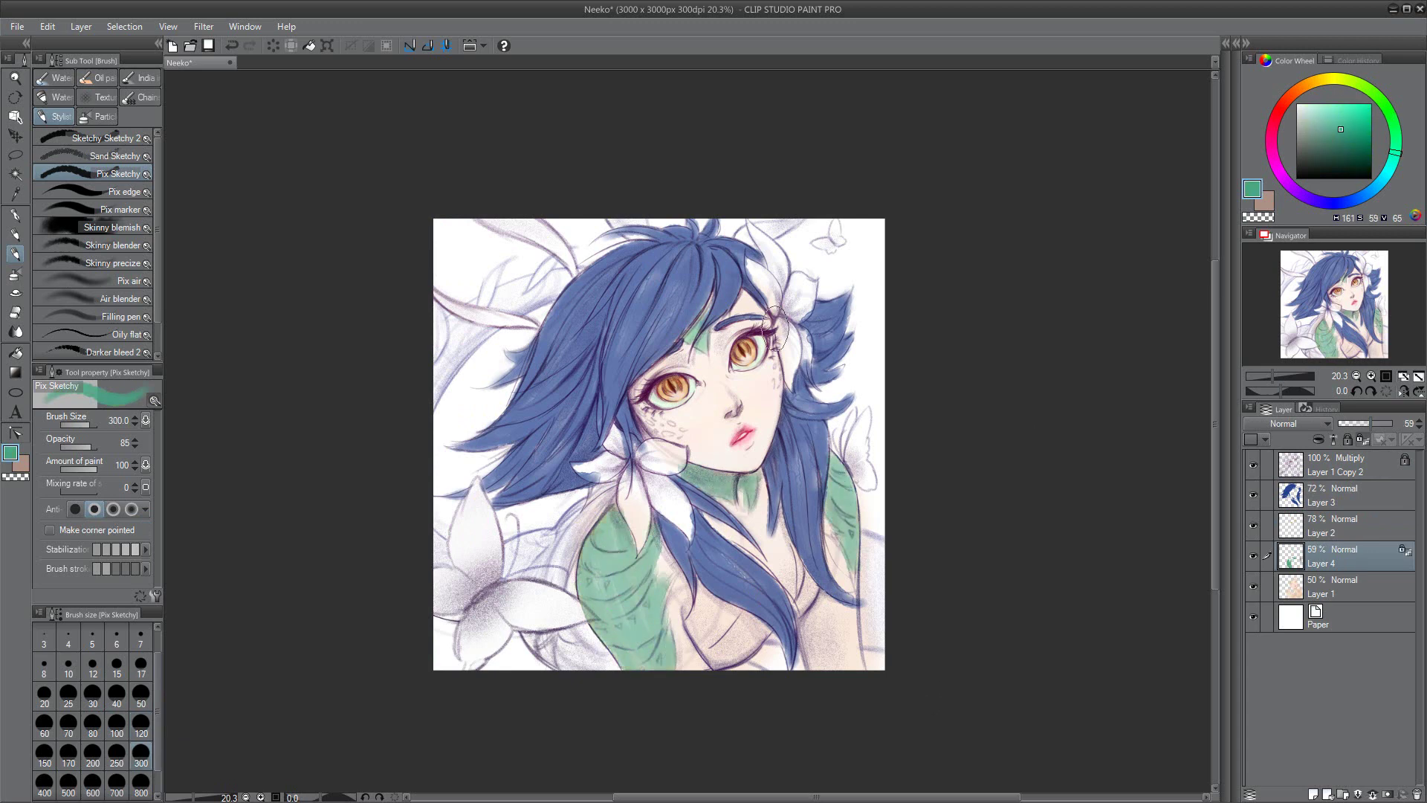
drag(1353, 429, 1347, 424)
Step: Blend purple into the lower hair on Layer 3 with Pix Sketchy at size 300
click(1331, 495)
click(1350, 145)
drag(736, 454, 746, 435)
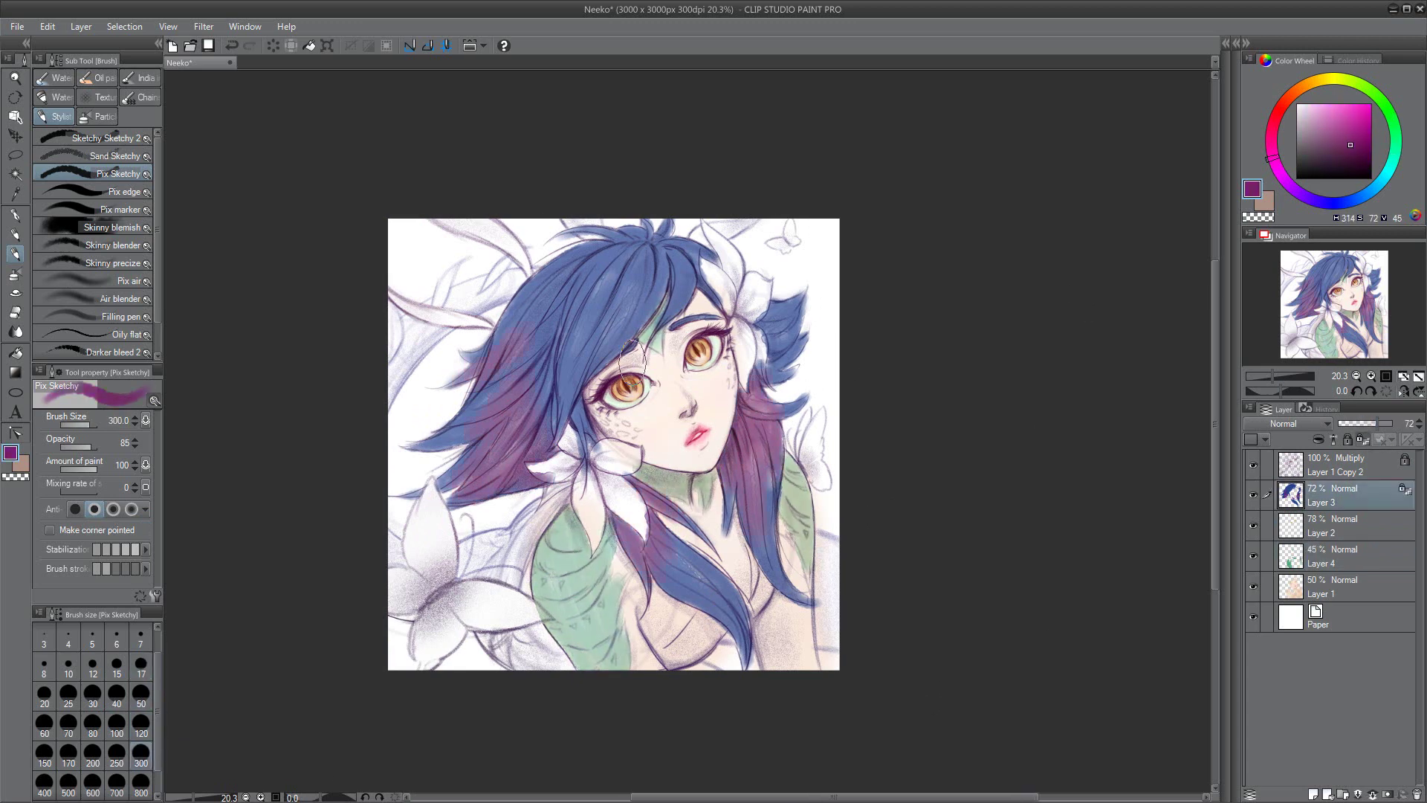
Step: Paint the hair tips hot pink and add pink streaks through the locks with Kara's Ink at size 50
click(132, 335)
click(1357, 105)
drag(743, 483, 810, 602)
drag(669, 565, 751, 662)
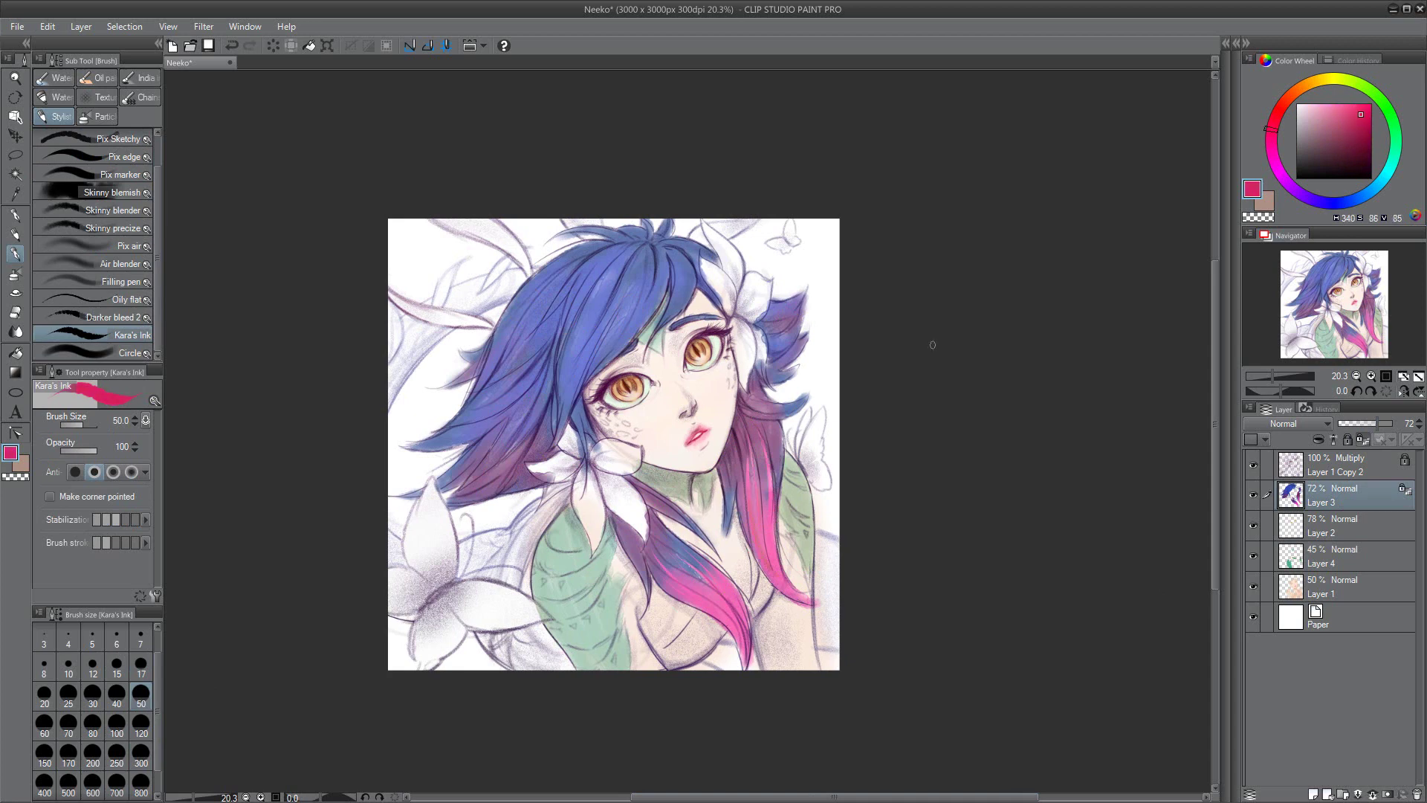
drag(520, 290, 476, 431)
Step: Add light-blue highlights along the crown and outer hair strands with the Darker bleed 2 brush at size 50
click(112, 317)
click(1379, 182)
click(1330, 105)
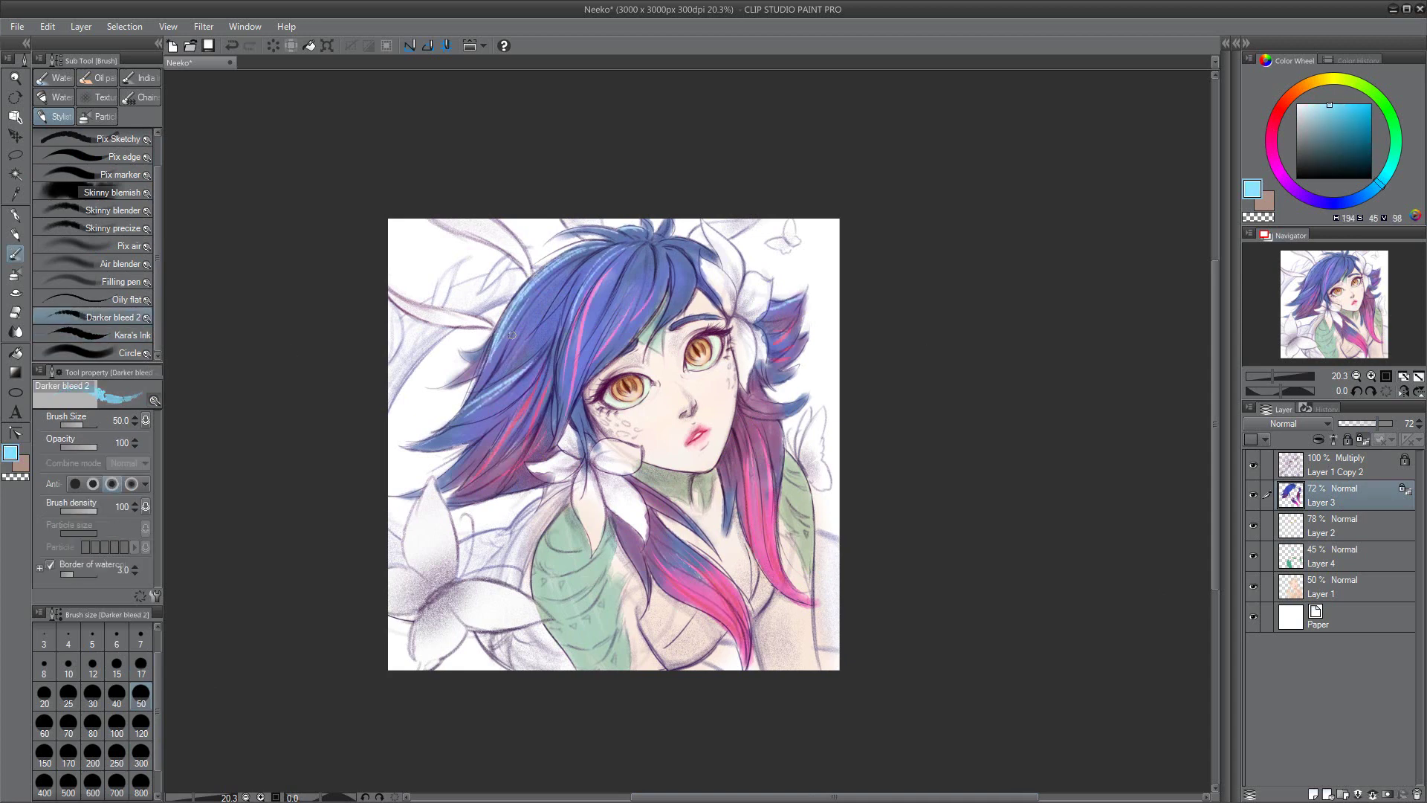
click(126, 246)
drag(603, 245, 515, 433)
Step: Add Layer 5 in Overlay mode with dark blue over the hair, hide it, and smooth Layer 3 with the Skinny blender
click(112, 210)
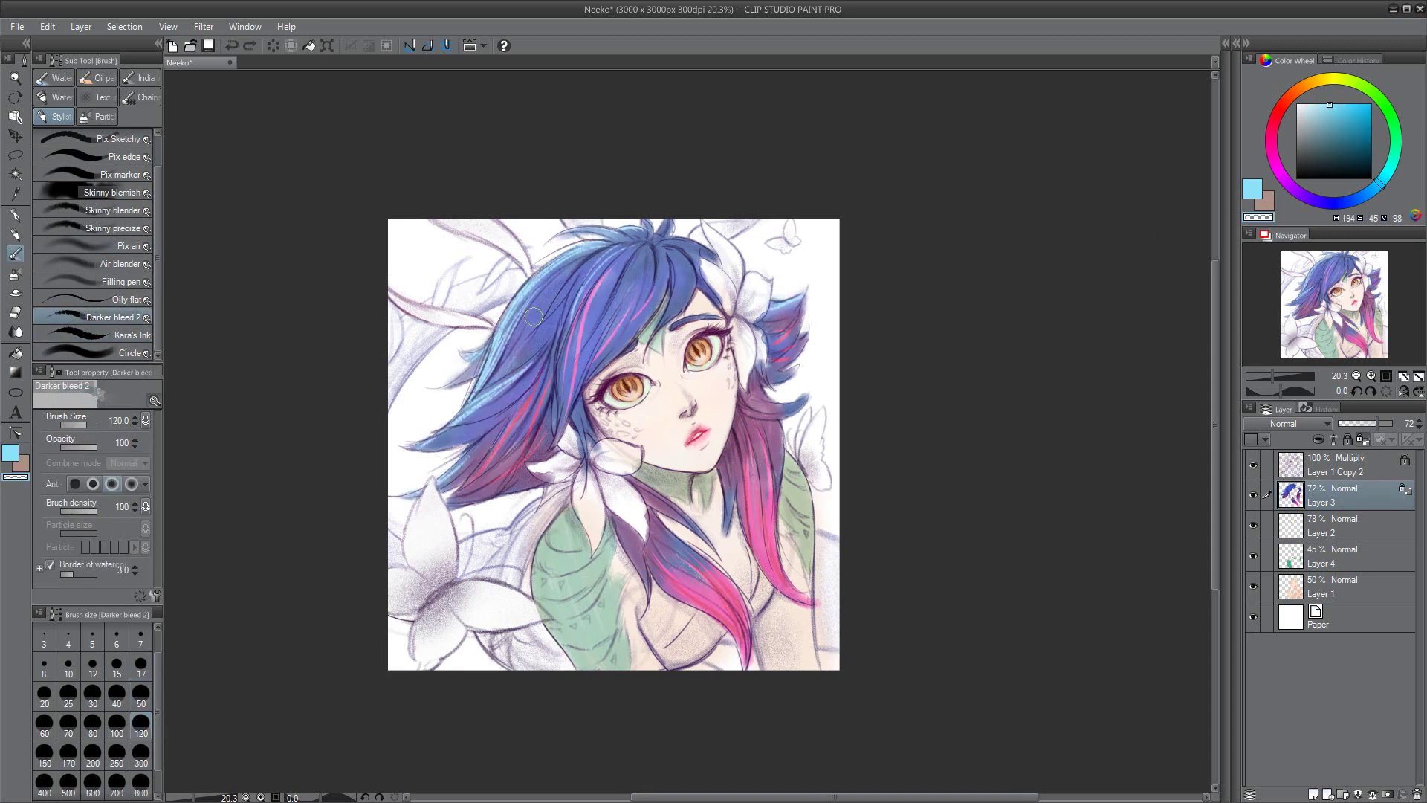
click(1313, 794)
click(1298, 423)
click(1361, 148)
click(1254, 494)
click(1338, 524)
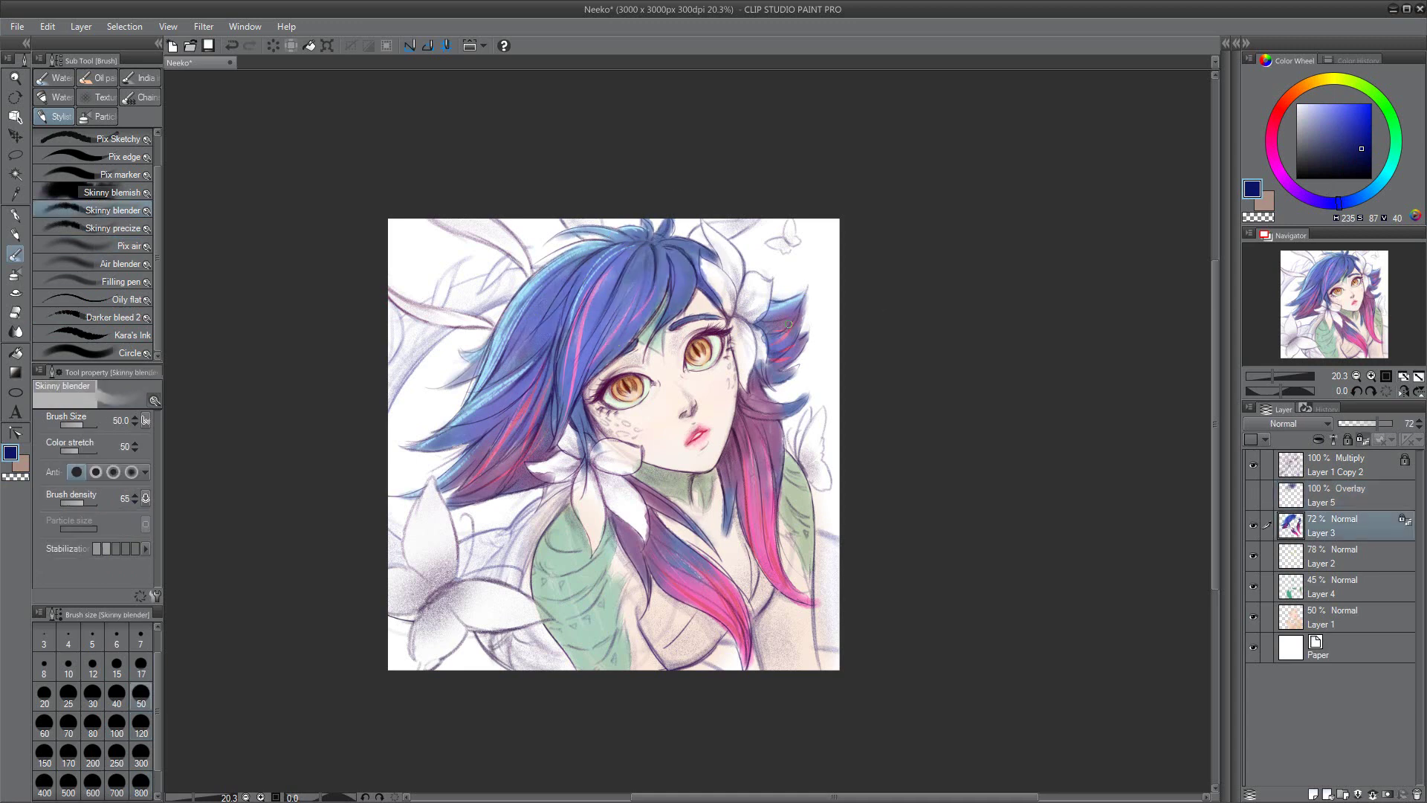
Step: Show Layer 5 again, deepen the crown with dark blue, and brighten the hair ends with pink using Pix air at size 800
click(1253, 495)
click(1339, 494)
drag(669, 238, 535, 356)
click(127, 245)
click(1271, 138)
click(1355, 110)
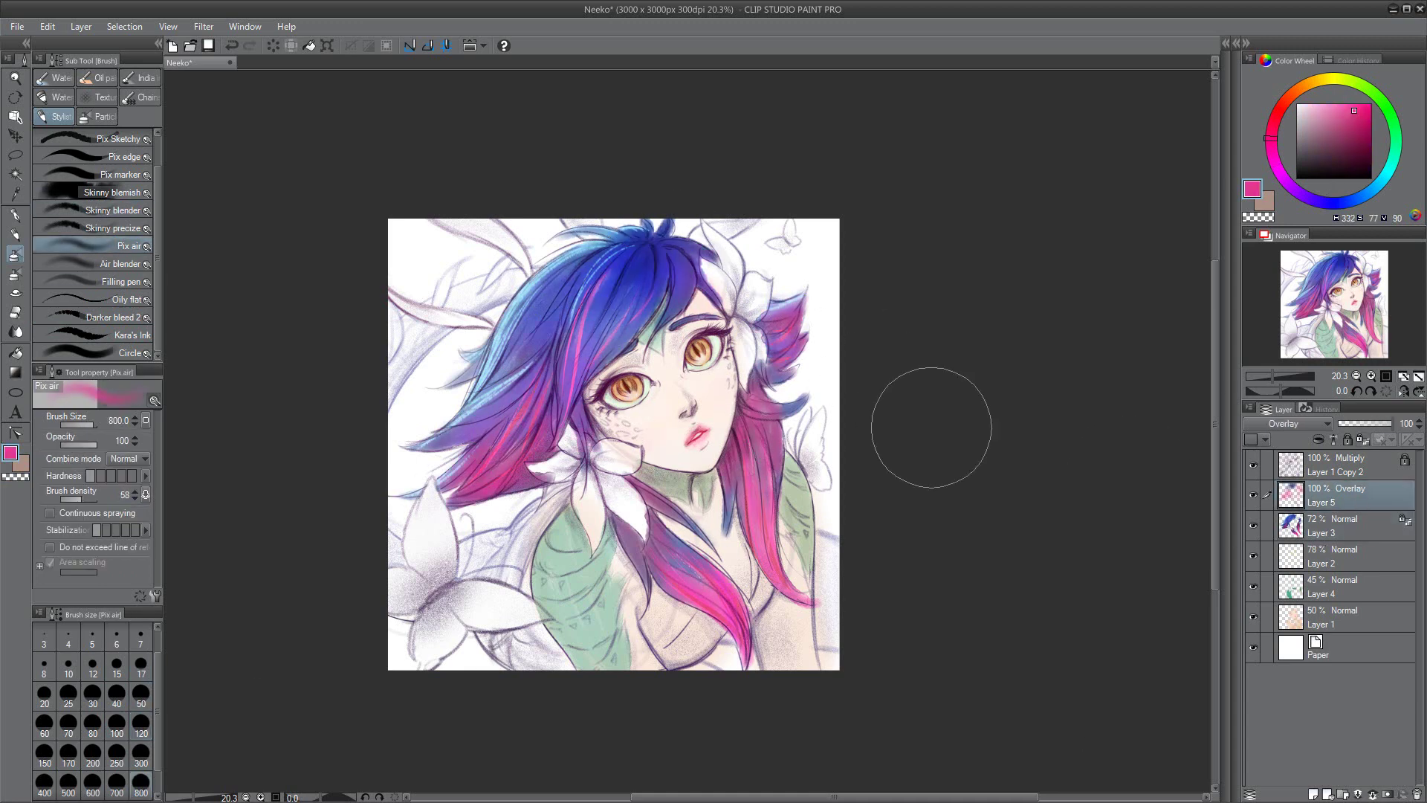
Step: Intensify the green arms and the amber irises on Layer 5 with Pix air, using size 120 for the eyes
drag(788, 483, 587, 594)
click(141, 733)
alt+click(672, 363)
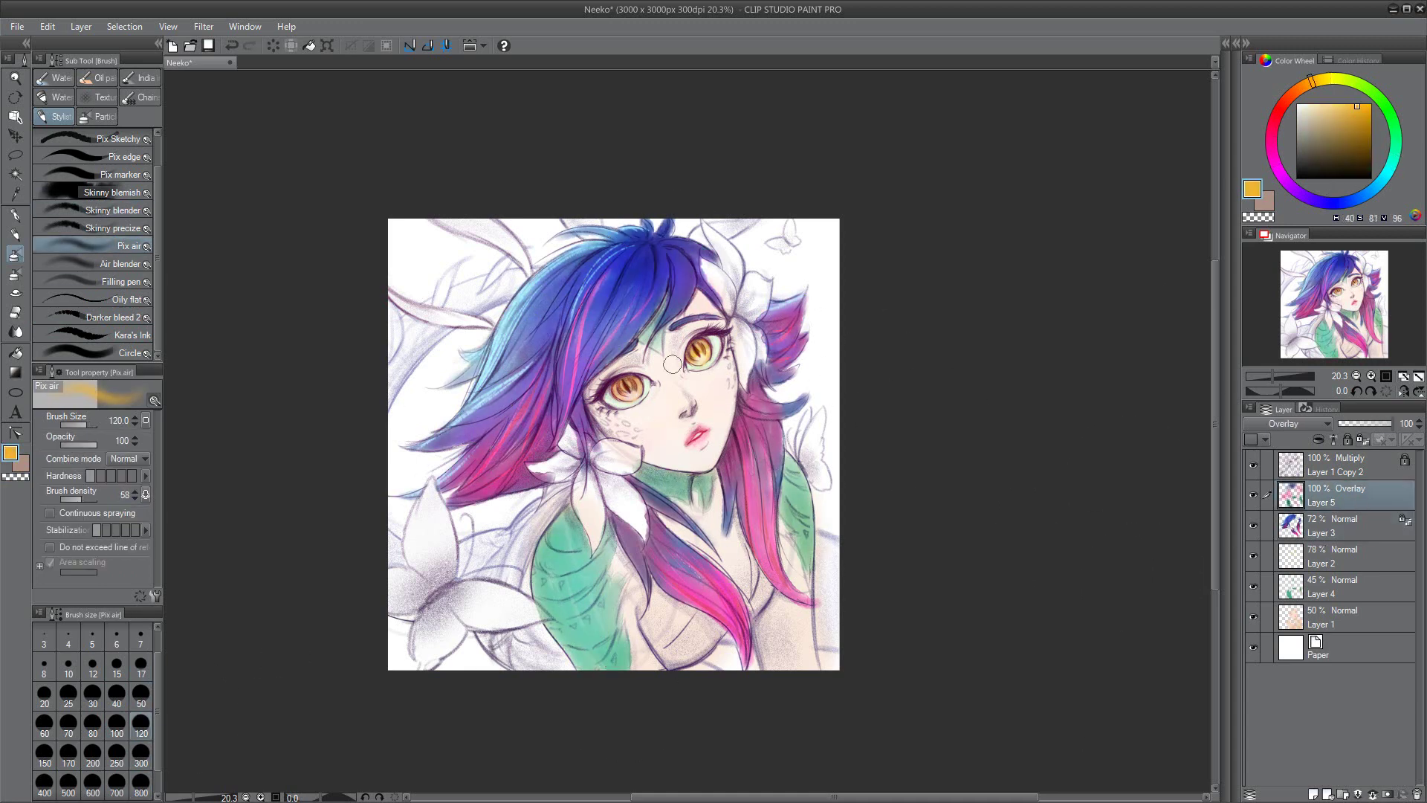
Step: Create Layer 6 above Layer 3 and paint both hair flowers hot pink with Pix Sketchy at size 120
click(1338, 525)
click(111, 138)
click(1313, 794)
alt+click(743, 349)
drag(743, 223, 714, 290)
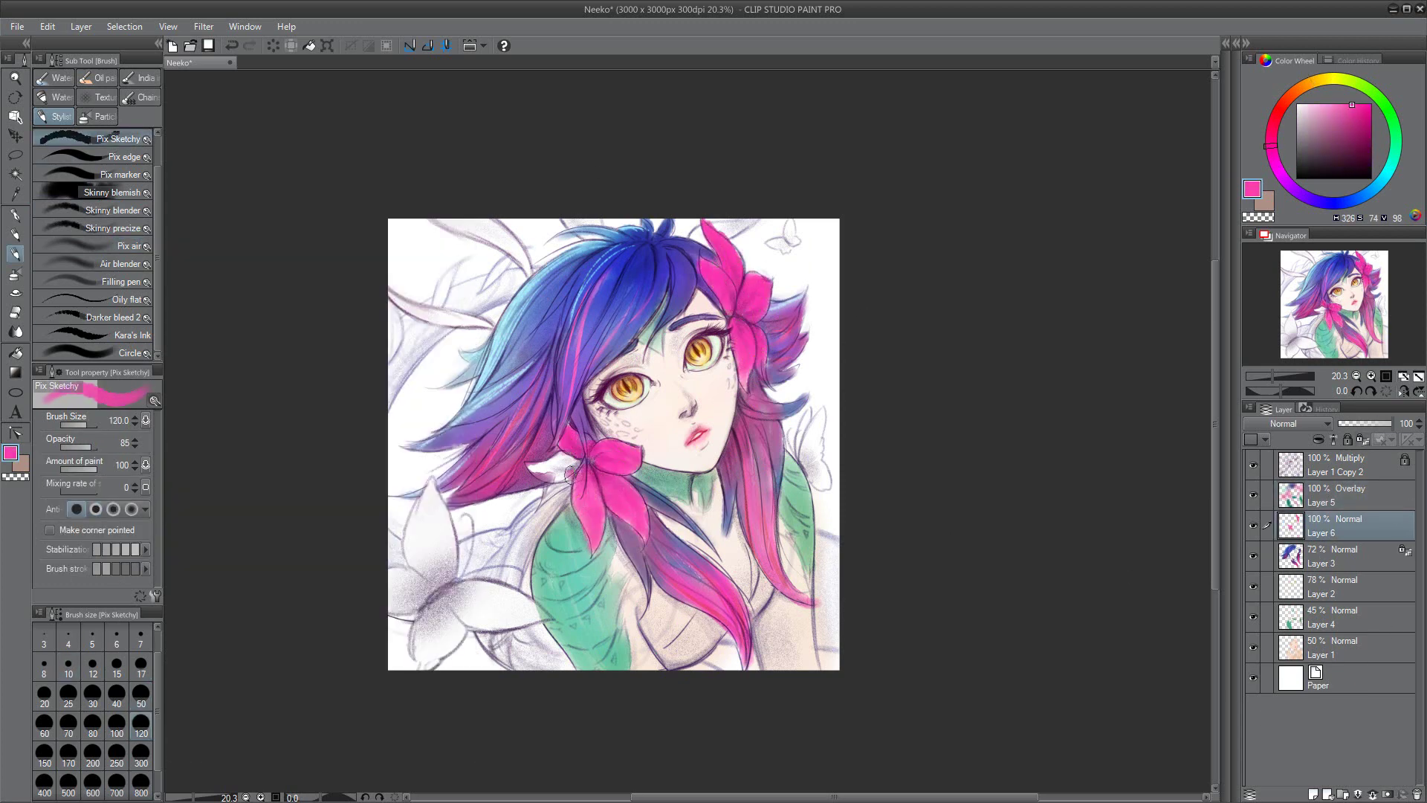
Step: Try scattering pale-blue speckles over the hair on a clipped new layer with the Darker bleed brush at size 2000, and discard that layer
click(140, 77)
click(1384, 178)
click(1318, 105)
click(1338, 556)
click(1313, 794)
drag(595, 312, 646, 555)
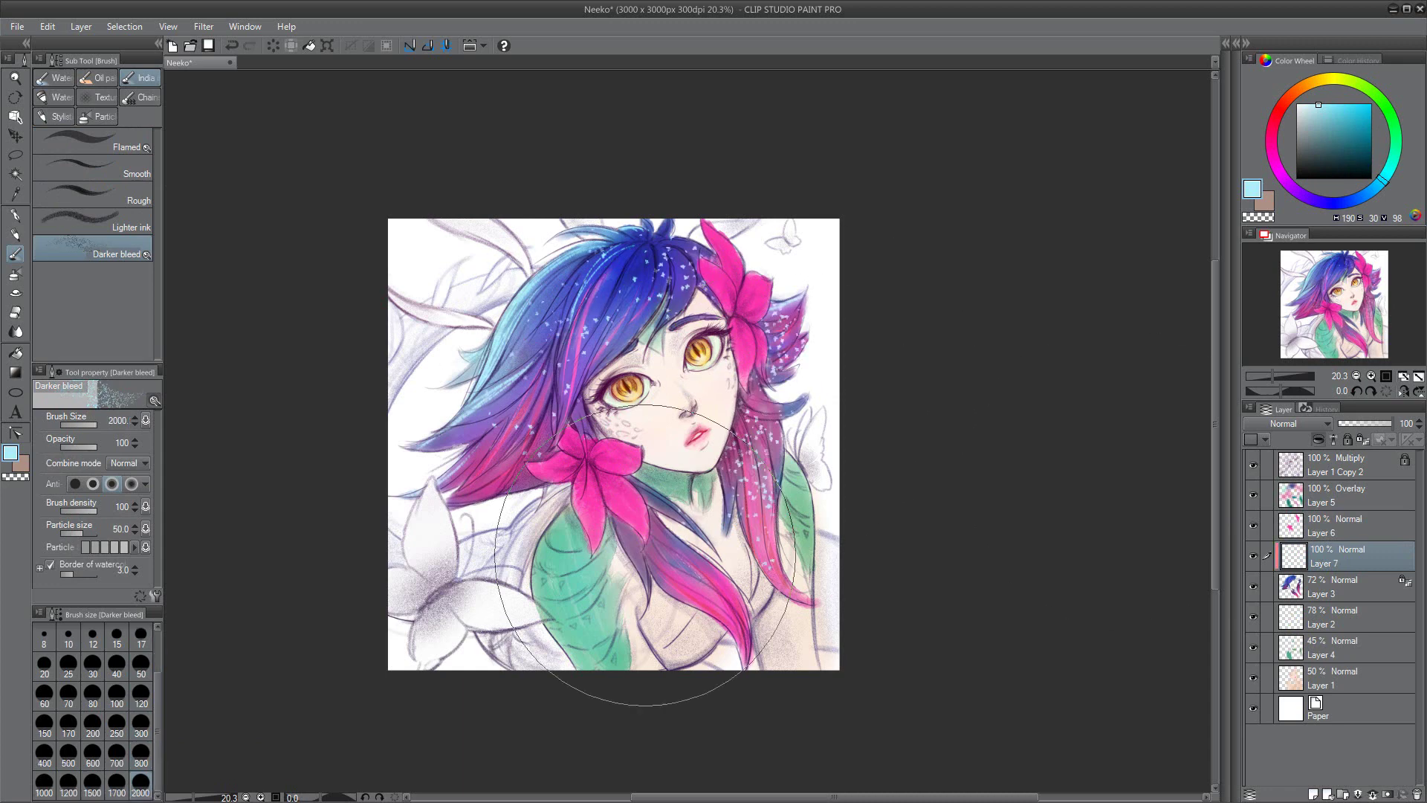
click(1417, 794)
Step: Add lighter pink and peach streaks to the flower petals on Layer 6 with Kara's Ink at size 120
click(62, 116)
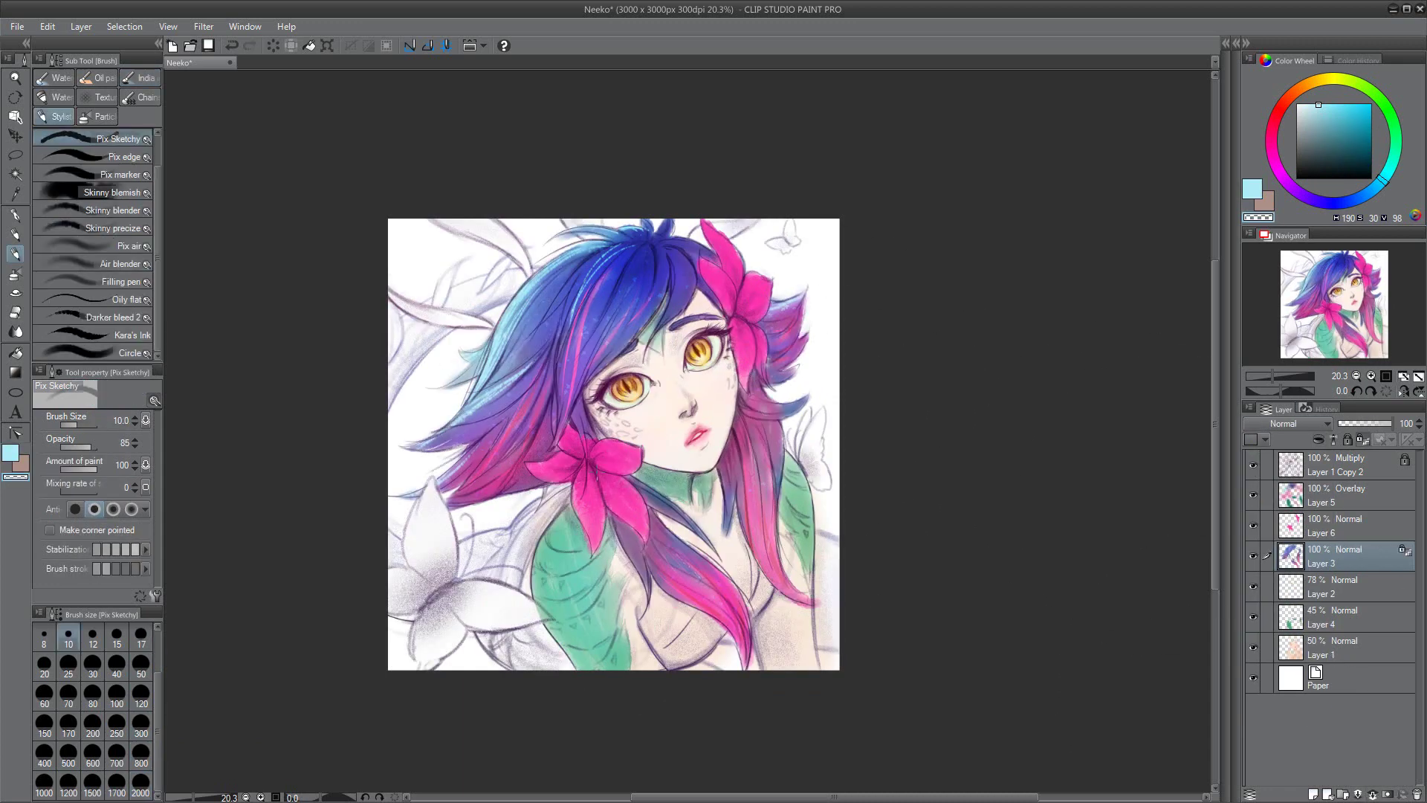
click(1338, 525)
click(112, 334)
click(1340, 104)
click(1279, 139)
alt+click(717, 431)
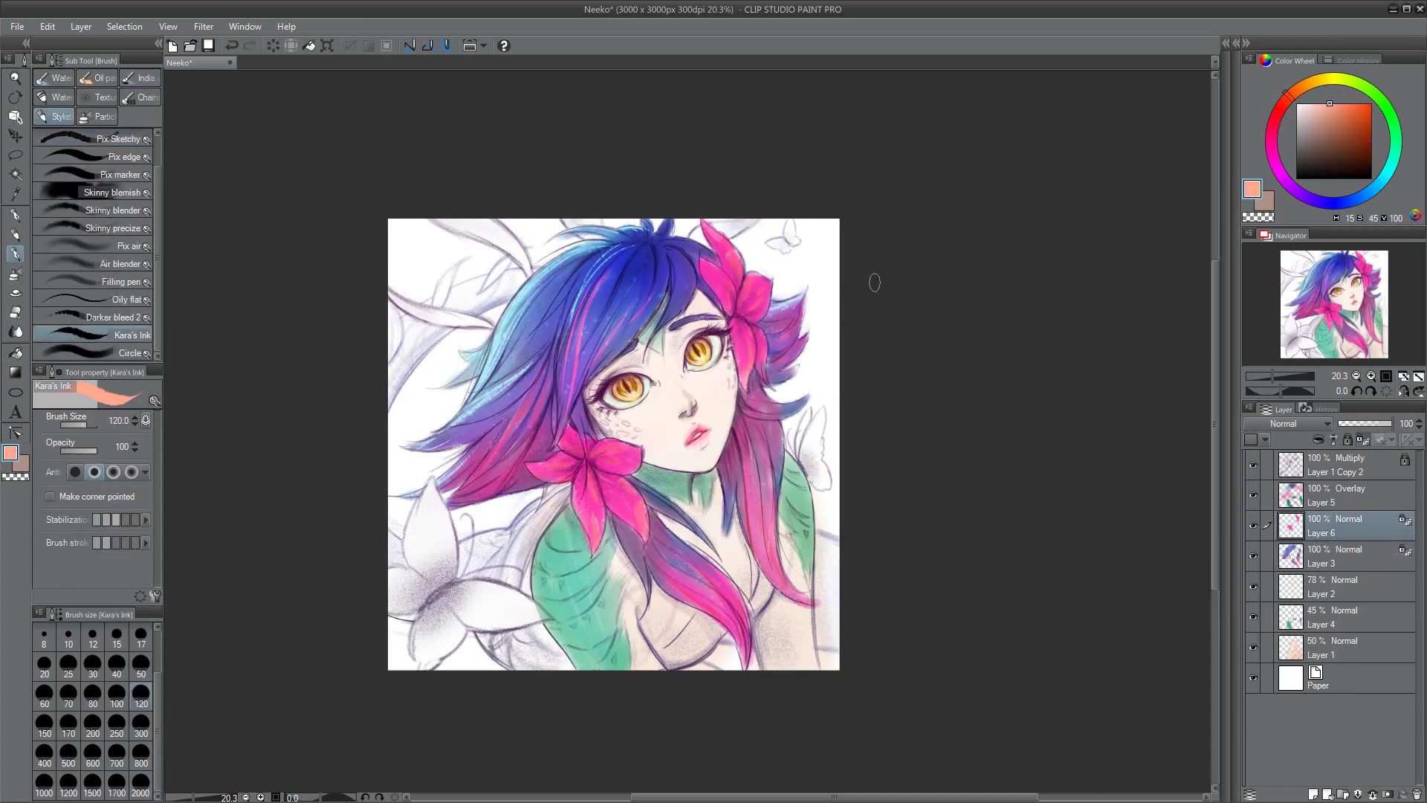
Step: Create Layer 7 and paint violet spots on the cheeks and bright green scale stripes on the arms with Kara's Ink
key(ctrl+shift+n)
click(1323, 199)
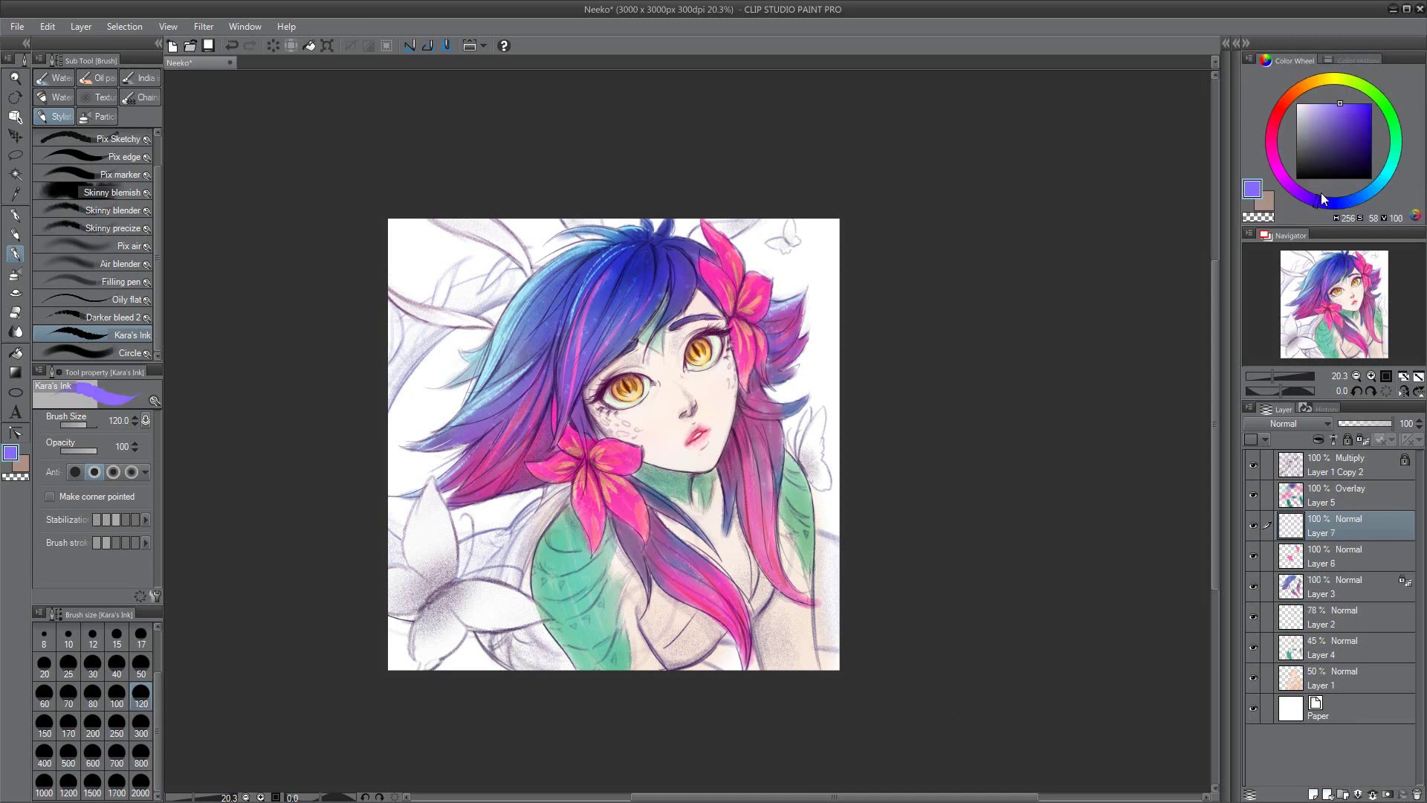
click(1393, 117)
click(1349, 104)
drag(543, 557, 573, 554)
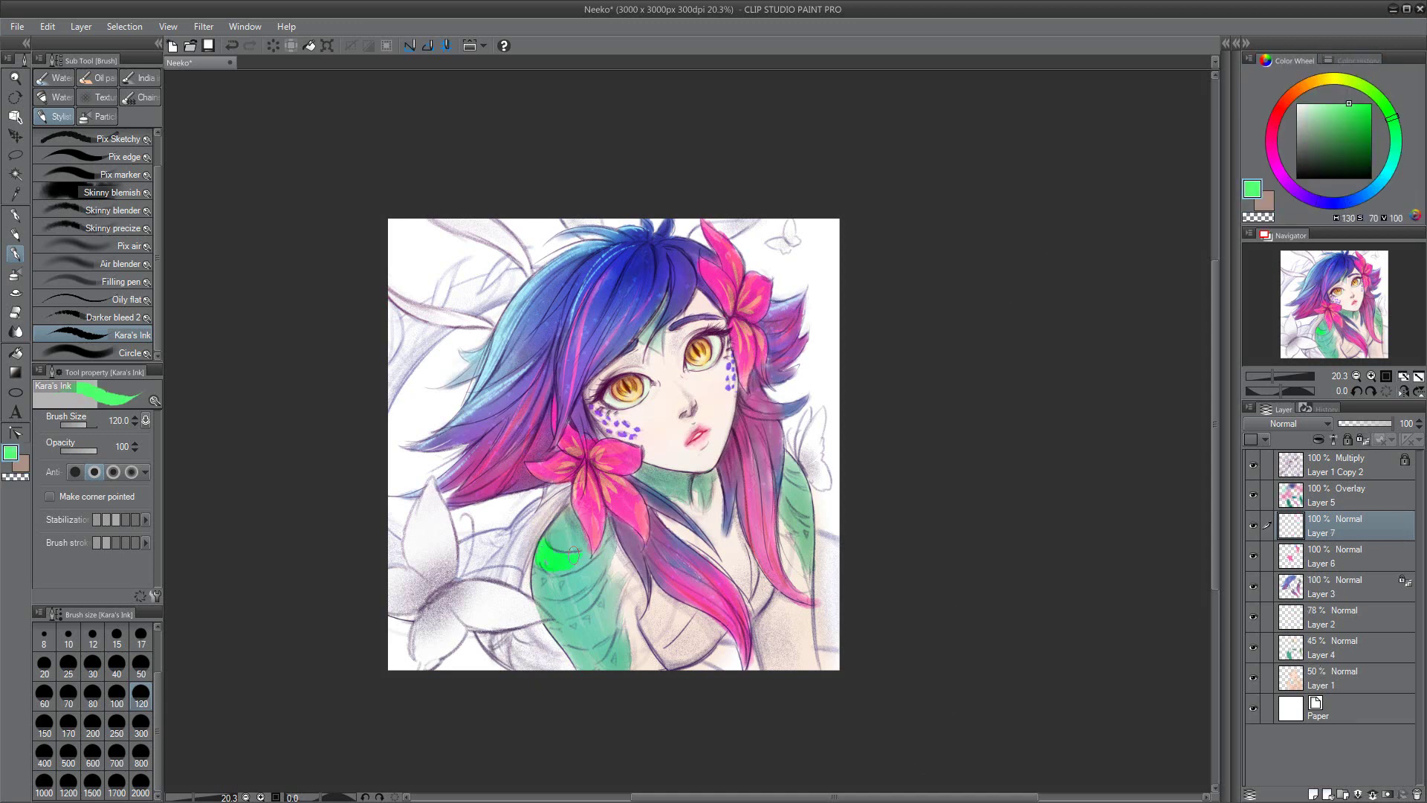
Step: Merge Layer 2 and Layer 4 down into Layer 1
click(1338, 617)
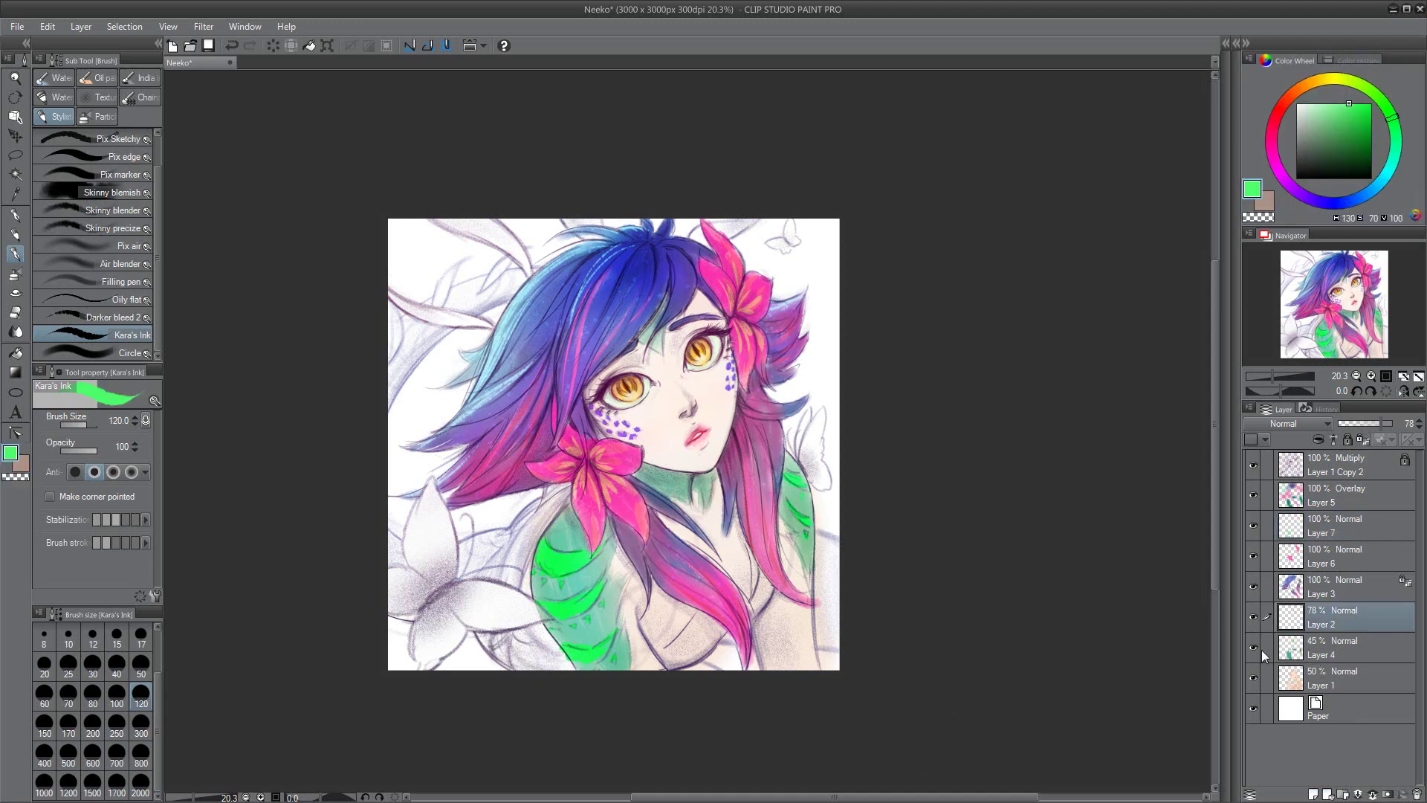
key(ctrl+e)
key(ctrl+e)
Step: Tint the cheek spots light blue on Layer 7 and airbrush a pink blush onto the face with Pix air
click(1338, 525)
click(130, 245)
click(1334, 105)
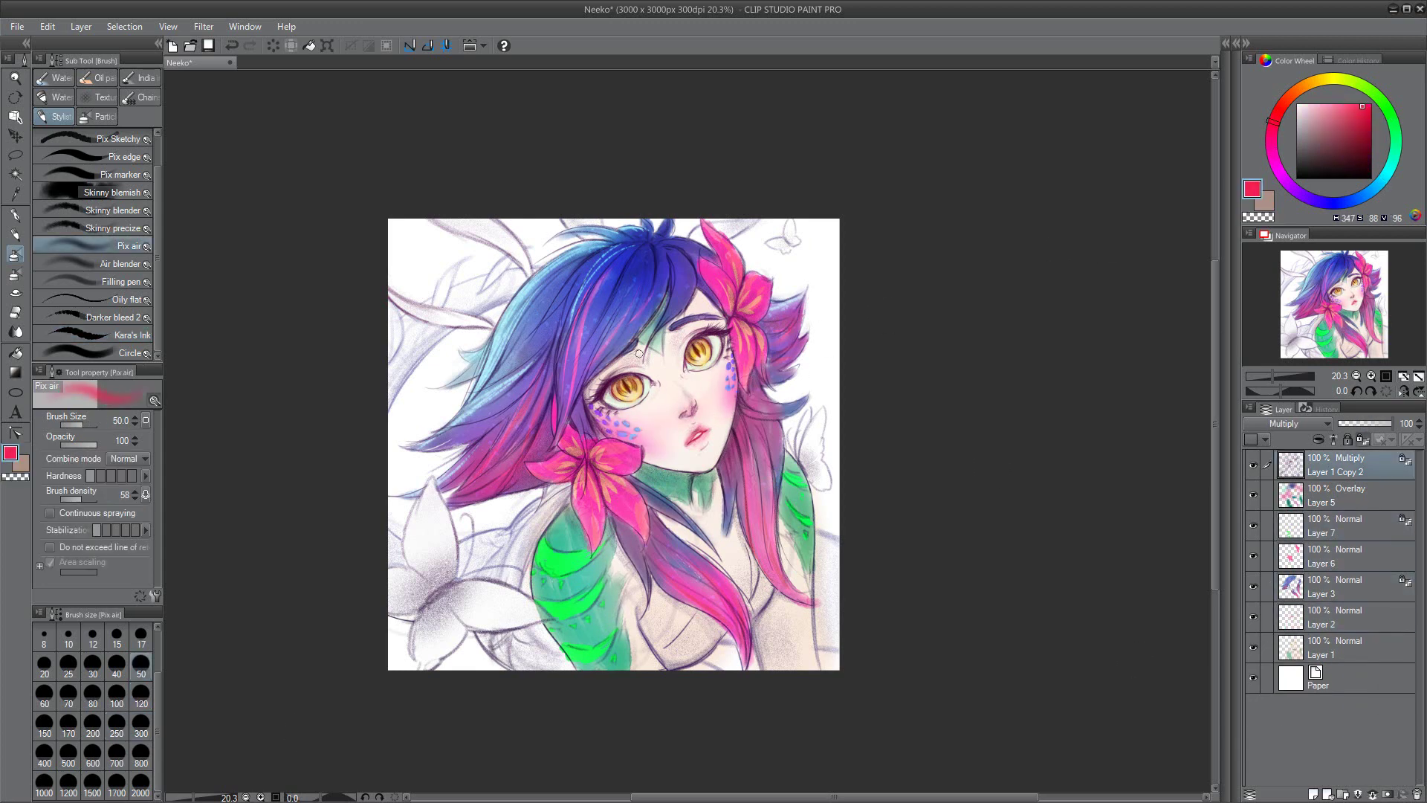
Step: Touch up the markings on Layer 7 with light green using Pix Sketchy at size 50
click(1338, 524)
click(119, 139)
click(1395, 127)
click(1334, 104)
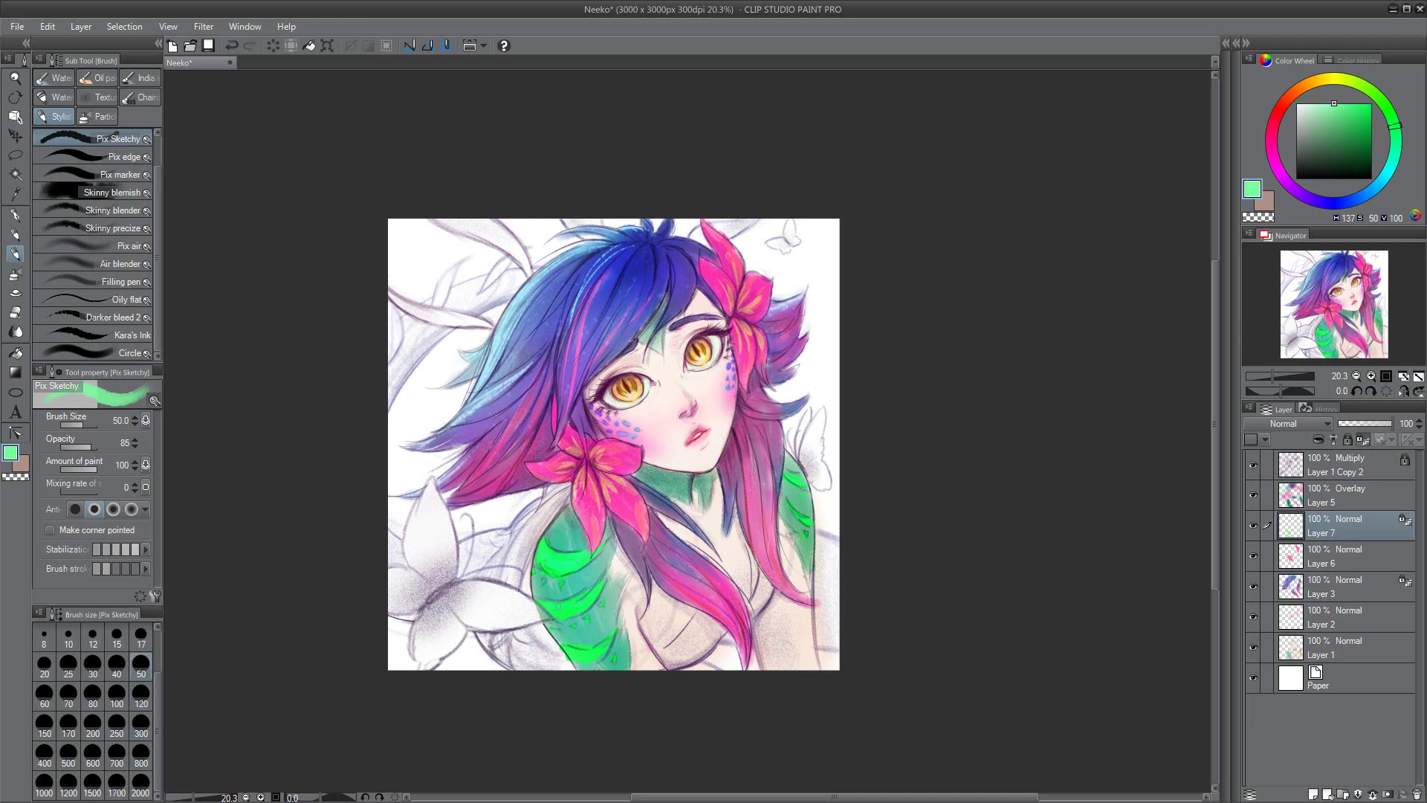
Step: Airbrush cyan shading over the forehead and body with Pix air, and merge Layer 2 into Layer 1
click(1338, 617)
key(b)
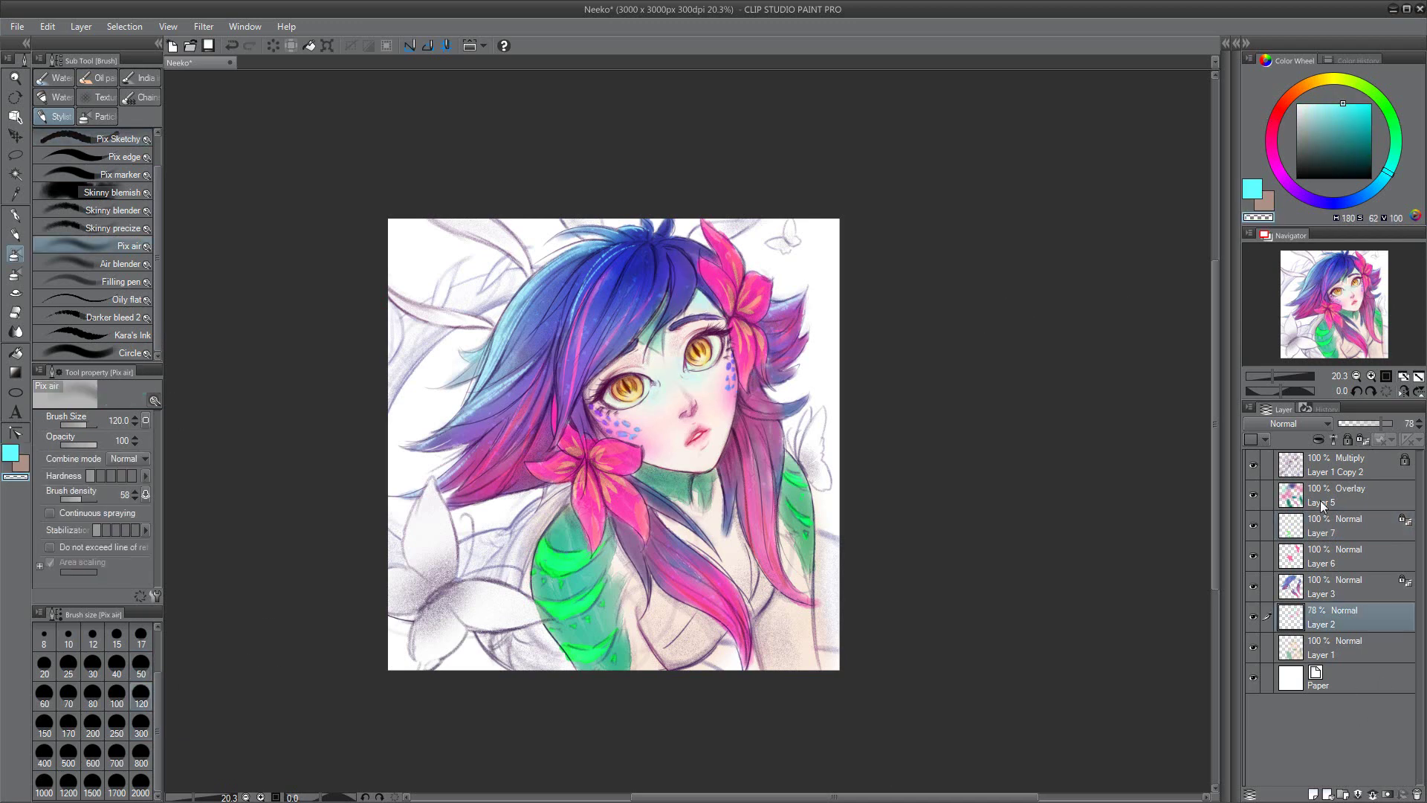
key(c)
click(1253, 556)
click(1254, 556)
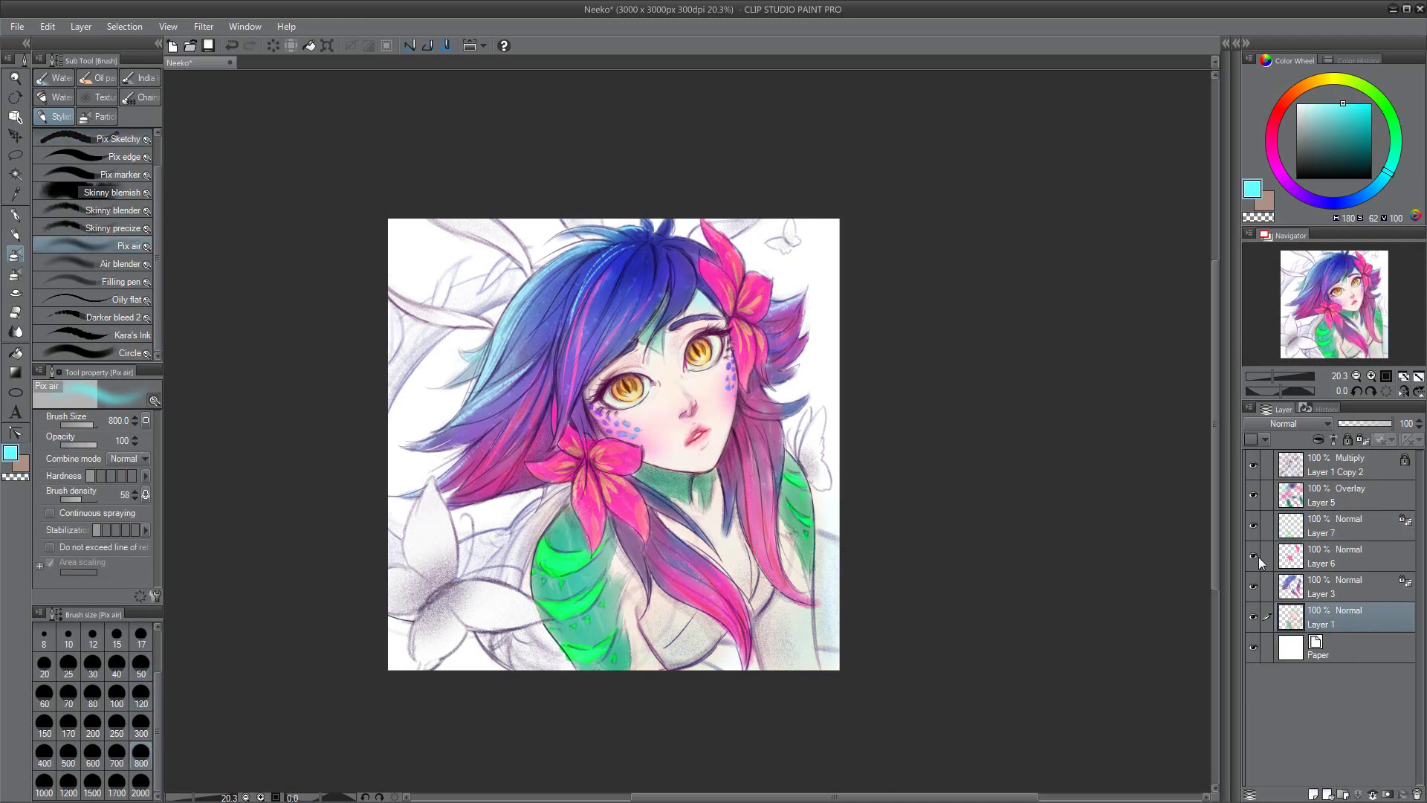
Step: Paint the curved stems behind the head dark purple on a new layer above Layer 1 with Pix Sketchy at size 120
click(119, 138)
click(1273, 165)
click(1351, 138)
drag(438, 267, 527, 223)
drag(714, 238, 754, 221)
drag(389, 284, 494, 327)
Step: Deepen the locks with purple strokes beneath the hair on Layer 2 using Pix Sketchy, and select the flower layer, Layer 6
drag(602, 253, 491, 468)
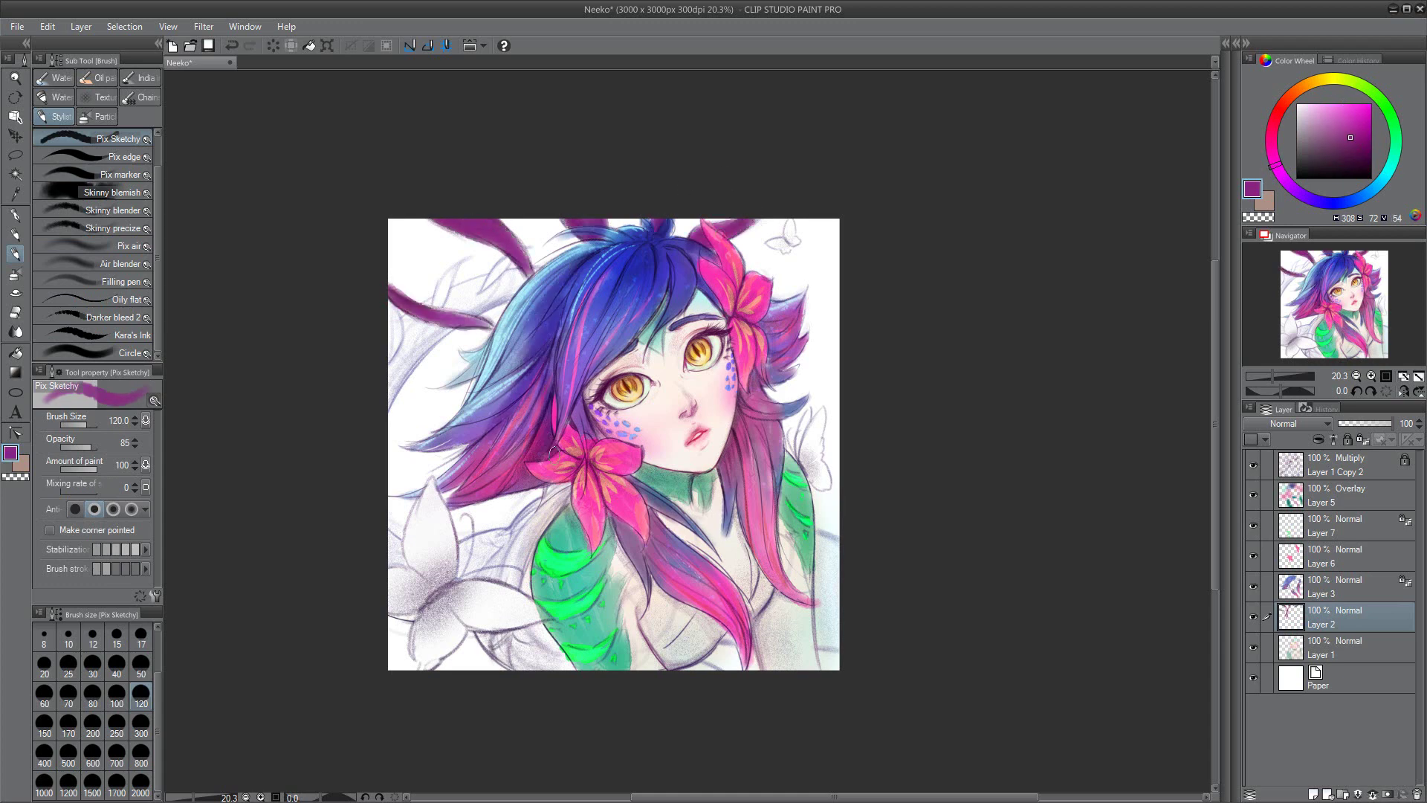
drag(691, 236, 595, 320)
drag(773, 401, 725, 517)
drag(736, 512, 613, 594)
drag(588, 394, 577, 402)
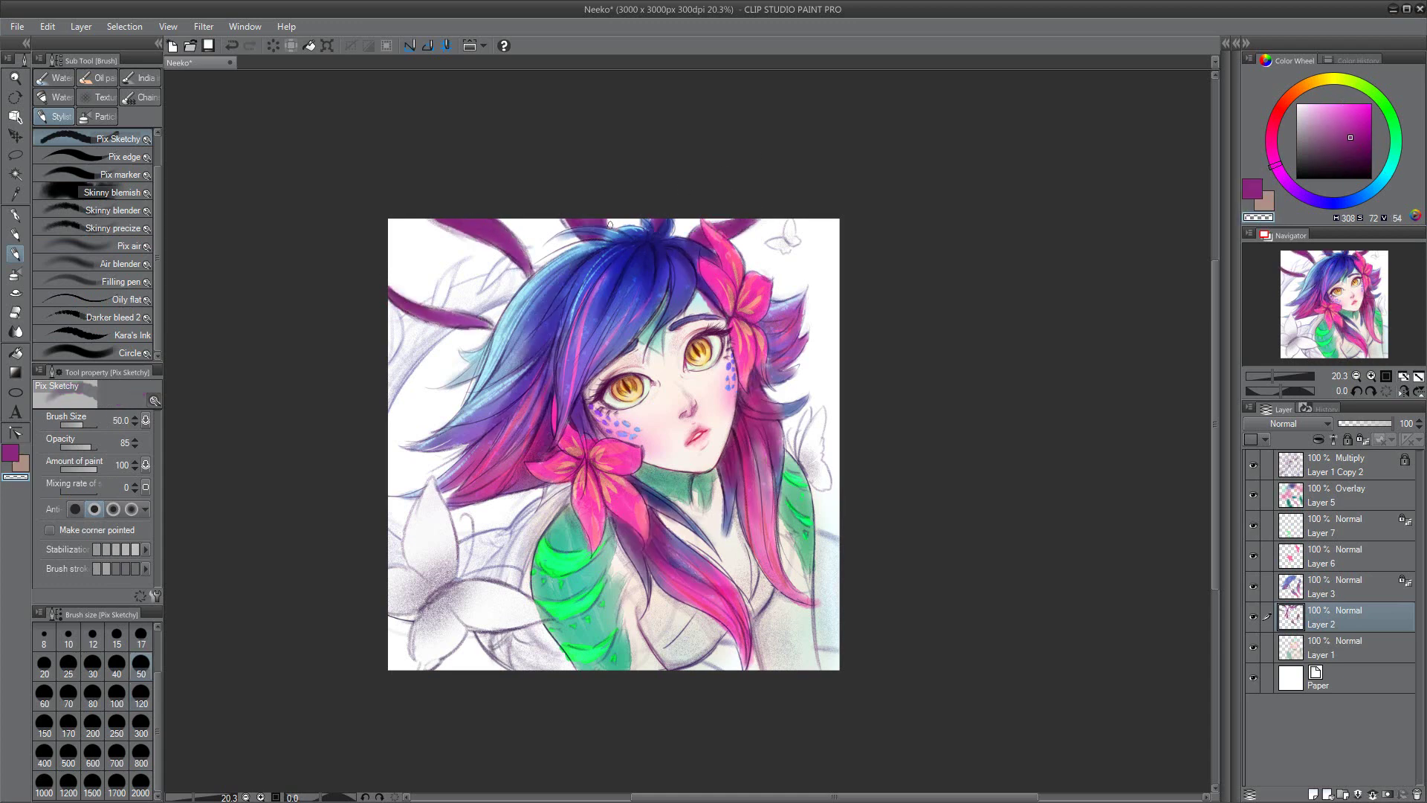
ctrl+shift+click(645, 501)
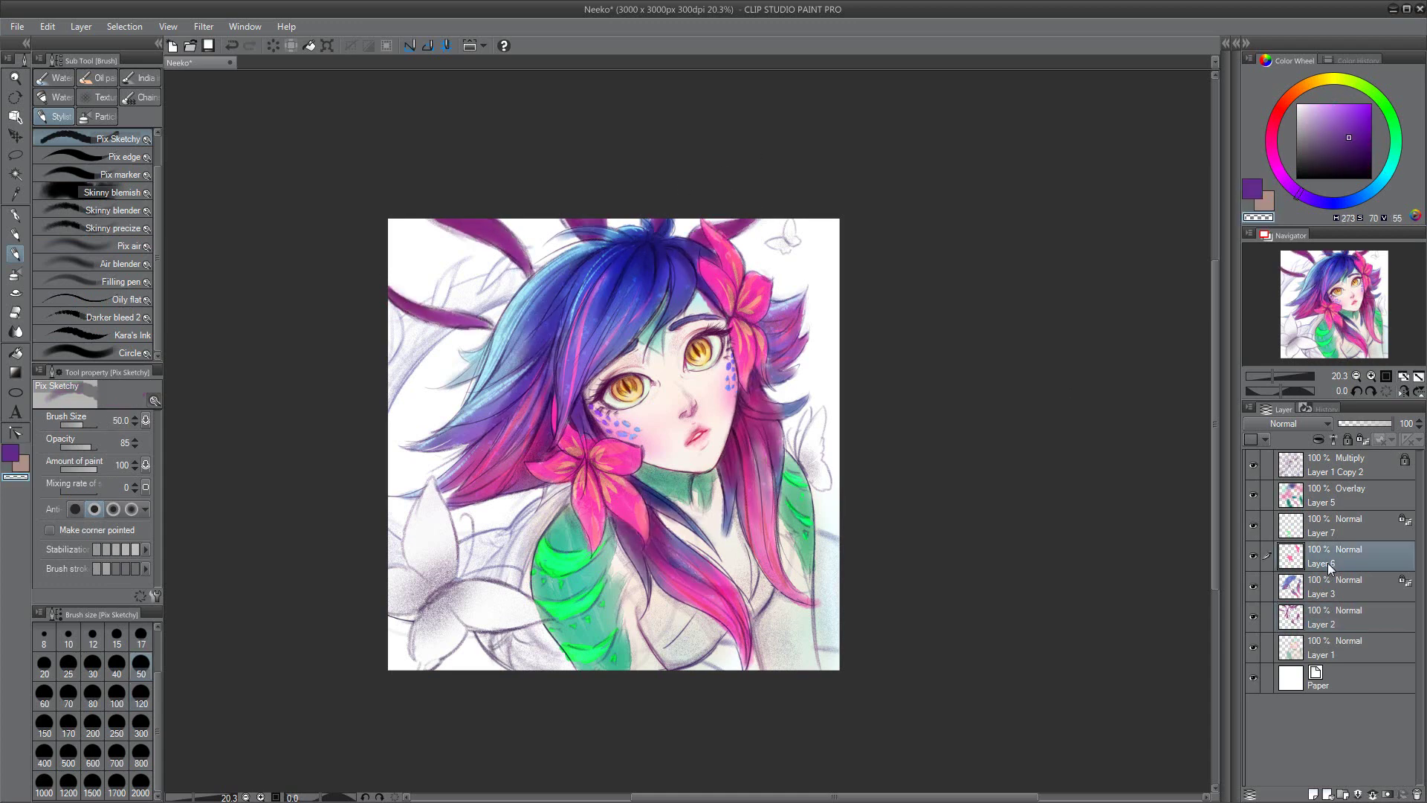
Step: Airbrush cyan over the hair on Layer 3 with Pix air at size 300, and add pink to the stems on Layer 2 at 90% opacity
ctrl+shift+click(651, 250)
alt+click(650, 250)
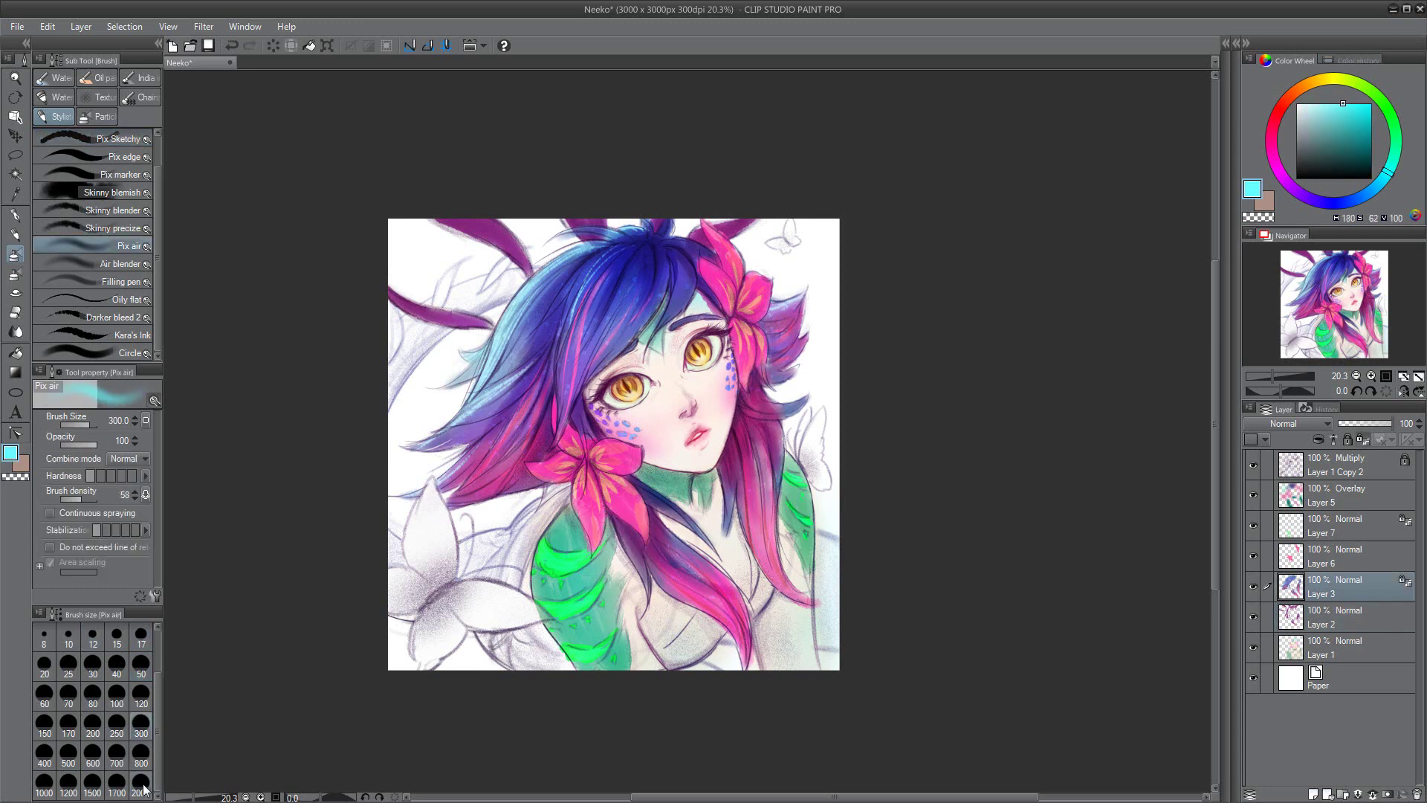
alt+click(484, 232)
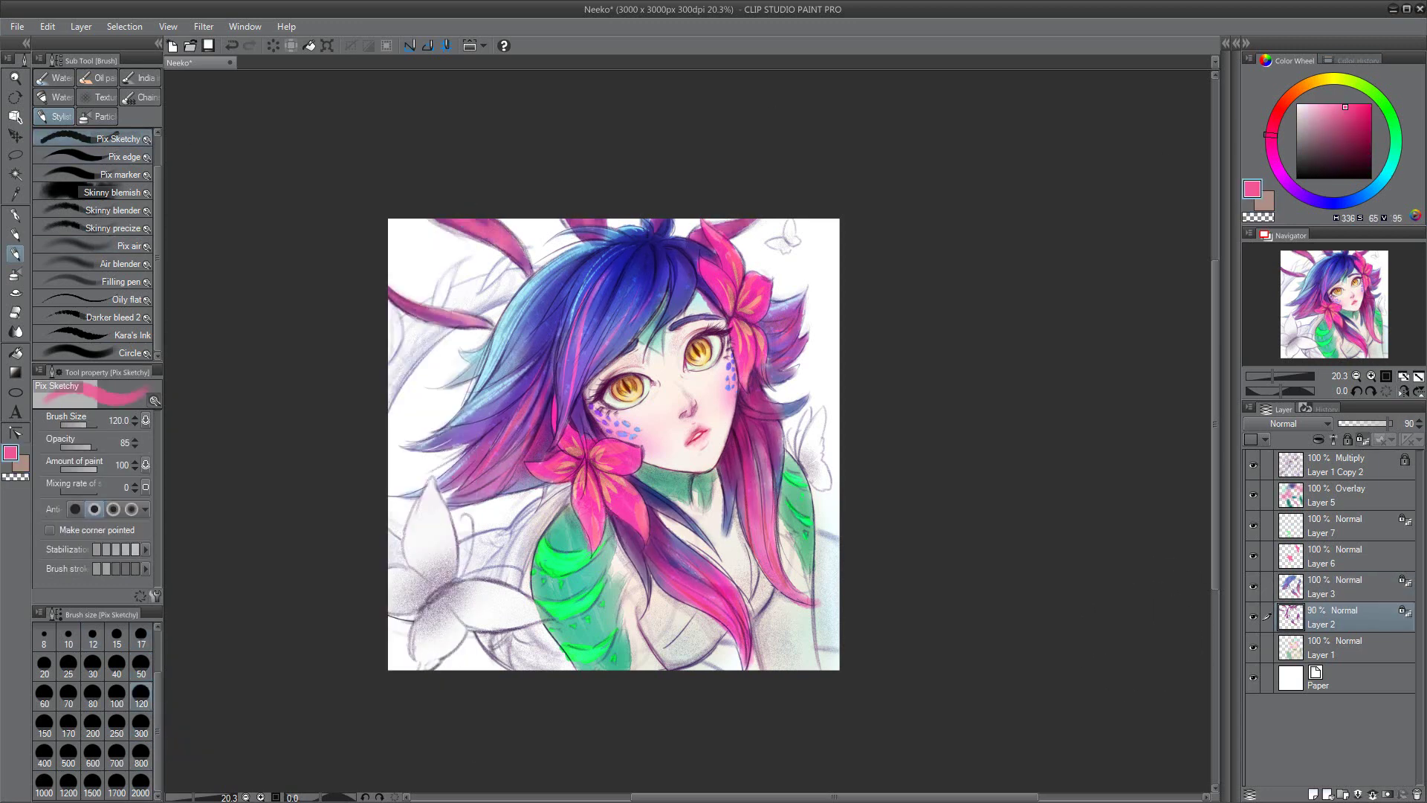
Step: Paint the character's top reddish brown on a new layer above Layer 1 with Pix Sketchy at size 120
key(ctrl+shift+n)
mouse_move(663, 668)
mouse_down()
mouse_move(724, 613)
mouse_move(751, 550)
mouse_up()
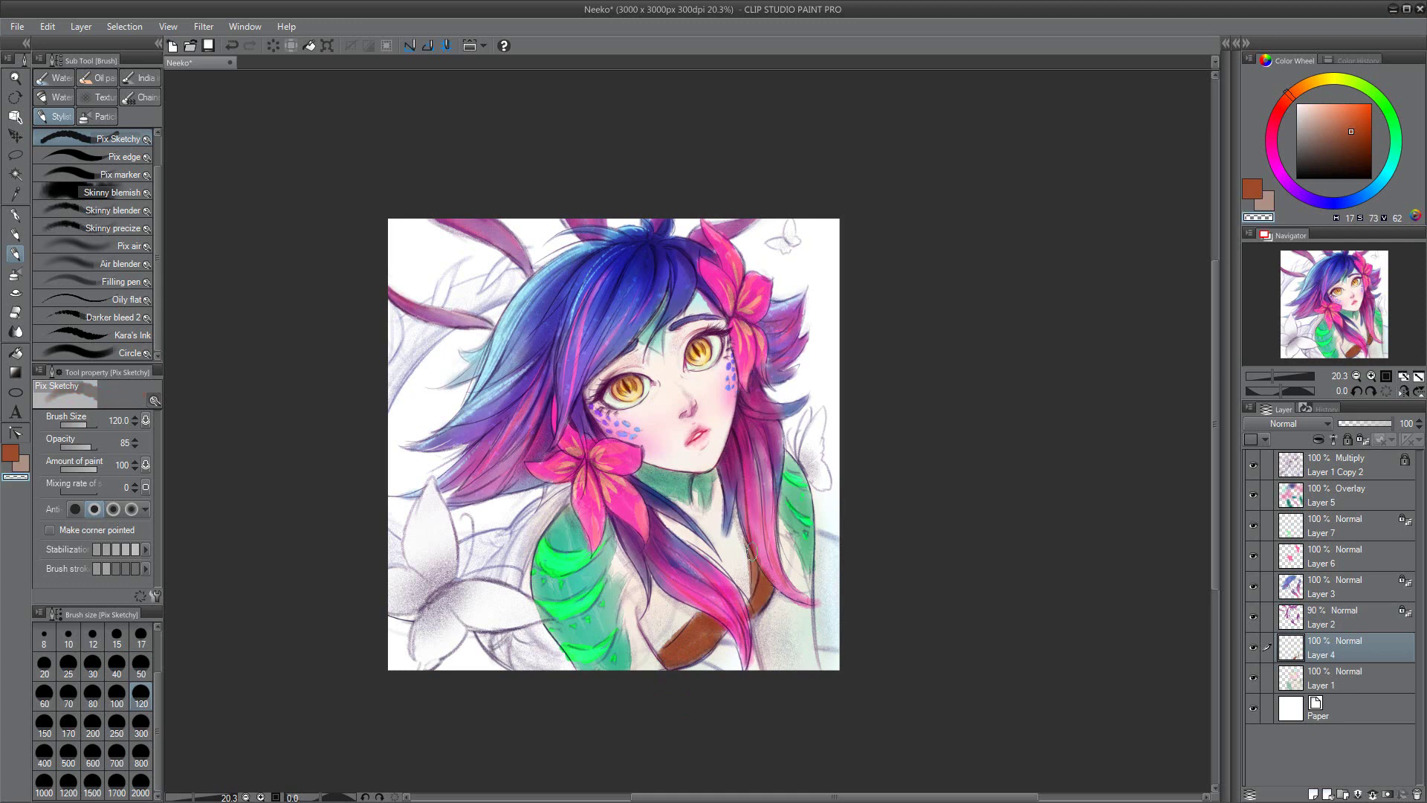
Step: Paint the background leaves green with pink accents on a new layer beneath Layer 1, using Pix Sketchy, and set that layer's opacity to 84%
click(141, 665)
key(ctrl+shift+n)
drag(520, 275, 405, 379)
drag(394, 547, 416, 580)
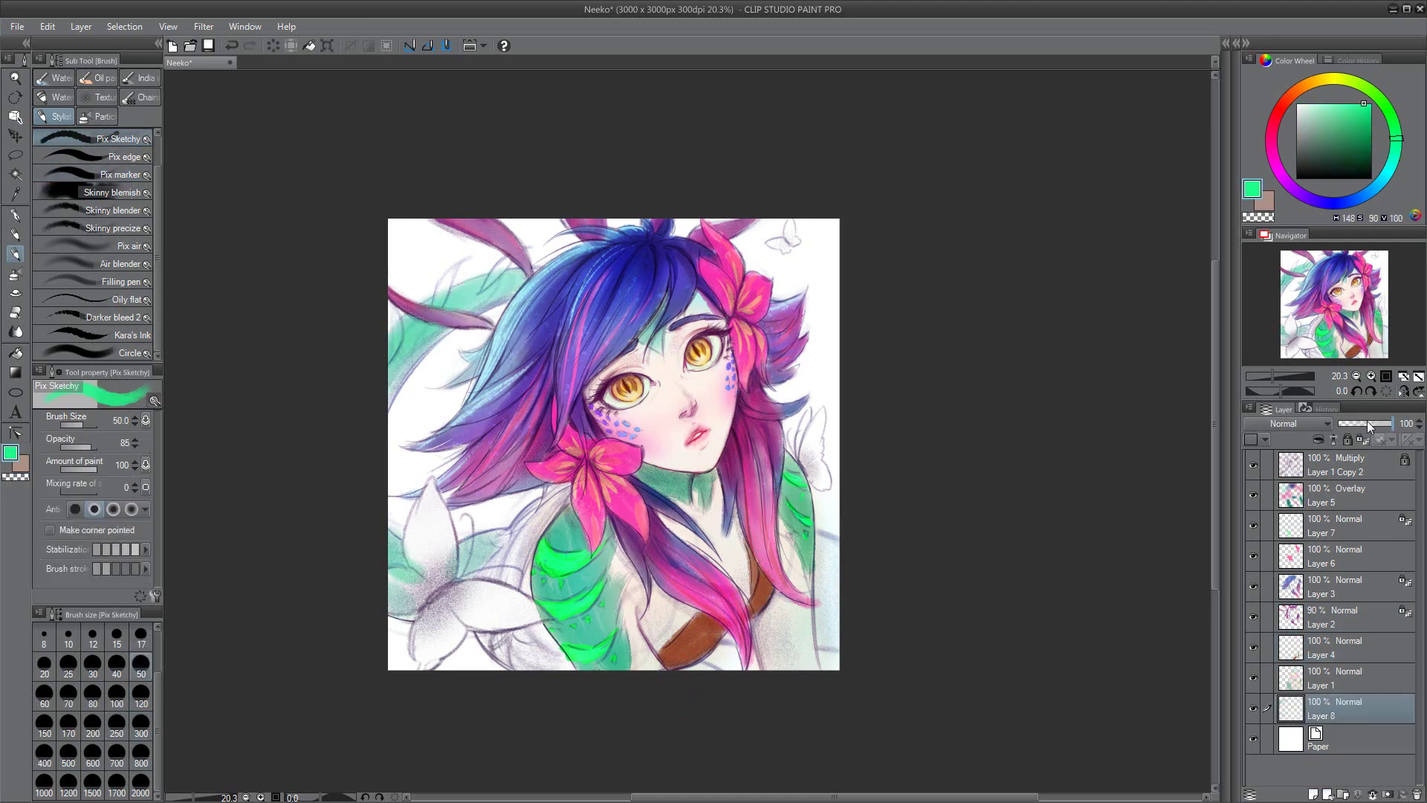
alt+click(517, 253)
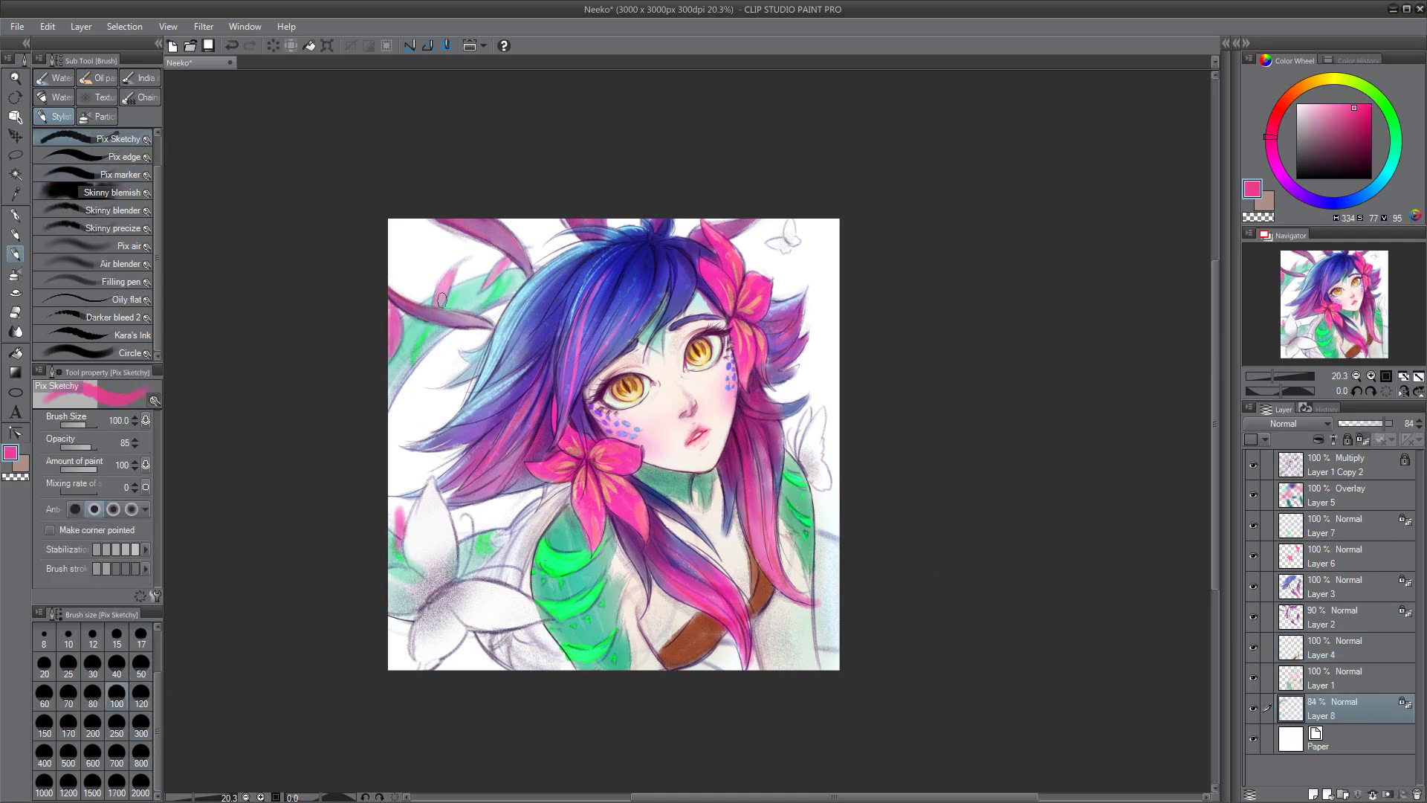
Step: Paint the garment behind the green arm brown on Layer 4 with Pix Sketchy at size 100, and set the layer's opacity to 65%
click(1330, 647)
click(1358, 60)
click(1249, 73)
drag(569, 496, 529, 544)
drag(1412, 423, 1379, 423)
click(1294, 60)
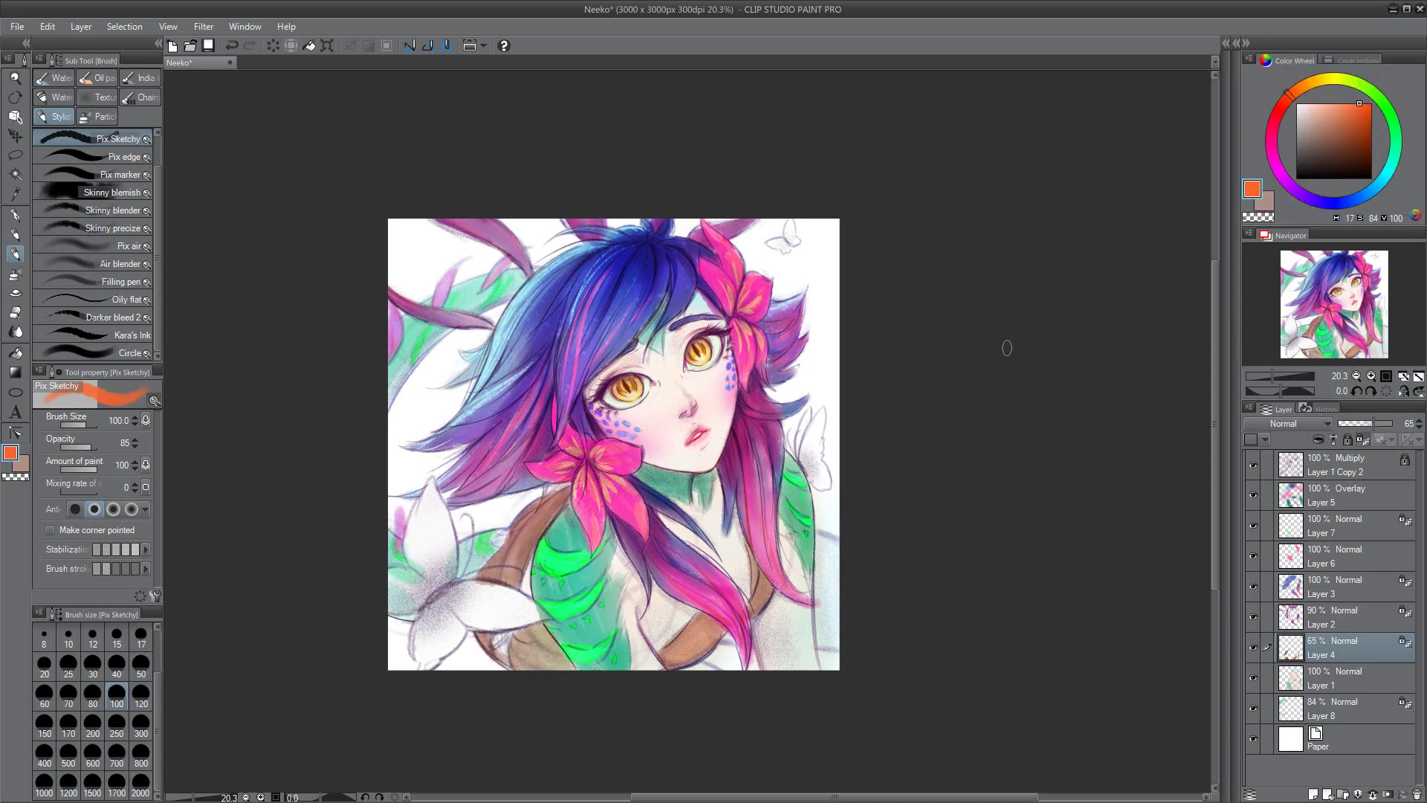
Step: Tint the brown garment orange, and select the Overlay layer, Layer 5, for cyan airbrushing with Pix air at size 300
click(1358, 60)
click(119, 246)
click(1330, 495)
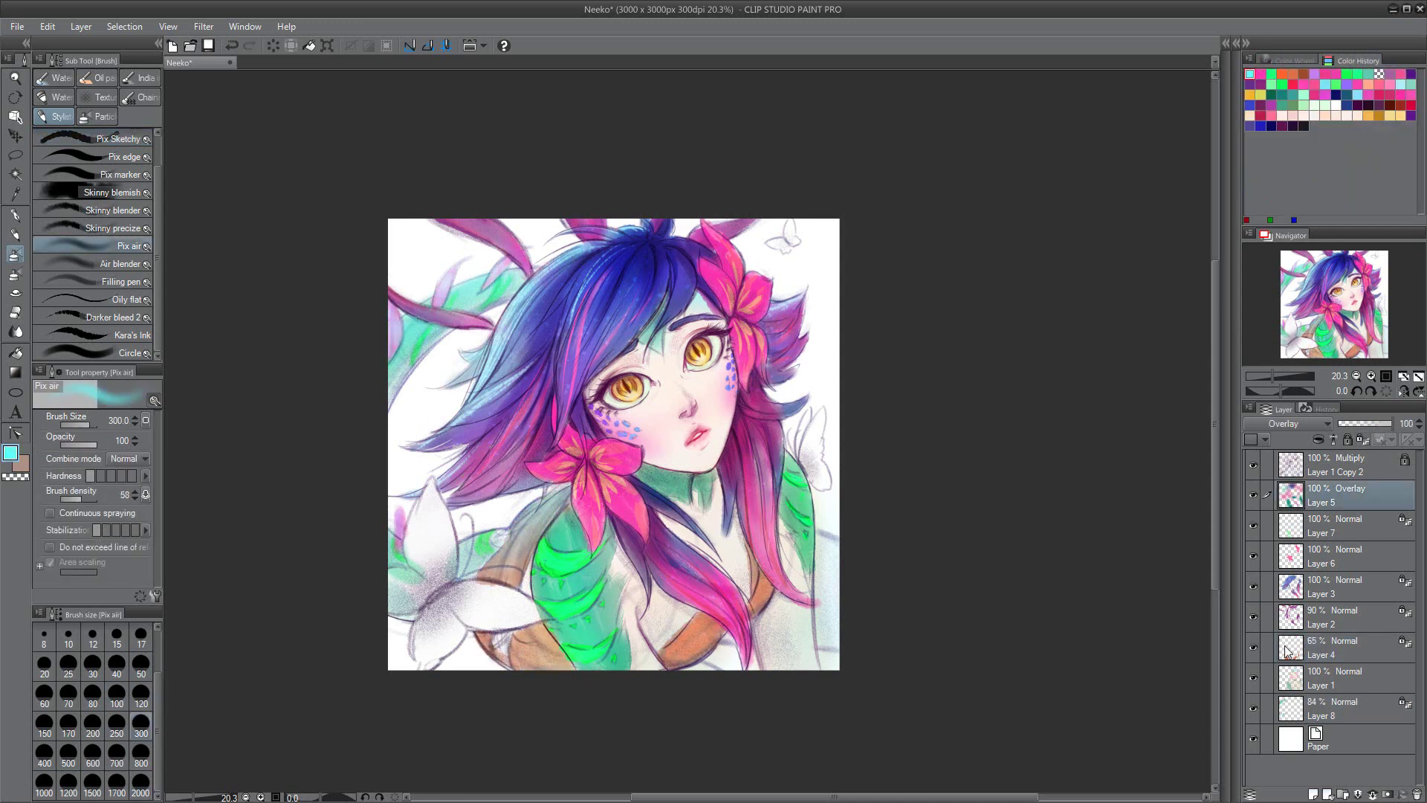
click(119, 263)
Step: Airbrush pink shading over the body on a new layer above Layer 1 with Pix air at size 800, and set the line art's blending mode to Normal
click(1330, 678)
click(1313, 794)
click(141, 665)
click(1294, 60)
click(1358, 60)
click(119, 245)
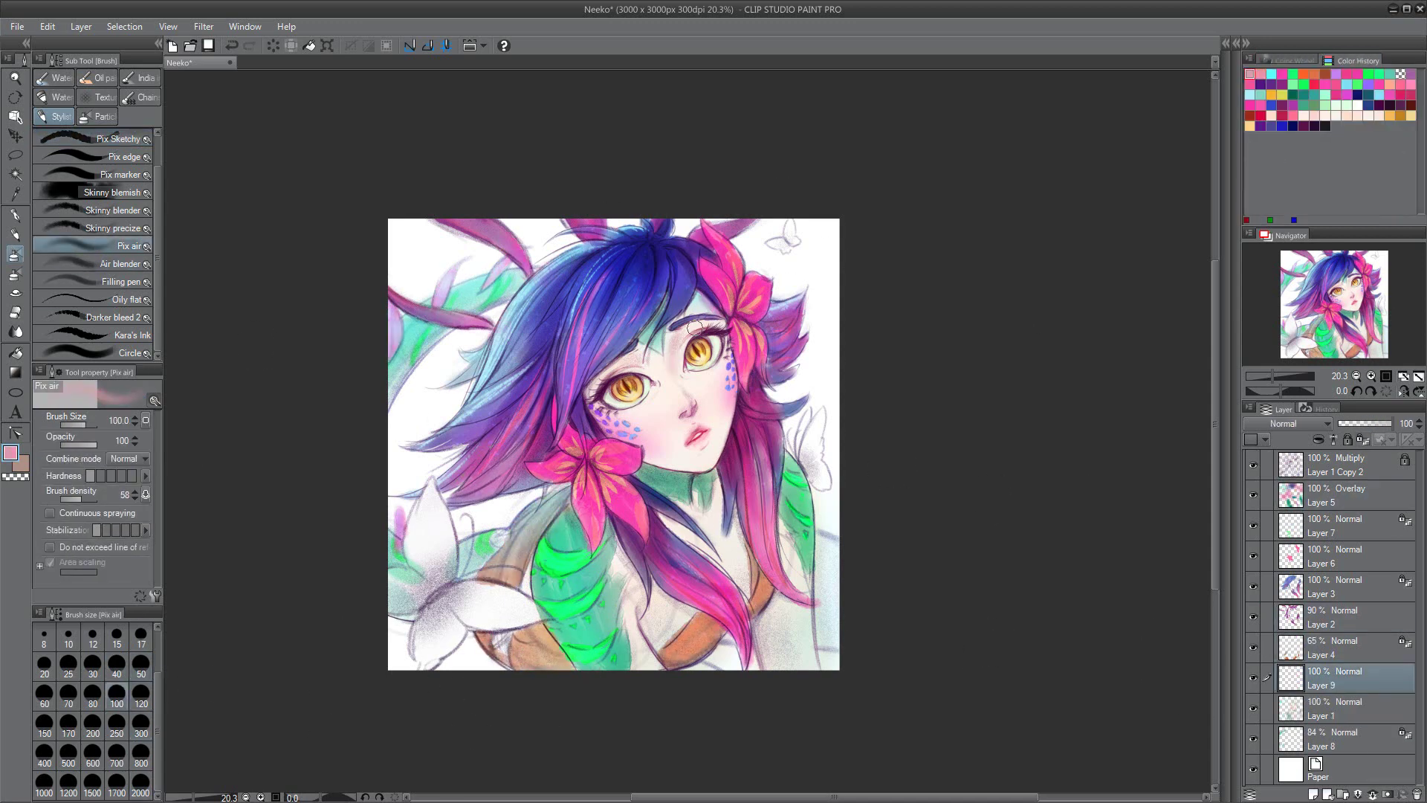
click(1311, 57)
click(141, 757)
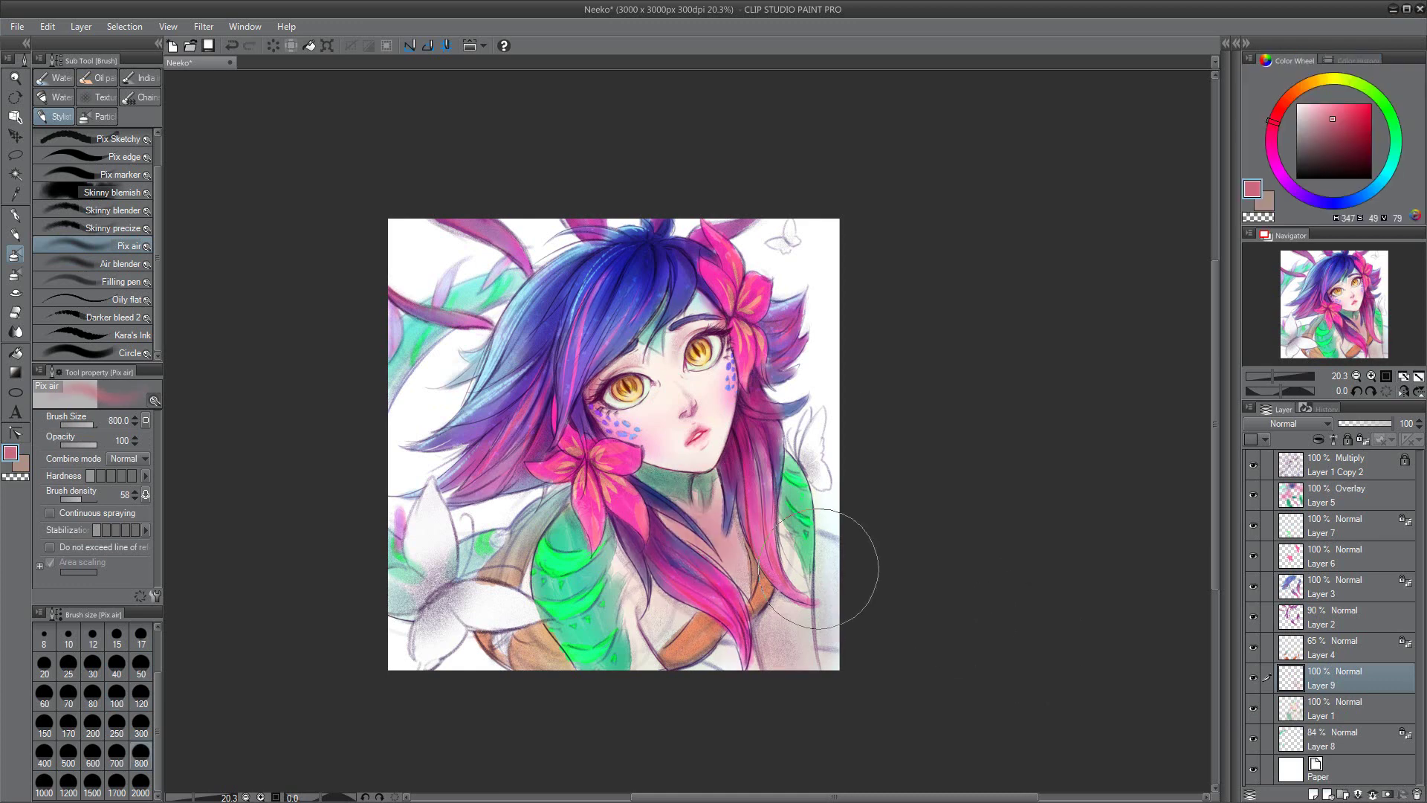
click(1332, 106)
click(1297, 466)
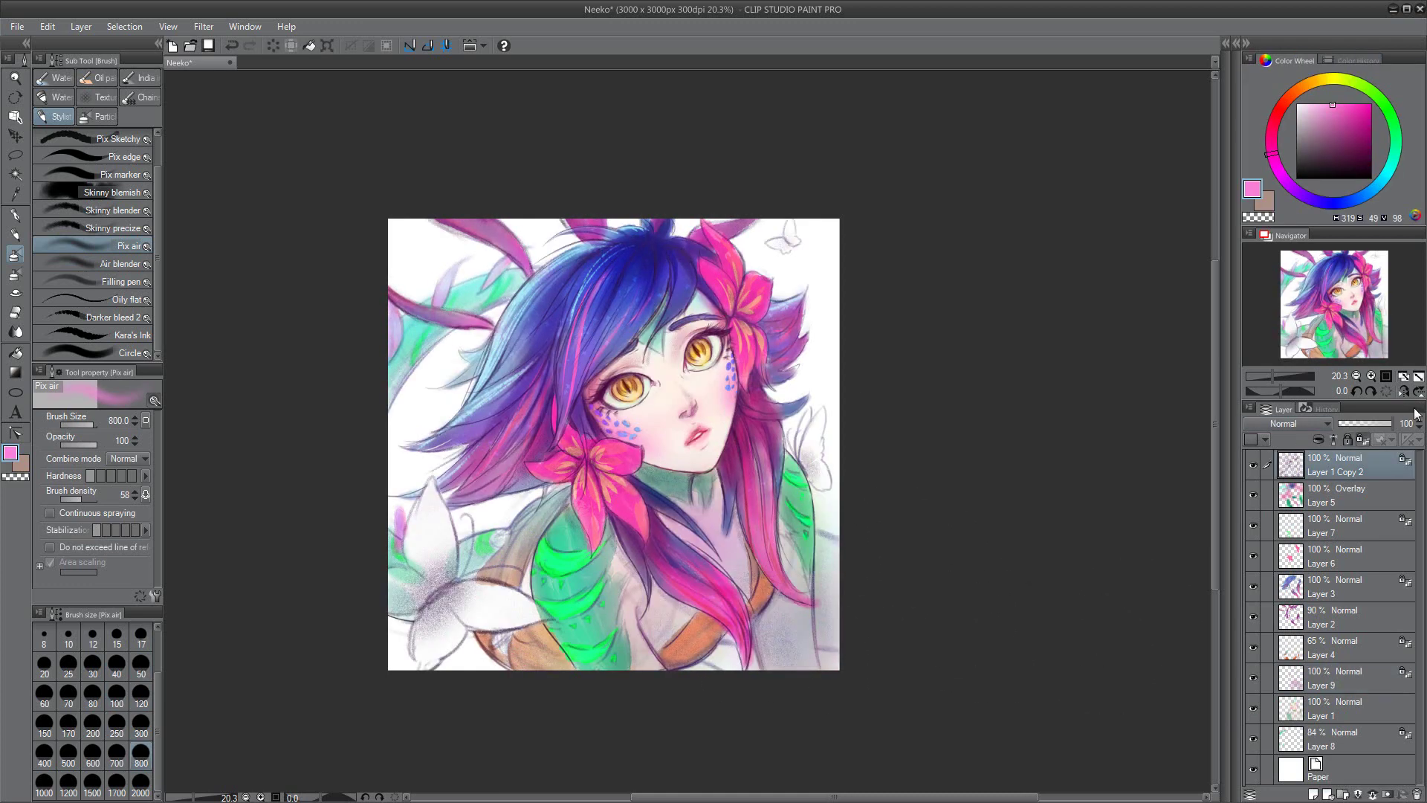
Step: Paint the large foreground butterfly pink on a new layer beneath the Overlay layer, Layer 5
click(1313, 794)
click(141, 634)
mouse_move(446, 483)
mouse_down()
mouse_move(417, 579)
mouse_move(446, 662)
mouse_move(536, 610)
mouse_up()
Step: Shade Layer 4 purple with Pix air at size 120, and tint around the eyes pink and purple at size 50 on a new layer beneath it
click(1331, 678)
click(140, 703)
alt+click(779, 621)
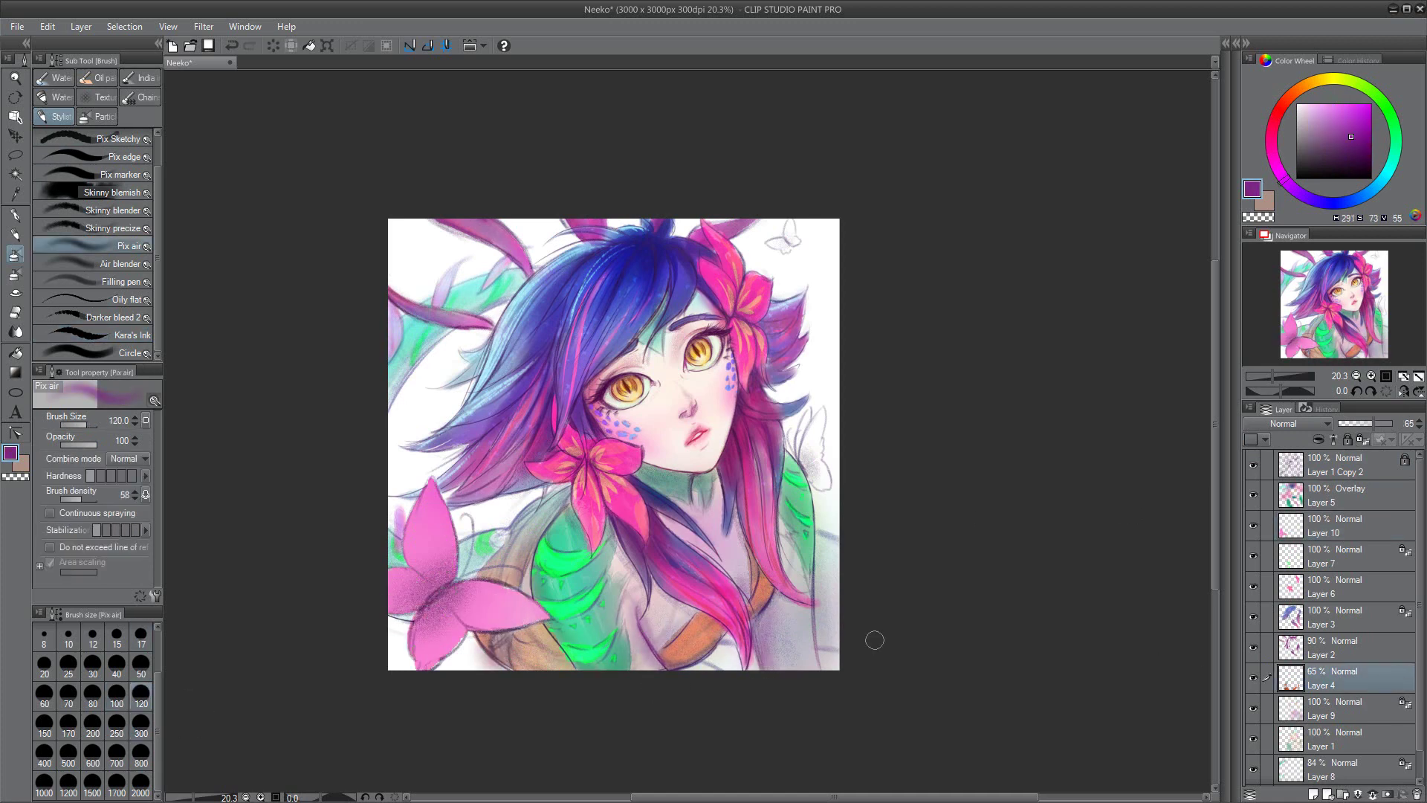
click(1313, 794)
click(119, 139)
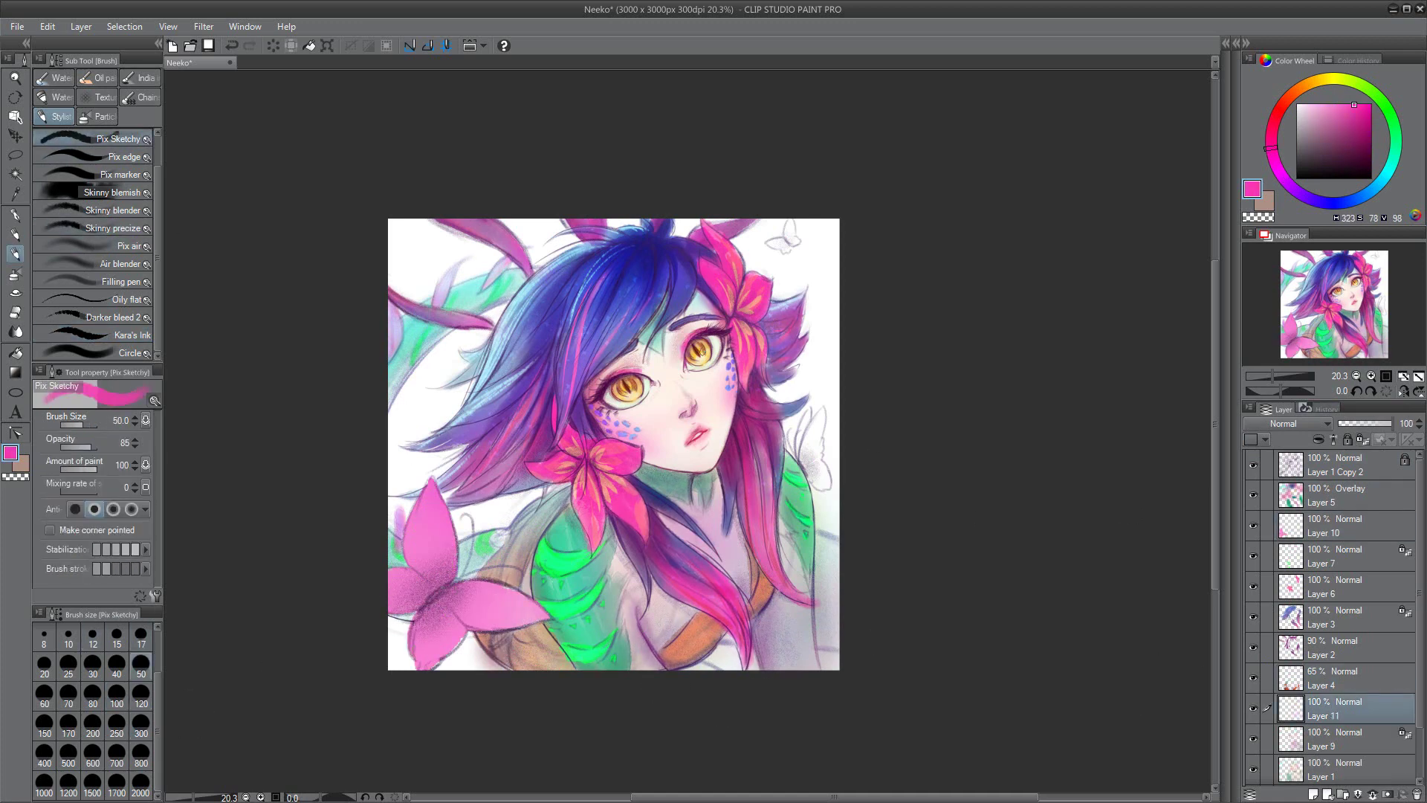
key(bracketleft)
click(1371, 192)
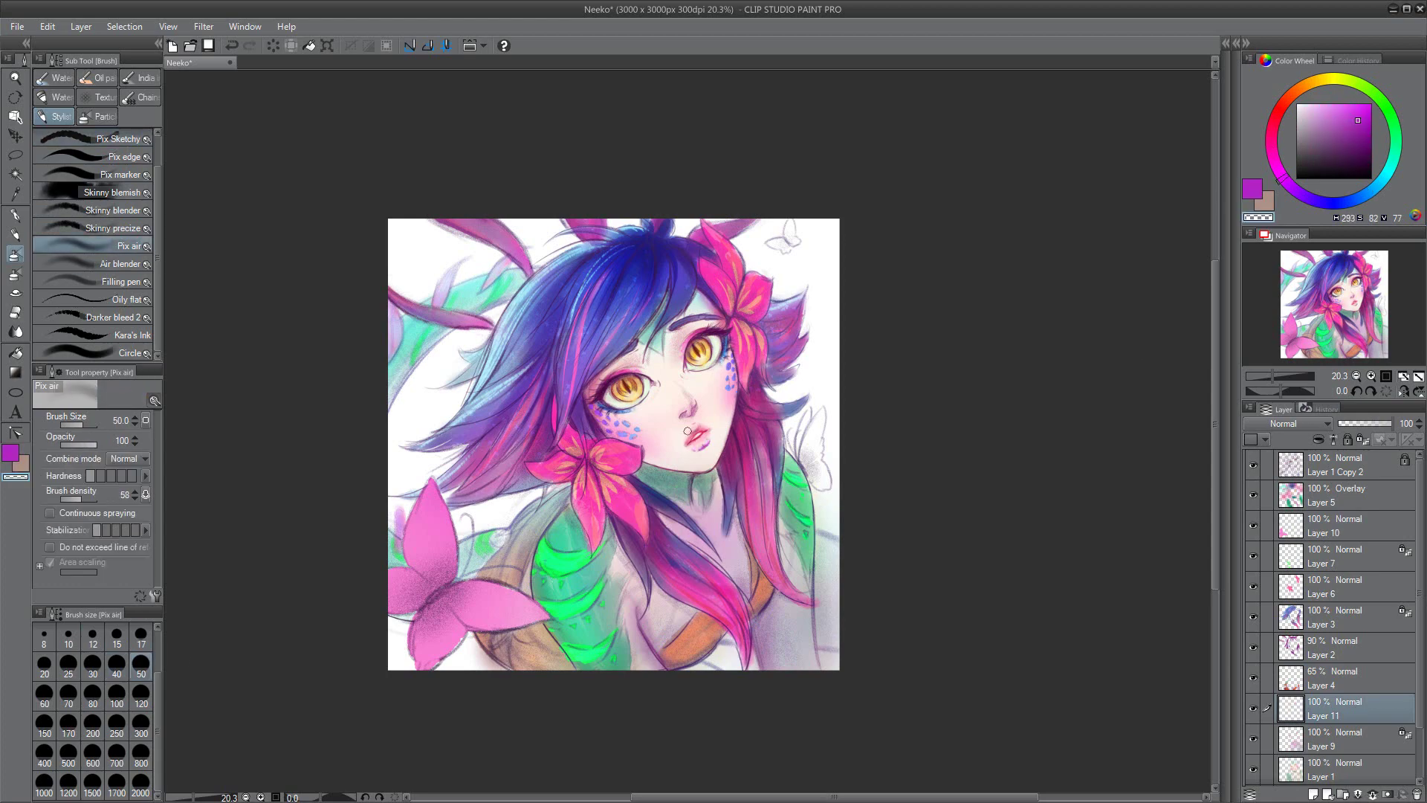
Step: Set the line art layer to Overlay and duplicate it several times, with a Normal copy on top, to intensify the lines
right_click(1309, 472)
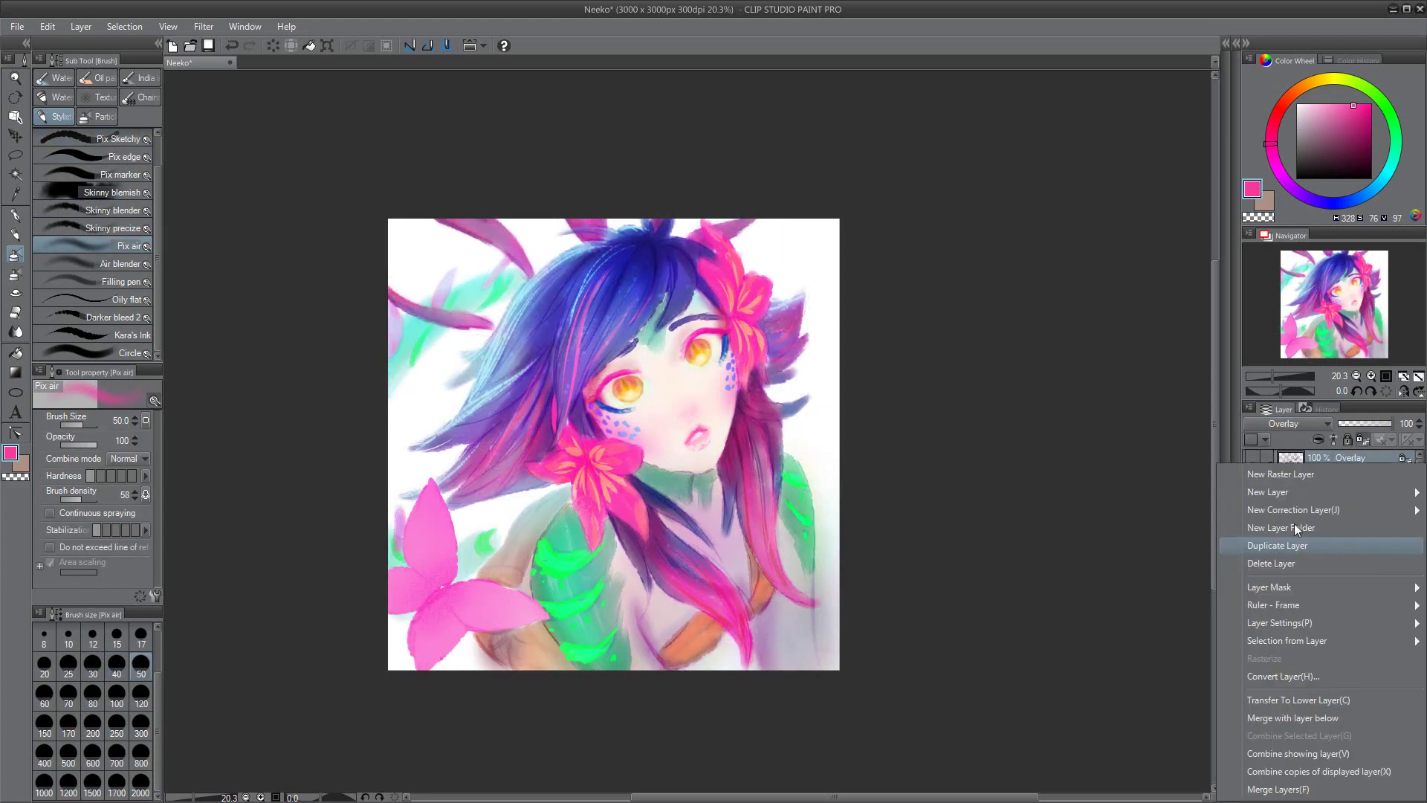
click(1272, 545)
drag(1387, 423, 1396, 429)
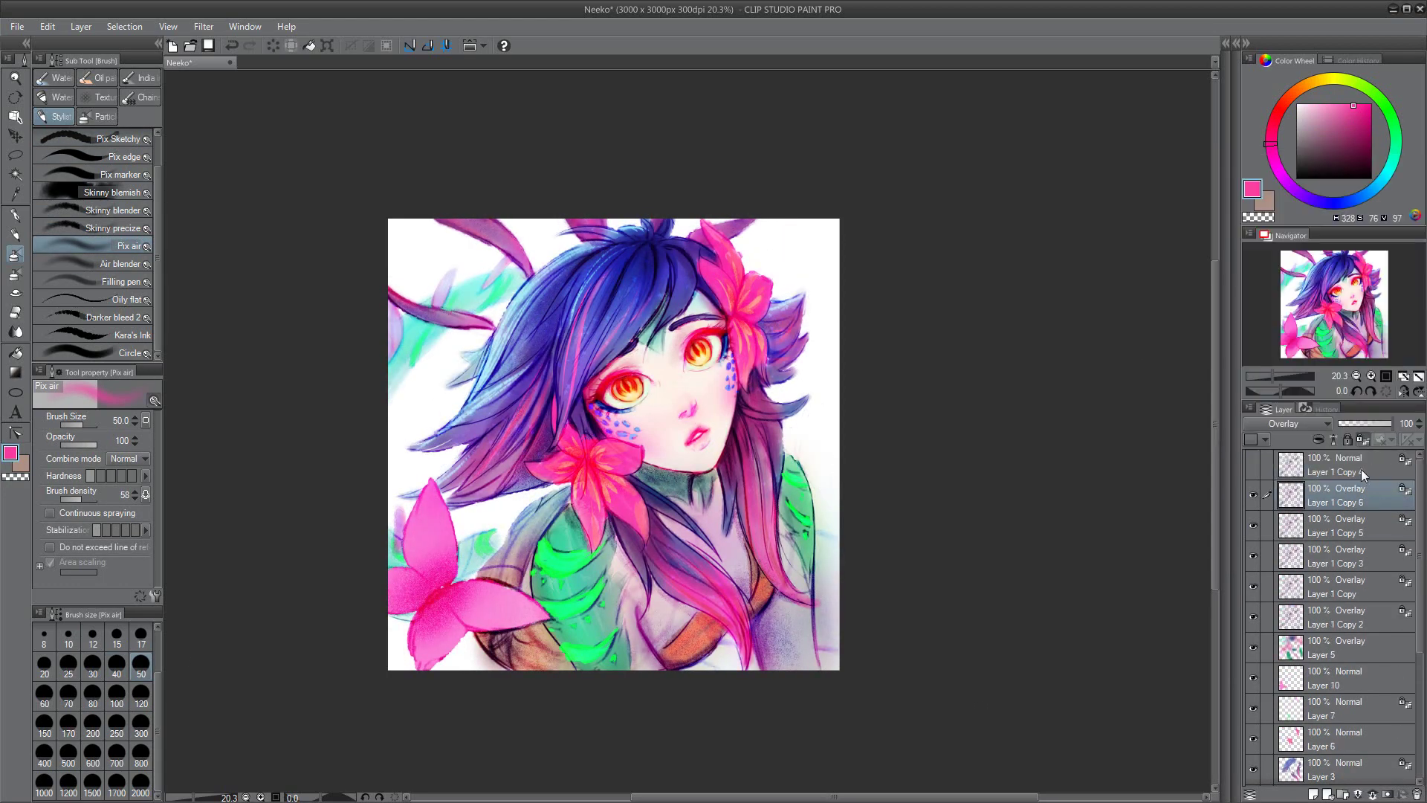
Step: Paint the forehead marking teal and add green to the lower irises on Layer 10 with Kara's Ink at size 17
click(1331, 617)
key(p)
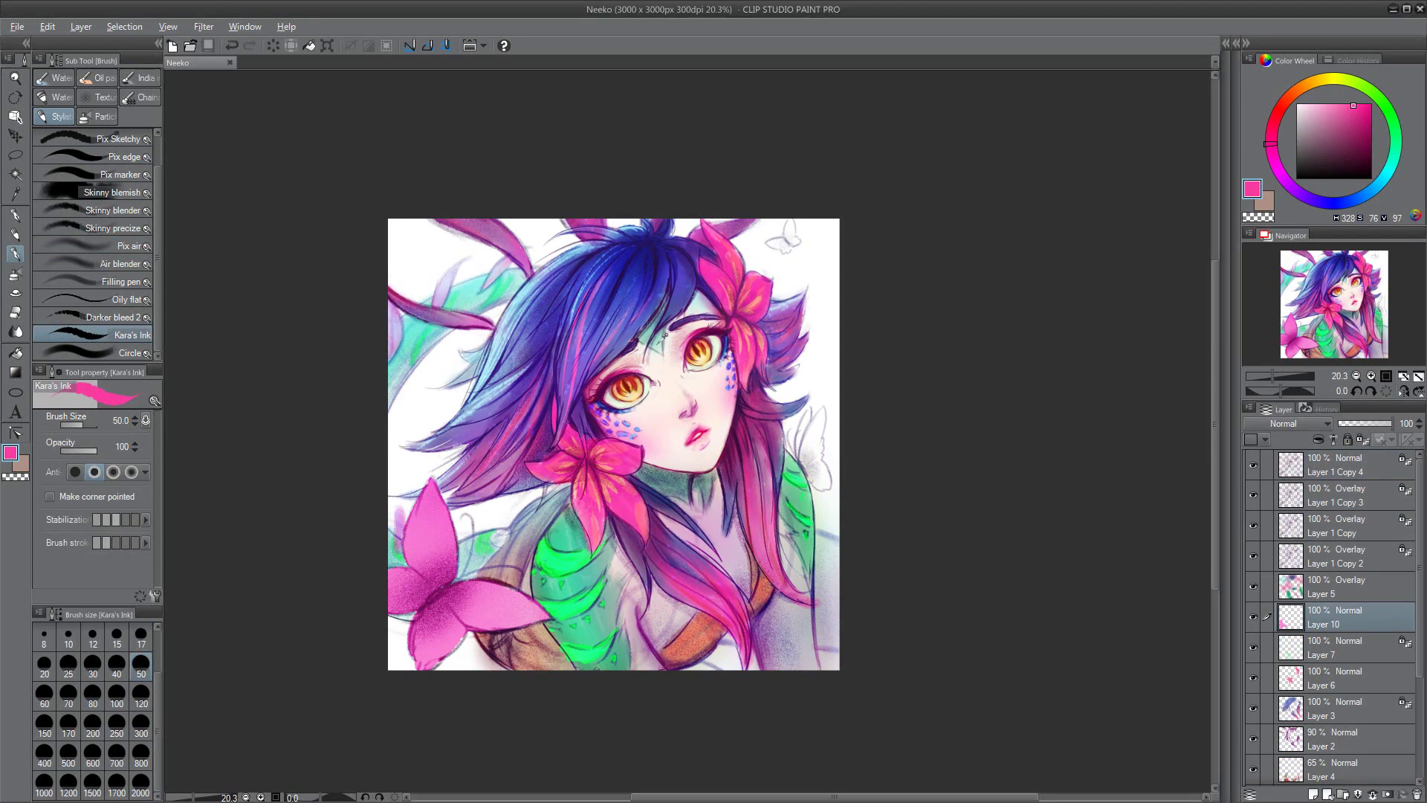
click(141, 636)
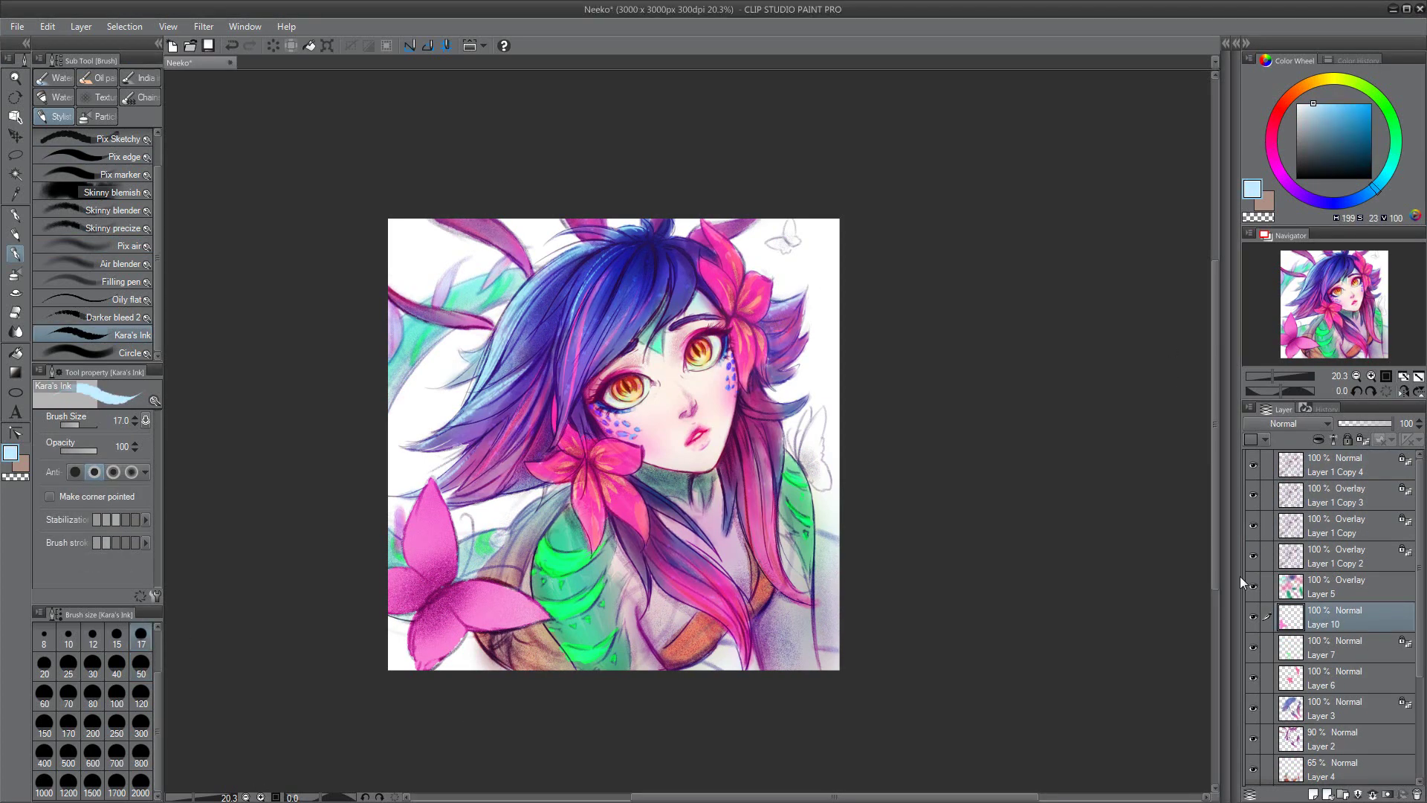
Step: Recolour the butterflies on Layer 10 with Pix air at size 800, making the large and upper ones yellow and the one beside the shoulder orange
click(126, 246)
click(141, 755)
drag(417, 520, 520, 654)
drag(818, 446, 915, 536)
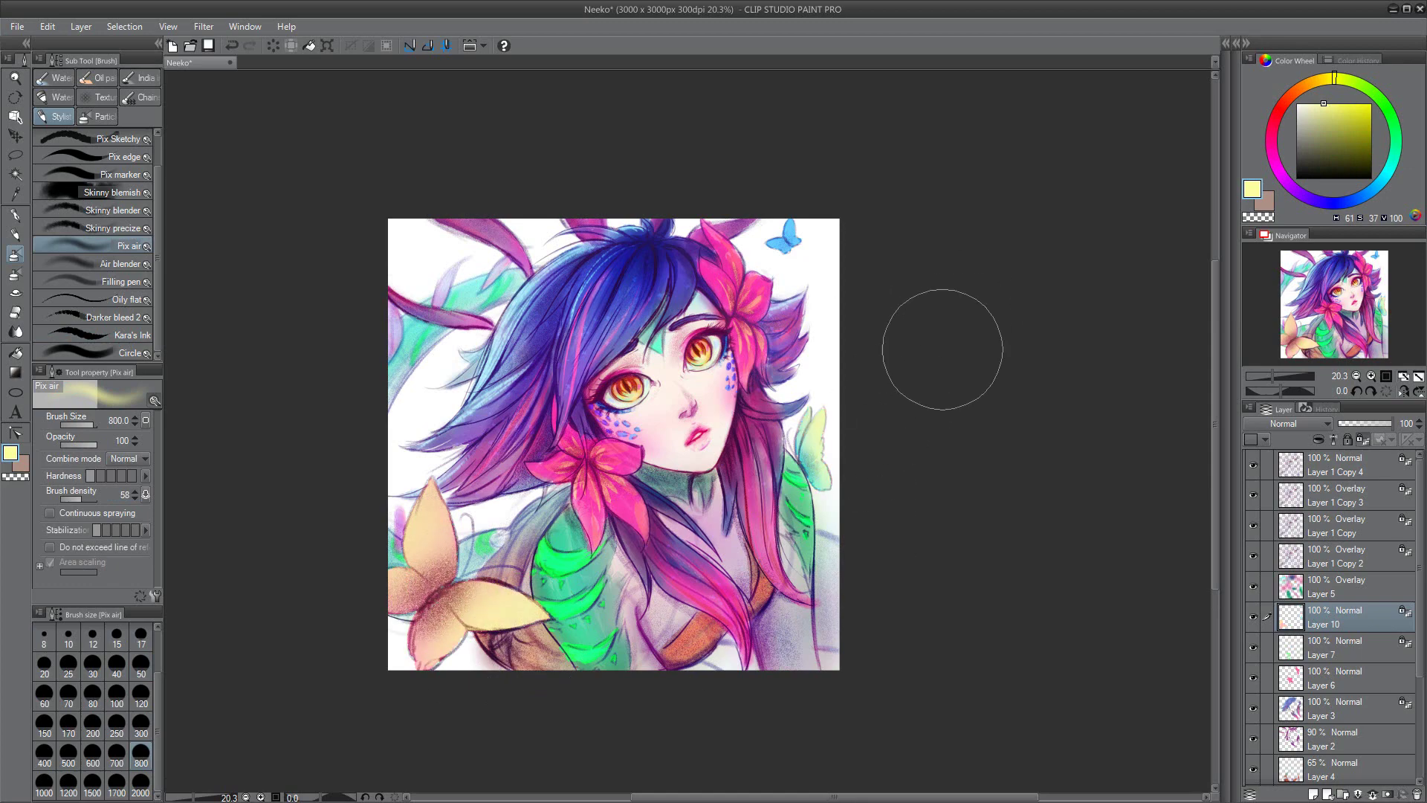
drag(416, 505, 461, 640)
click(1324, 103)
click(1332, 76)
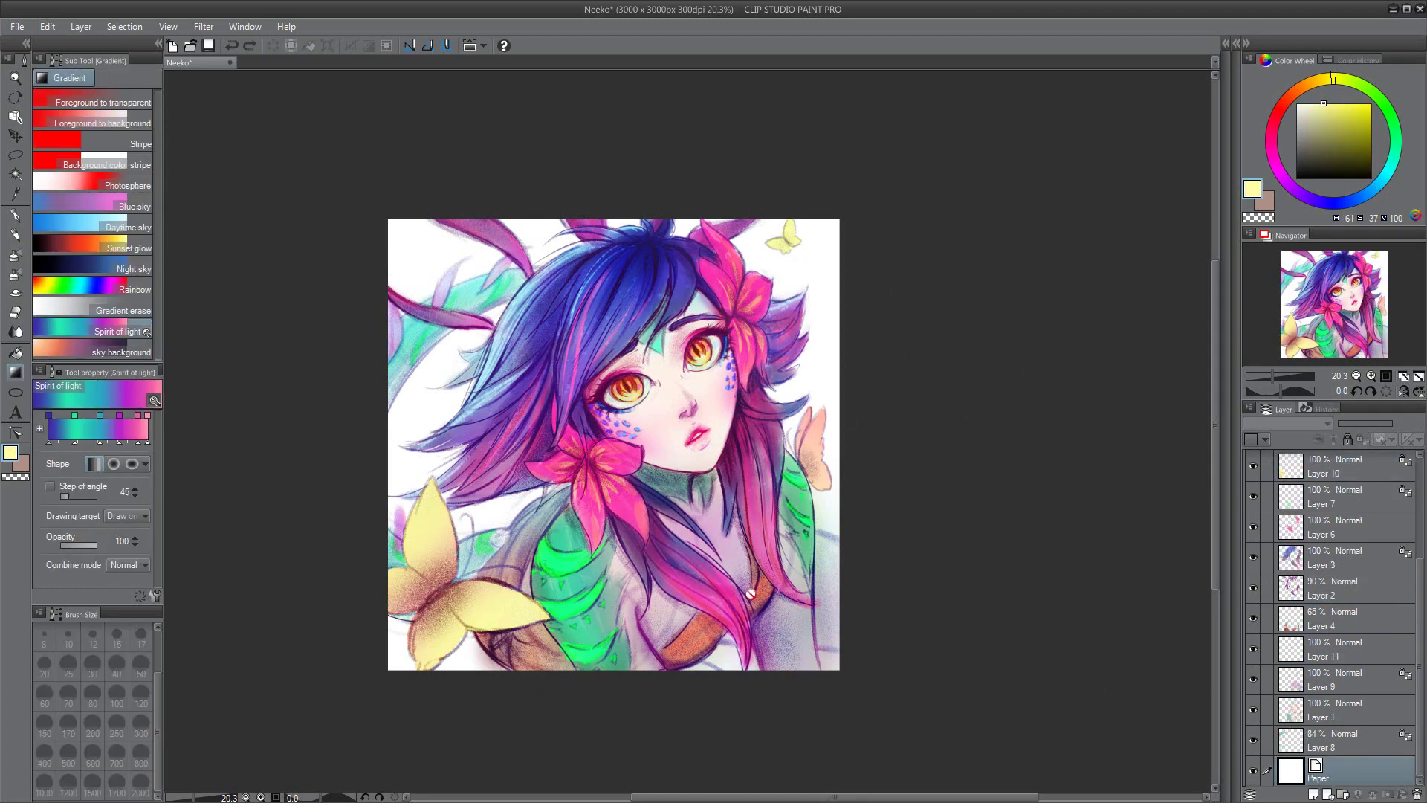
Step: Select the blank background and fill it with the Spirit of light gradient on a new layer above the Paper at 19% opacity
click(1330, 464)
click(15, 173)
click(559, 219)
shift+click(417, 312)
click(1312, 794)
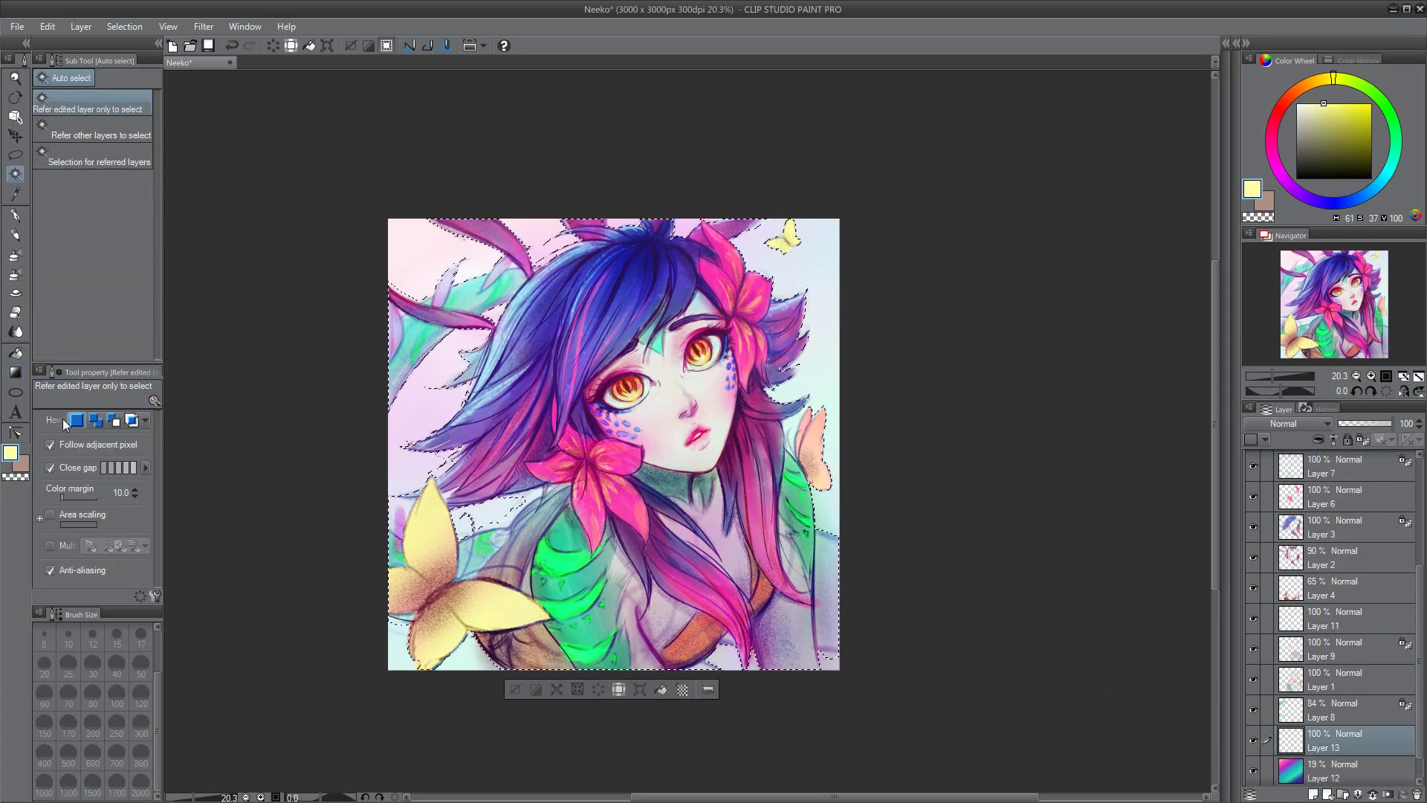
click(15, 373)
click(89, 331)
Step: Clear the selection and soften the background with near-white and light blue using the Soft airbrush at size 2000
click(1299, 103)
key(ctrl+d)
click(15, 275)
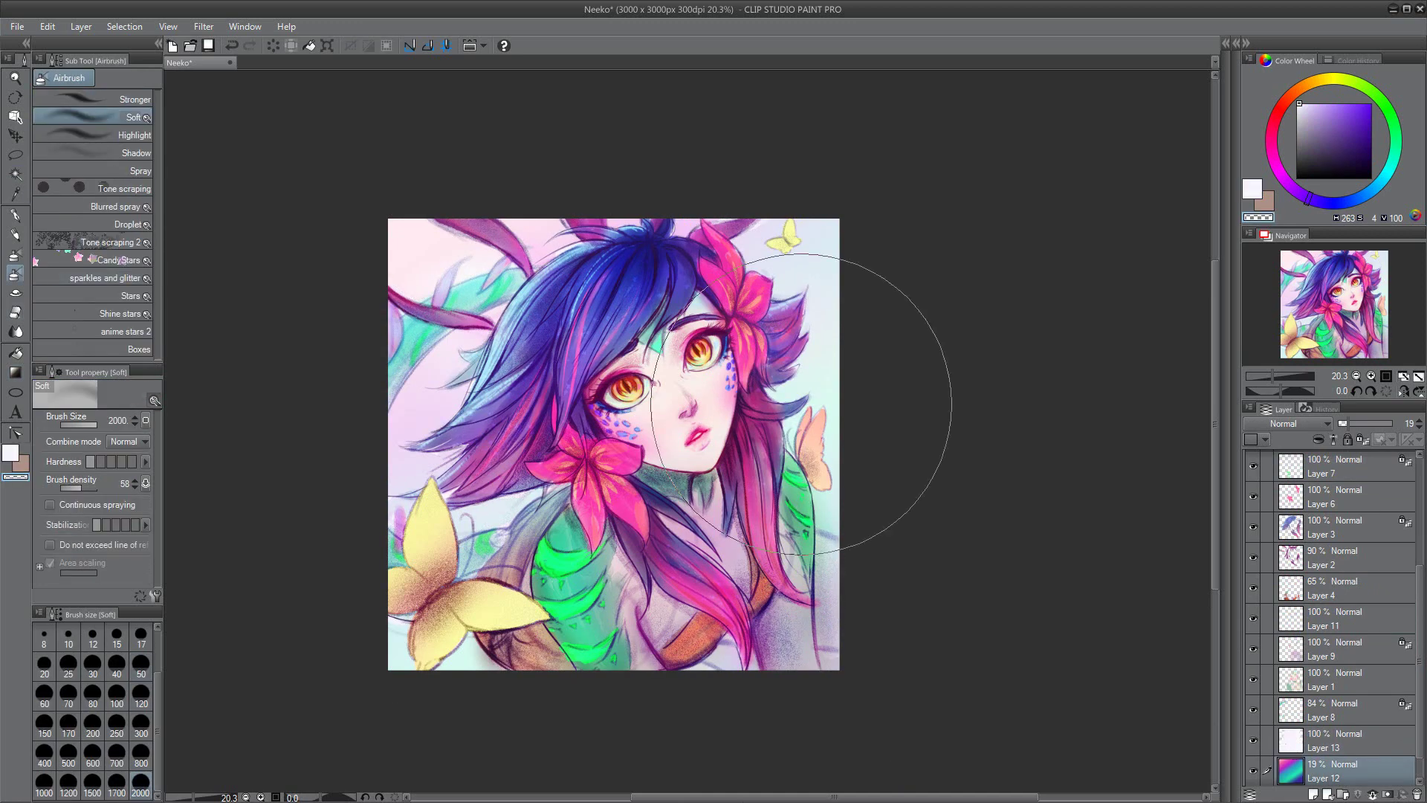
click(93, 116)
click(1326, 103)
Step: Merge the Overlay line art copies into a single Overlay layer beneath the Normal copy
scroll(1330, 595, up, 3)
click(1331, 495)
key(ctrl+e)
key(ctrl+e)
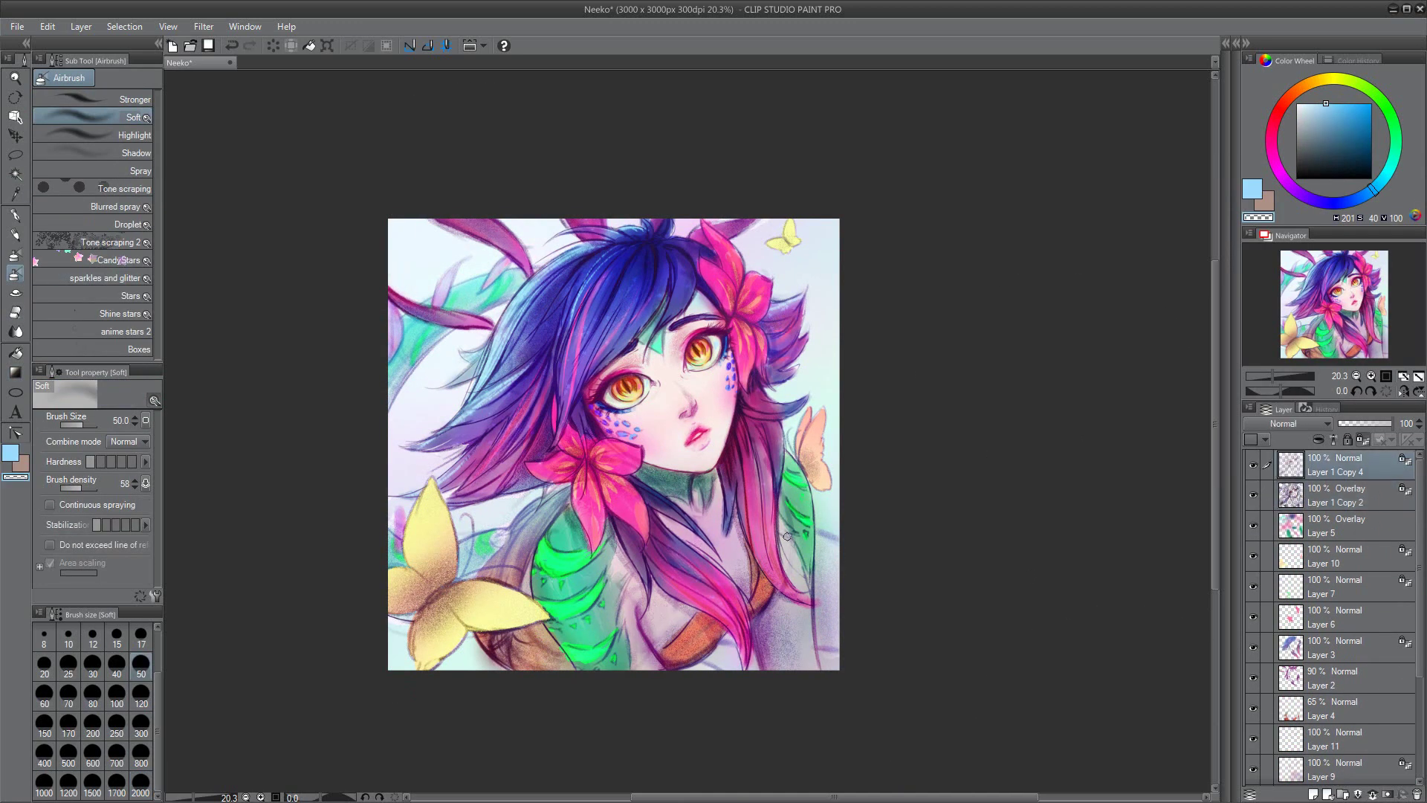
Step: Add a new top layer and touch up the drawing with sampled pink and green using Sand Sketchy at size 50 and Pix edge at size 40
click(1314, 794)
key(b)
alt+click(644, 660)
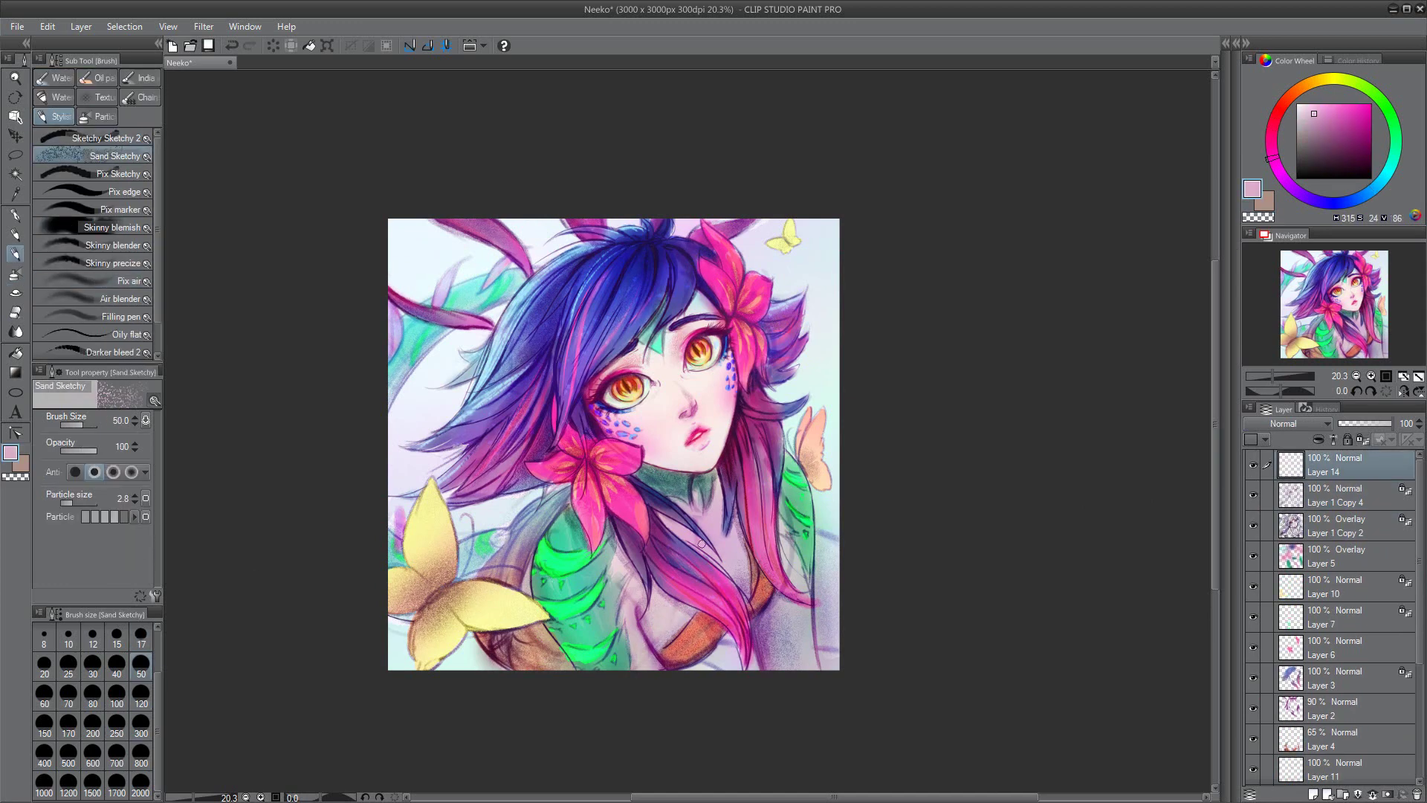
key(period)
key(period)
alt+click(656, 519)
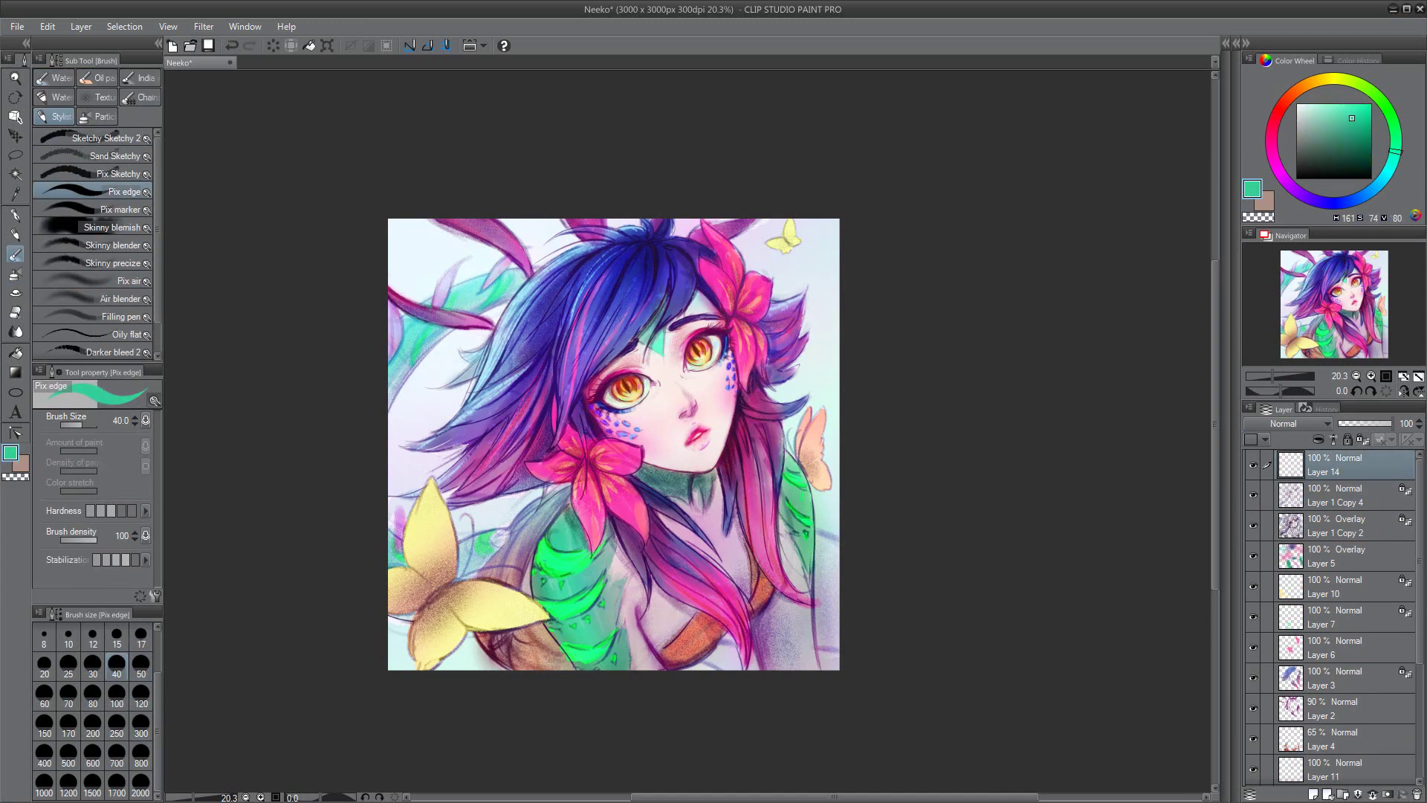
Step: Paint green reflections in the irises on a new top layer with Pix marker, duplicate that layer and add white eye highlights at size 17
key(ctrl+shift+n)
key(period)
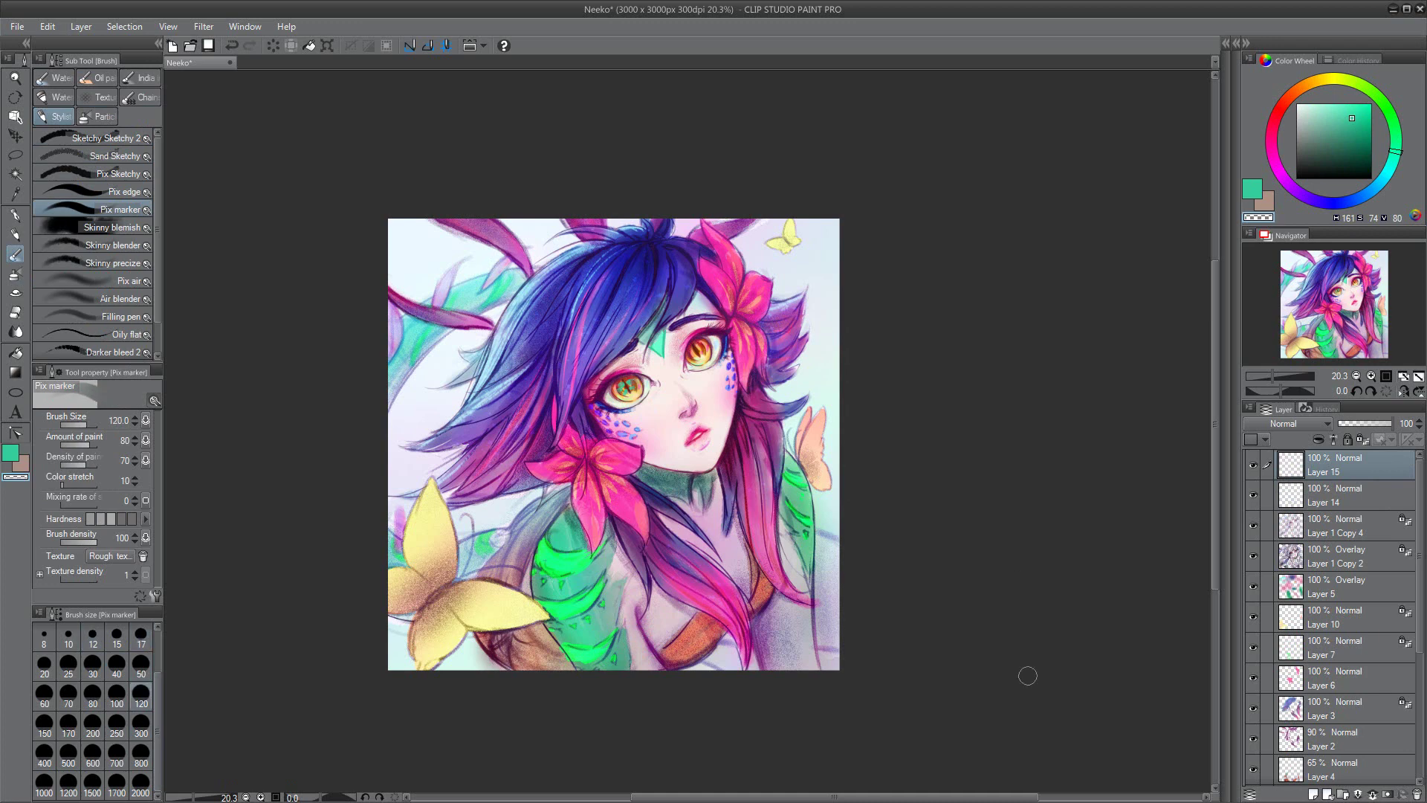
key(ctrl+c)
key(ctrl+v)
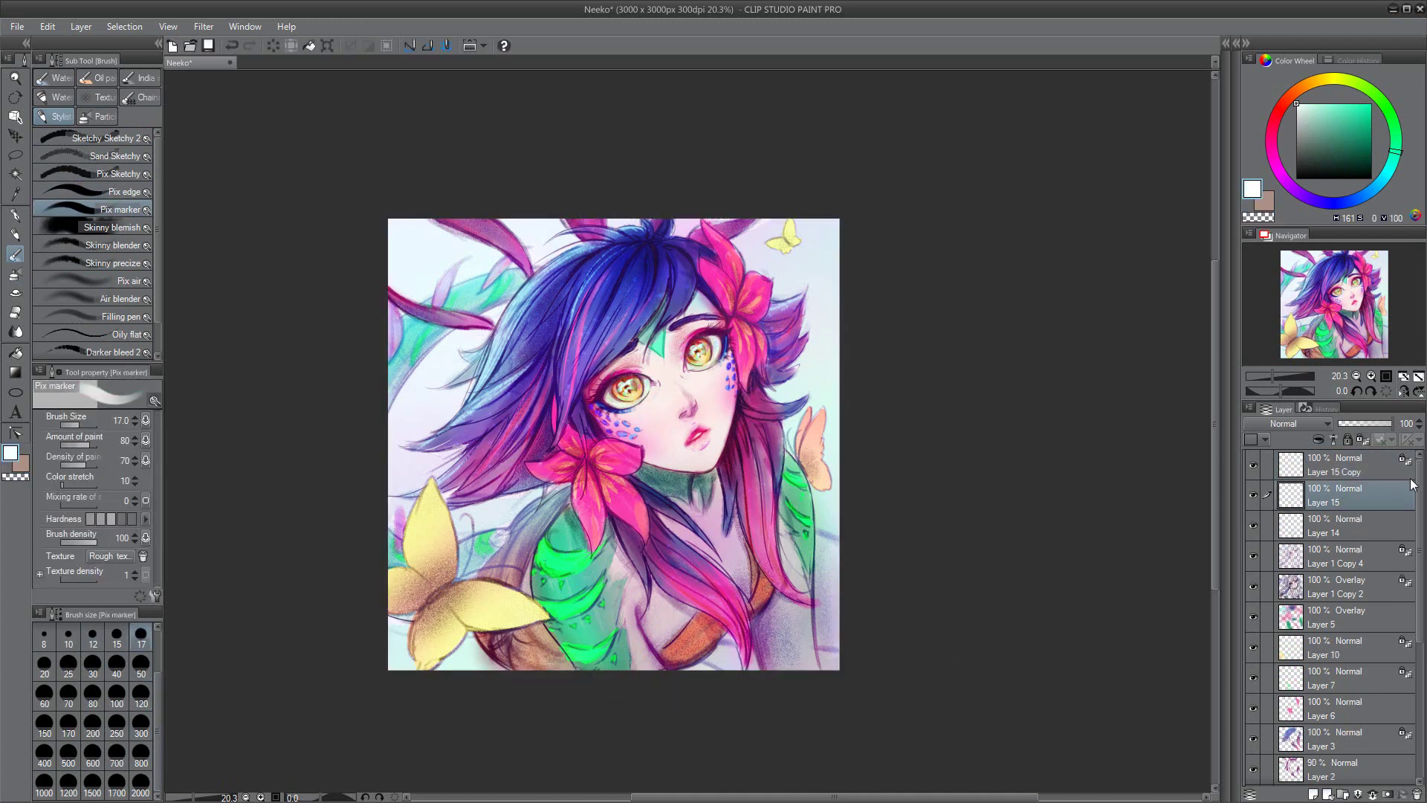
Step: Set Layer 15 to Glow dodge and airbrush a yellow glow into the eyes with Pix air at size 17
click(1285, 423)
click(1286, 524)
key(period)
key(period)
key(period)
key(period)
click(1346, 467)
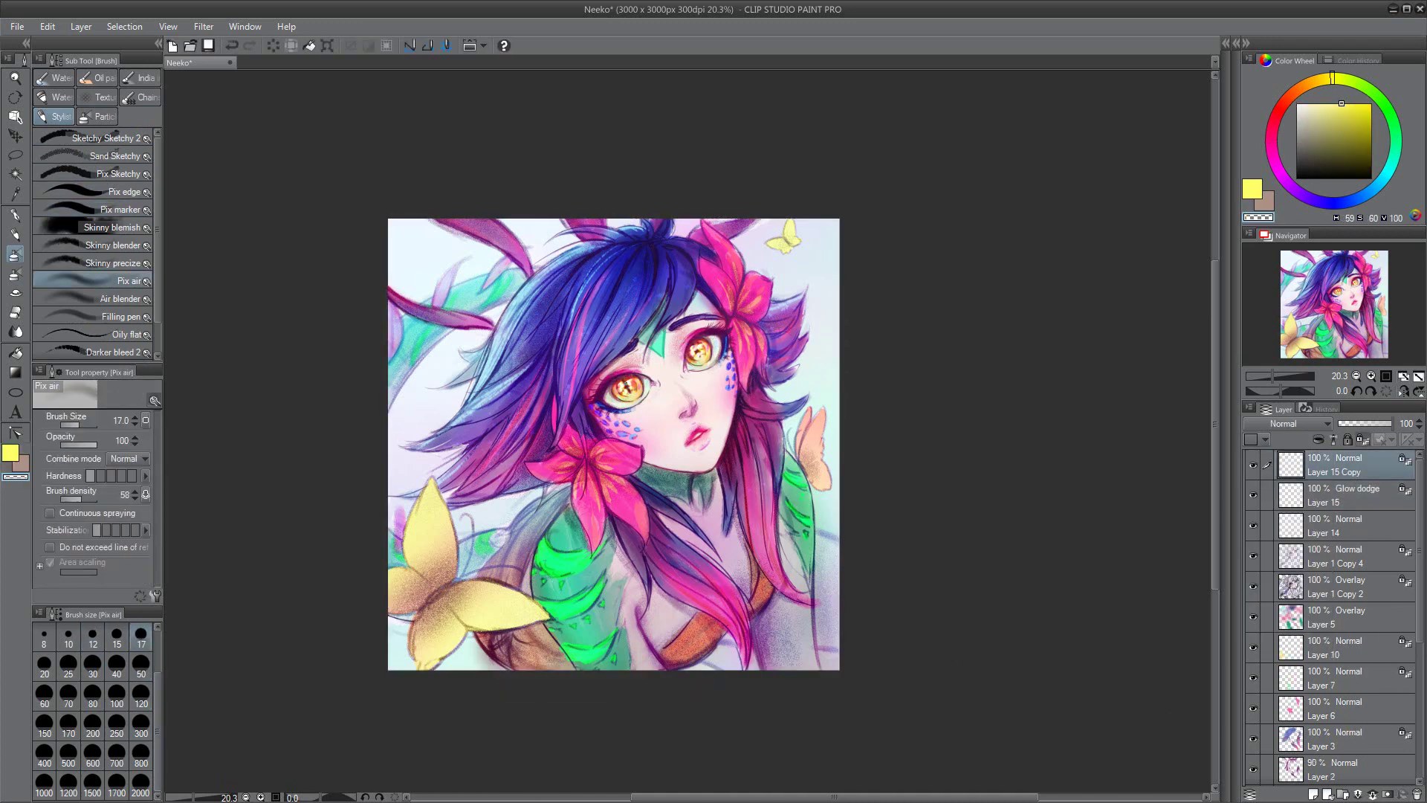
Step: Refine the white and pale pink highlights on the eyes and lips on Layer 15 Copy with Pix marker at size 17
key(comma)
key(comma)
key(comma)
key(comma)
key(c)
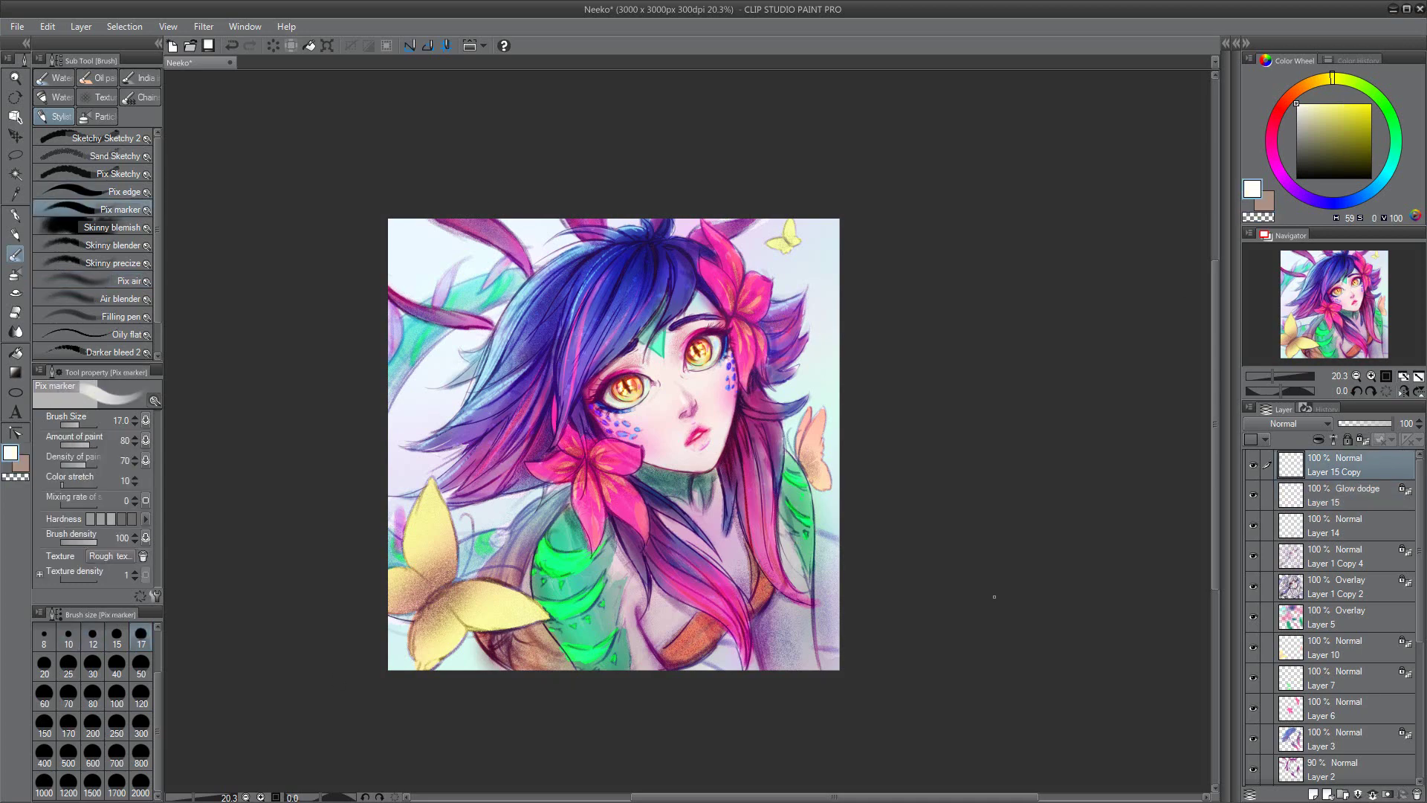
key(bracketleft)
key(bracketleft)
key(bracketleft)
scroll(690, 381, up, 4)
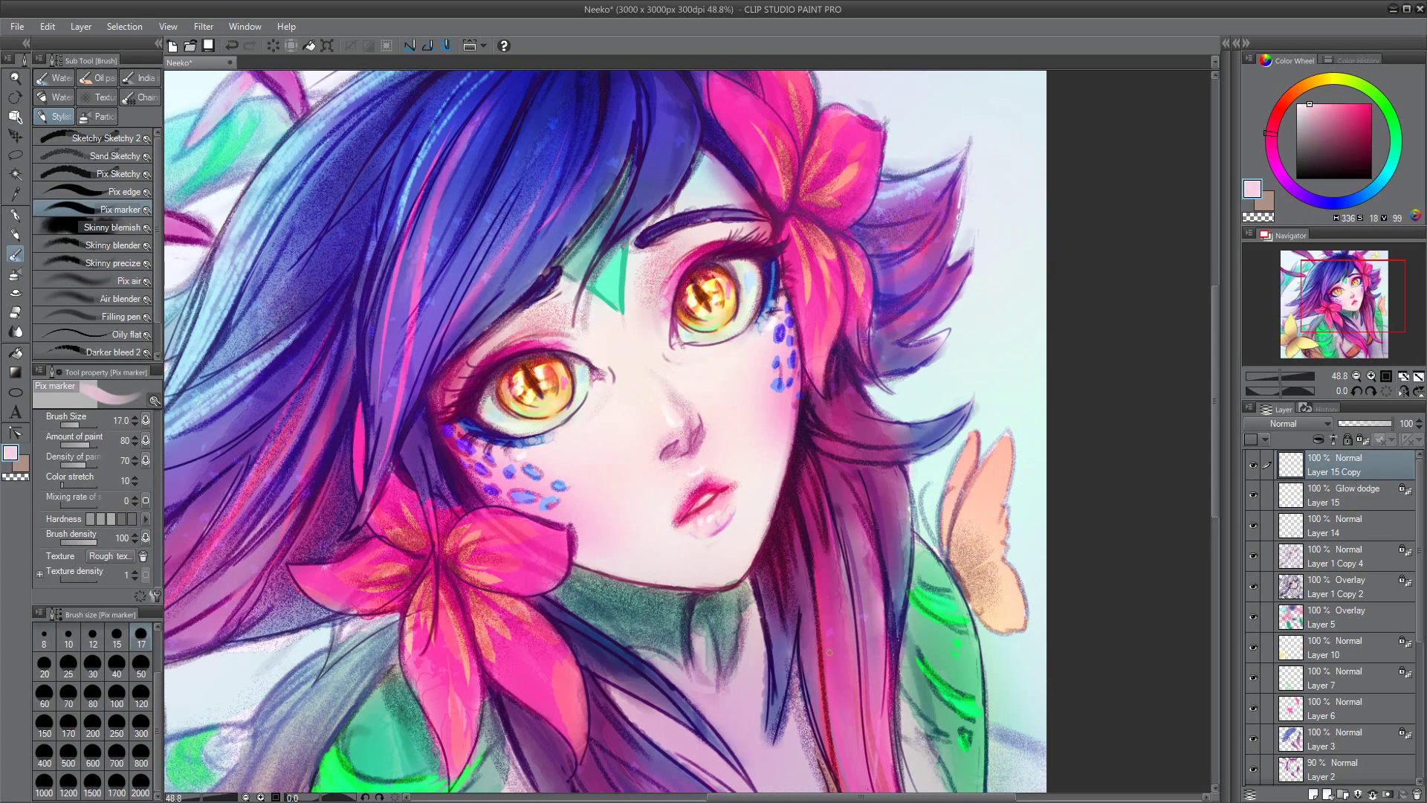
Step: Touch up the face with sampled skin colours on Layer 15 Copy, and soften with dull violet using Pix air at size 120
alt+click(771, 378)
scroll(527, 346, down, 3)
key(period)
key(period)
key(period)
key(period)
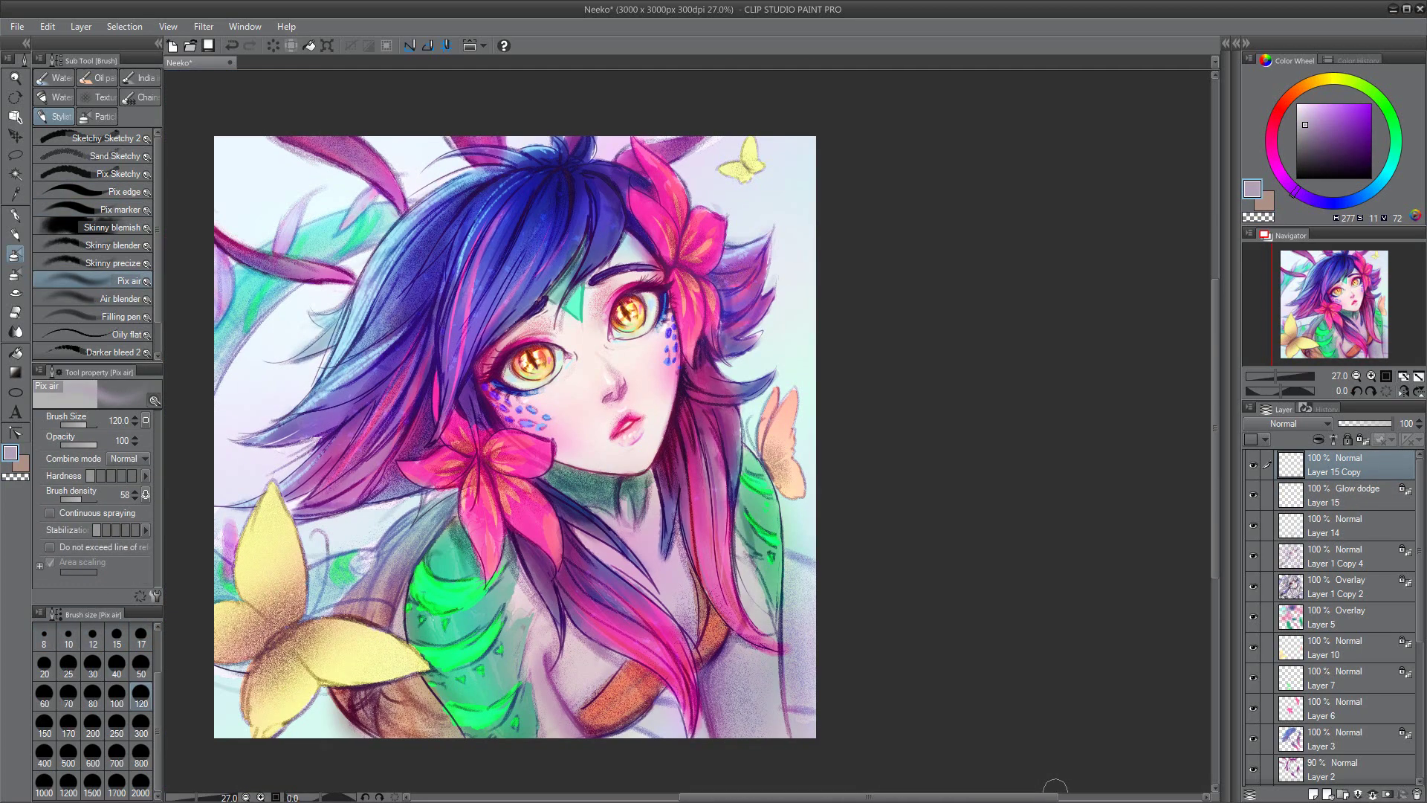
Step: Combine copies of the visible layers into a new top layer, and blur the background leaves with Blur at size 800 and density 31
key(ctrl+shift+alt+e)
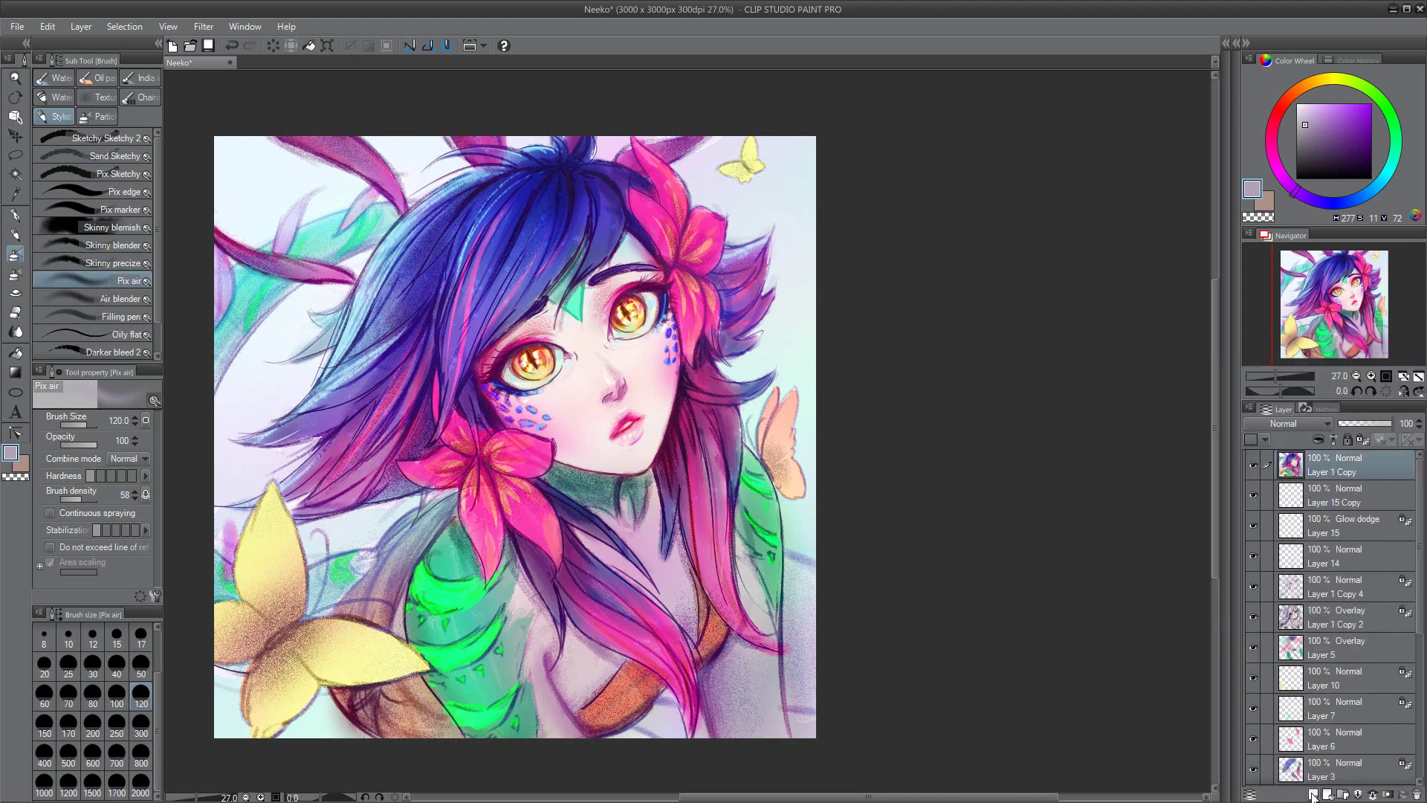
key(period)
key(comma)
alt+click(614, 476)
key(j)
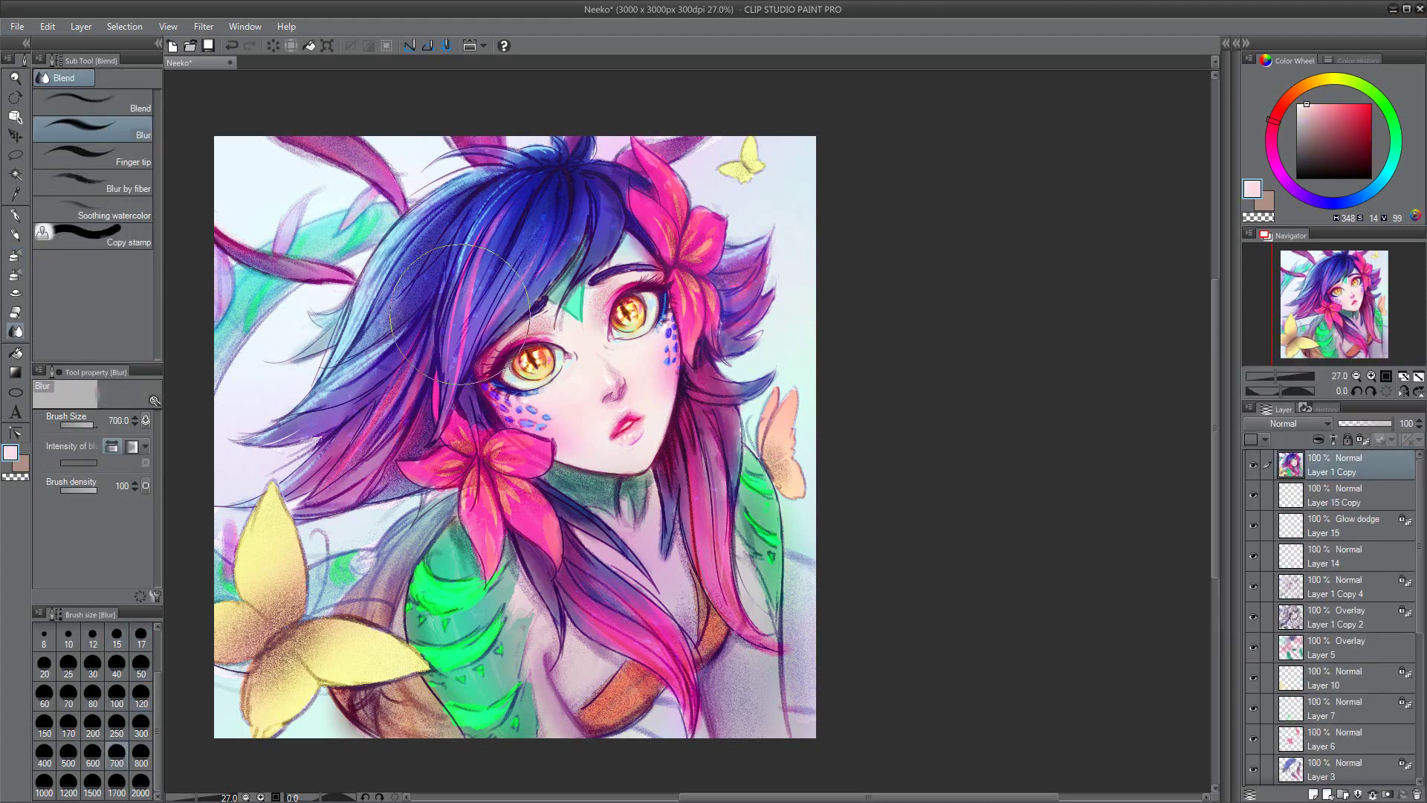
alt+click(762, 283)
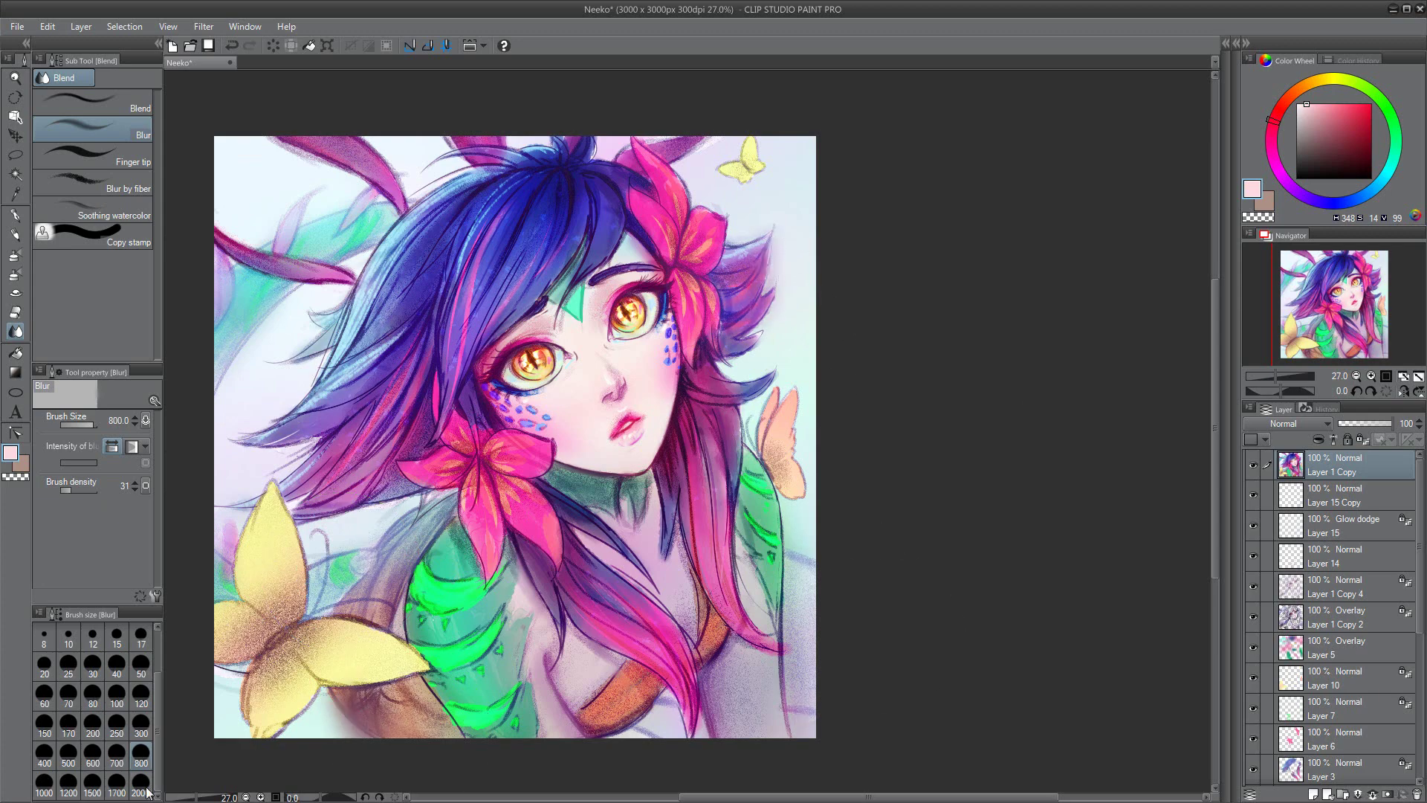
Step: Touch up the face with sampled pale tones using Pix Sketchy at size 15, and the orange butterfly with peach using Pix air at size 17
key(b)
click(120, 173)
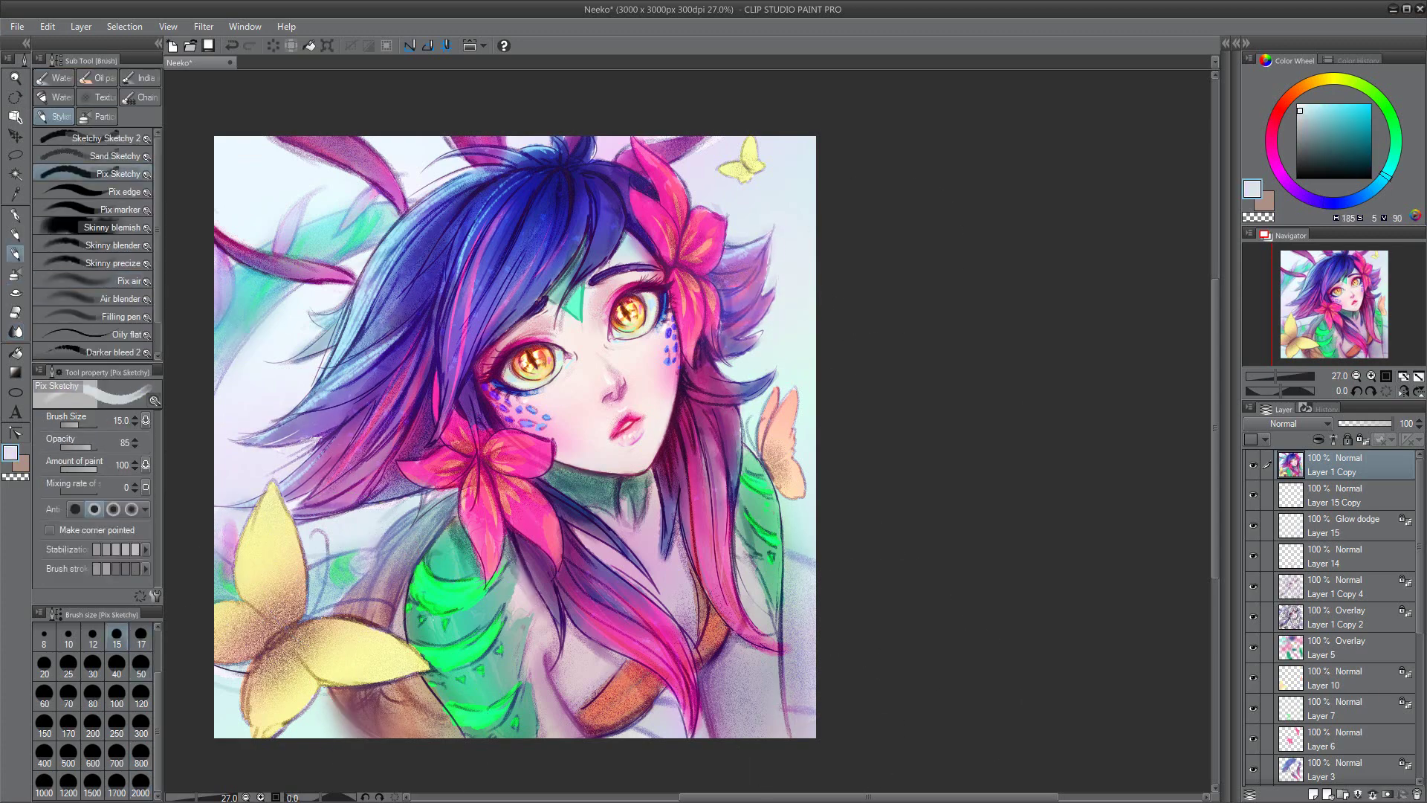
alt+click(617, 298)
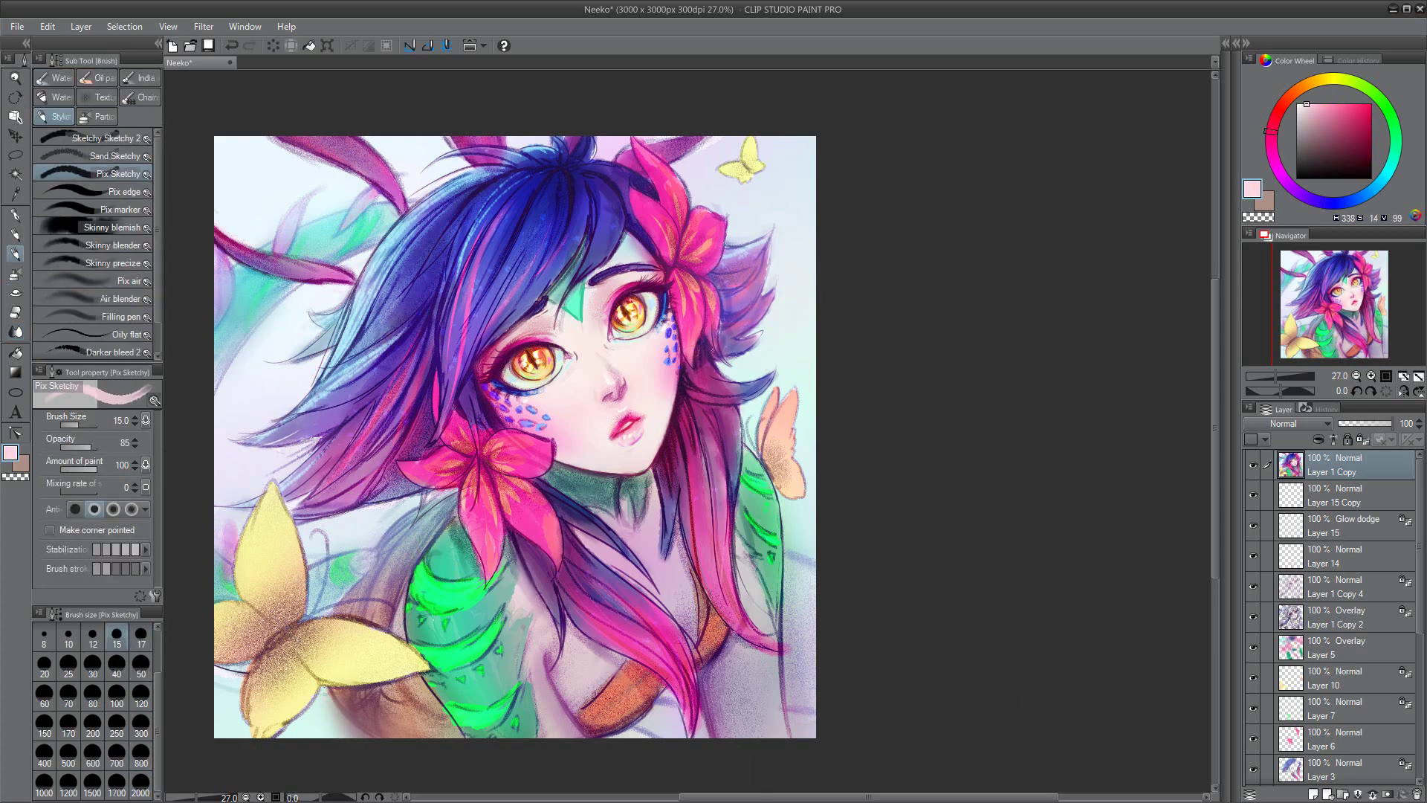
alt+click(570, 691)
alt+click(714, 138)
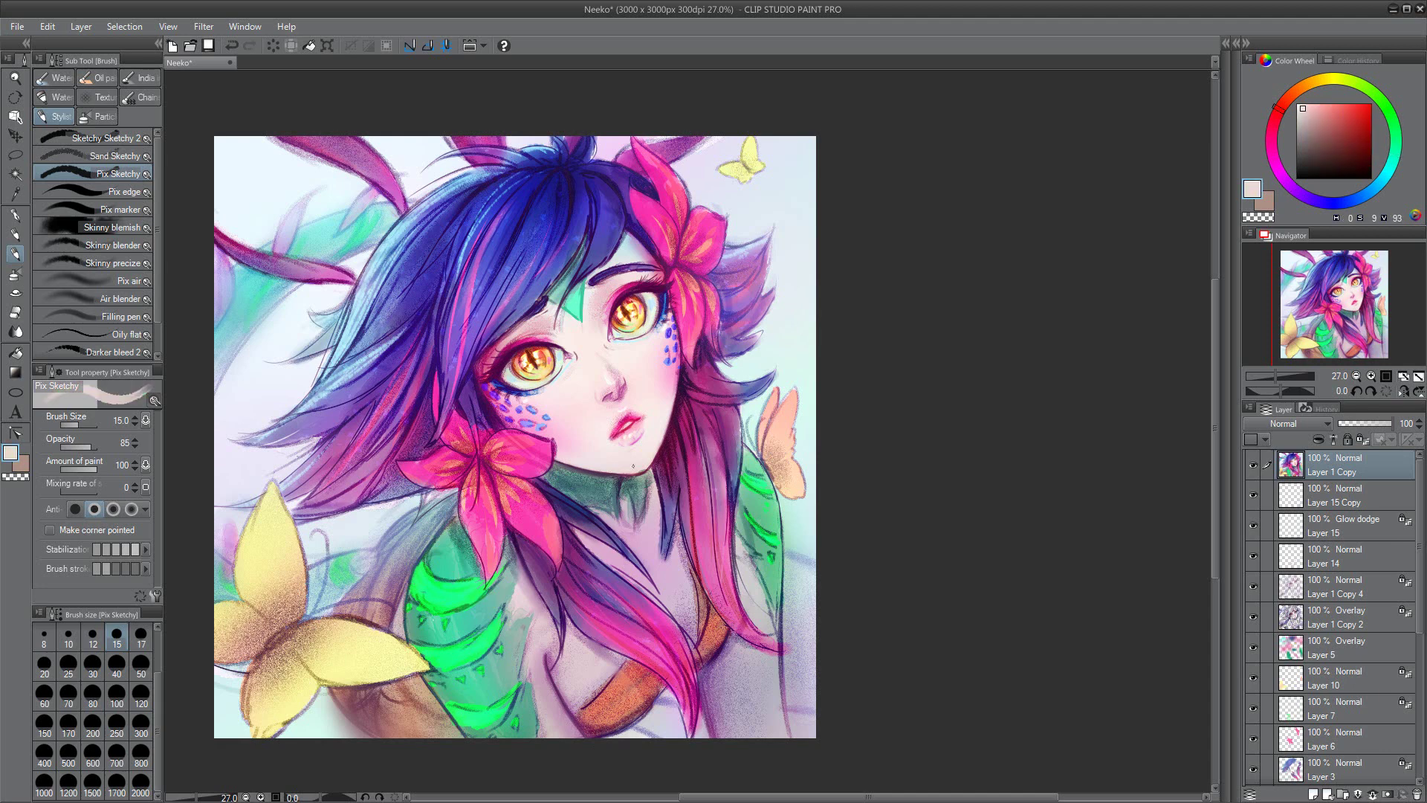
key(b)
alt+click(795, 388)
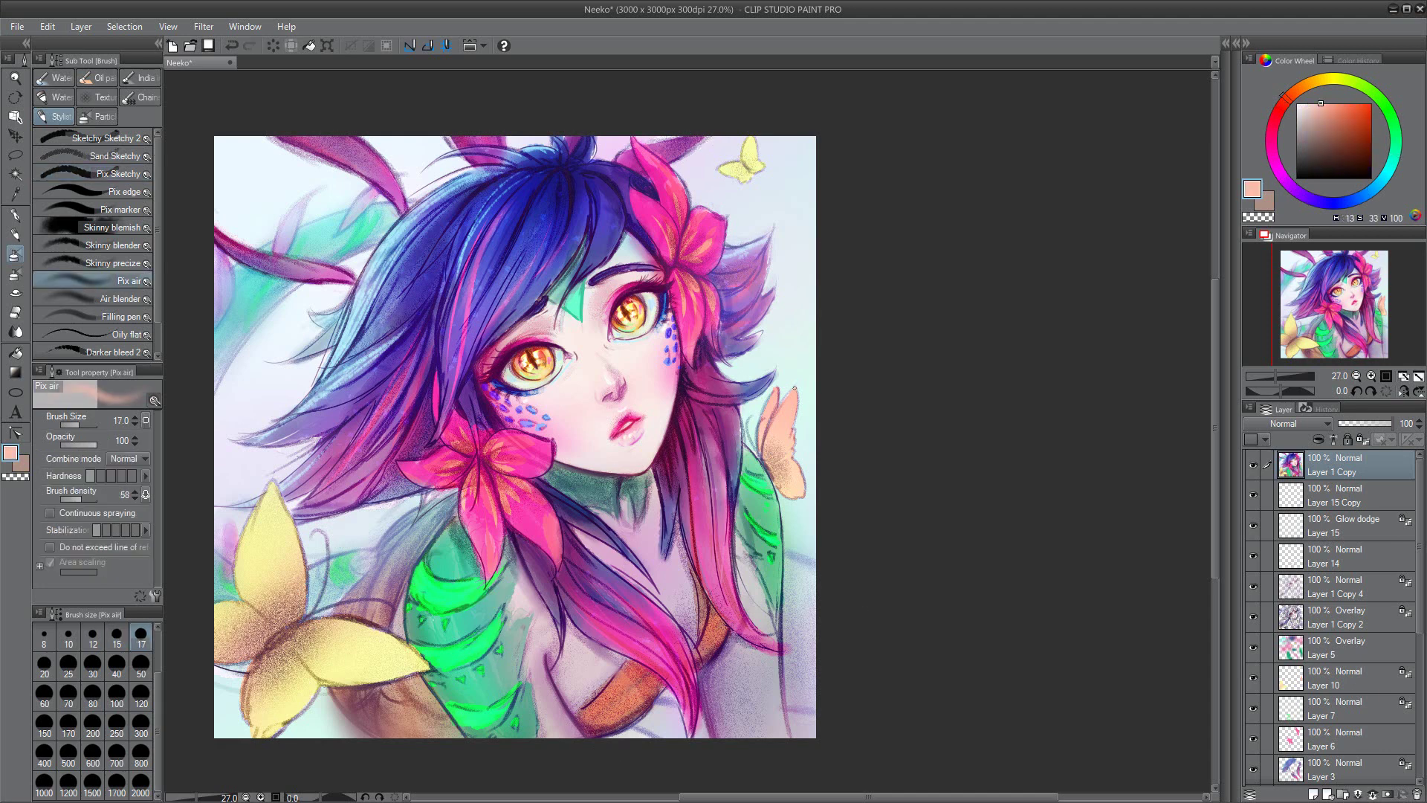
Step: Add violet and mauve strands to the hair on Layer 1 Copy with Pix edge at size 15
key(b)
alt+click(483, 304)
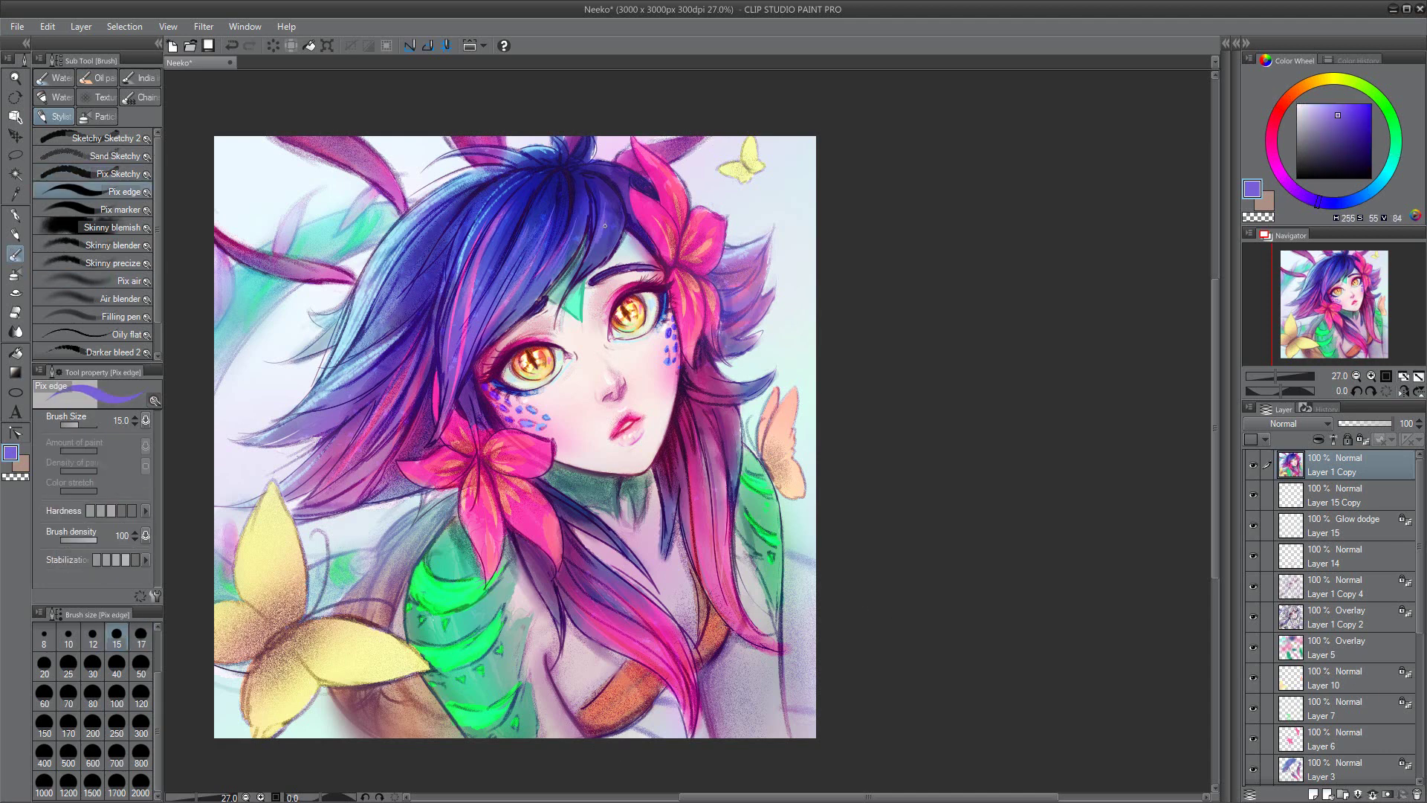
alt+click(771, 257)
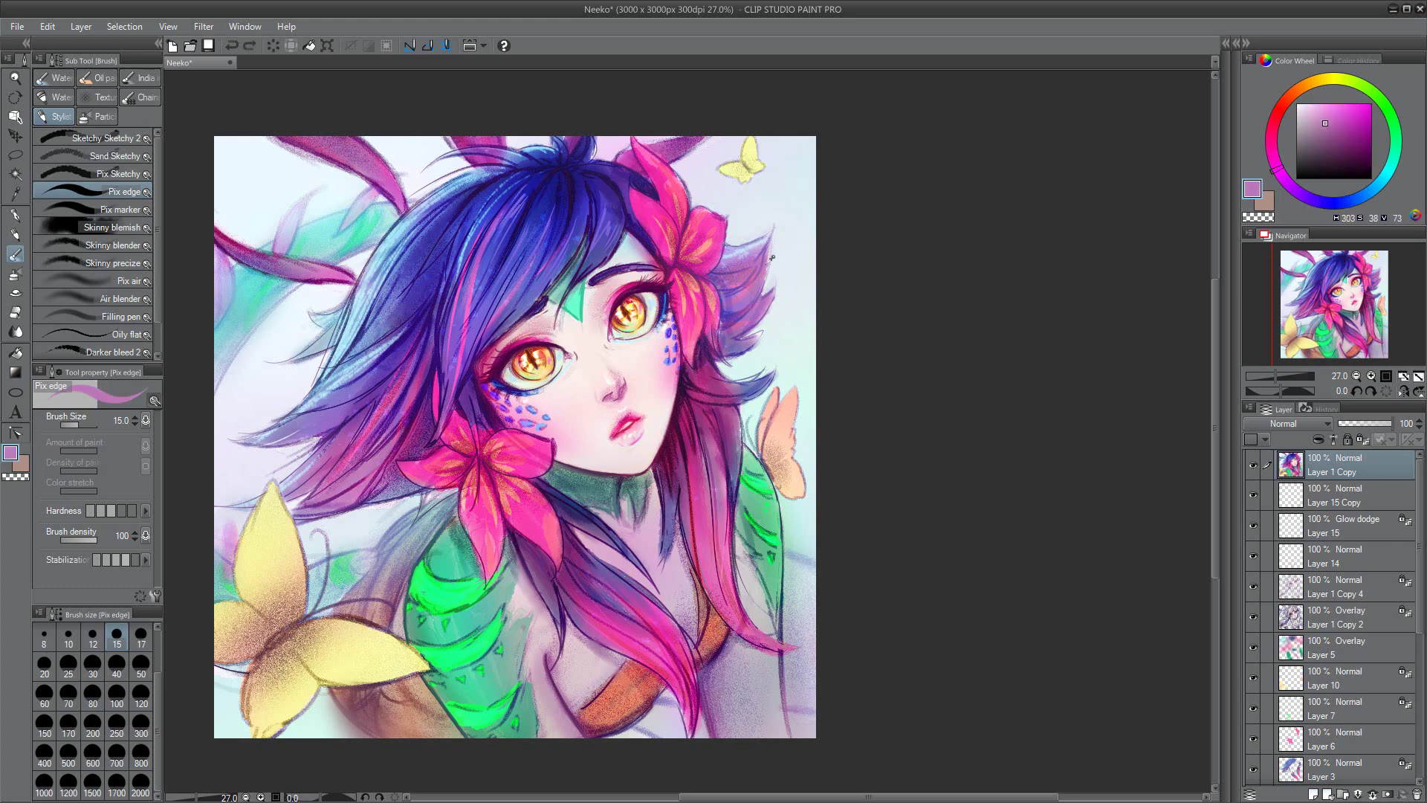
Step: Add a Lighten layer above Layer 1 Copy and airbrush it with dull purple at size 300 and light blue at size 17 using Pix air
key(ctrl+shift+n)
key(b)
alt+click(499, 401)
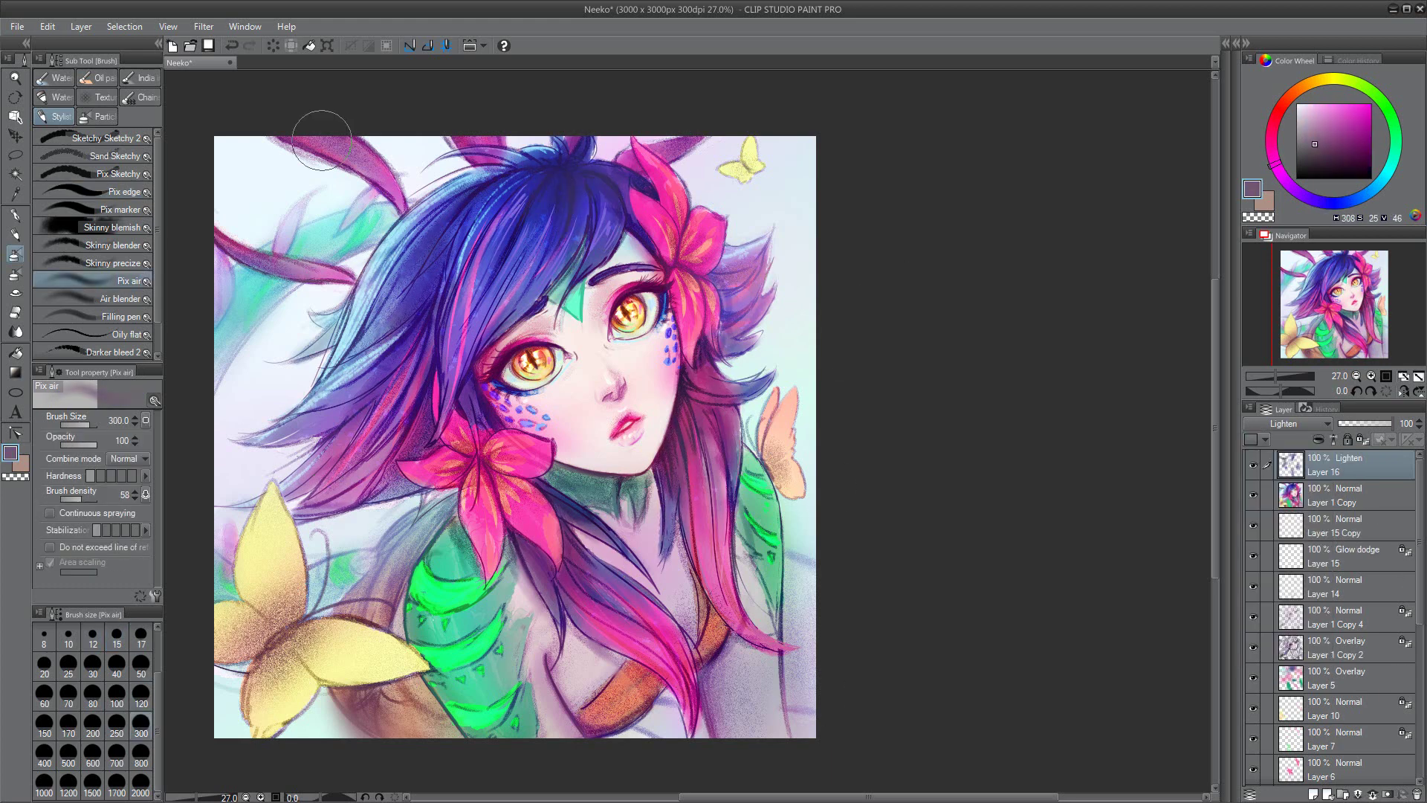
click(141, 637)
alt+click(359, 280)
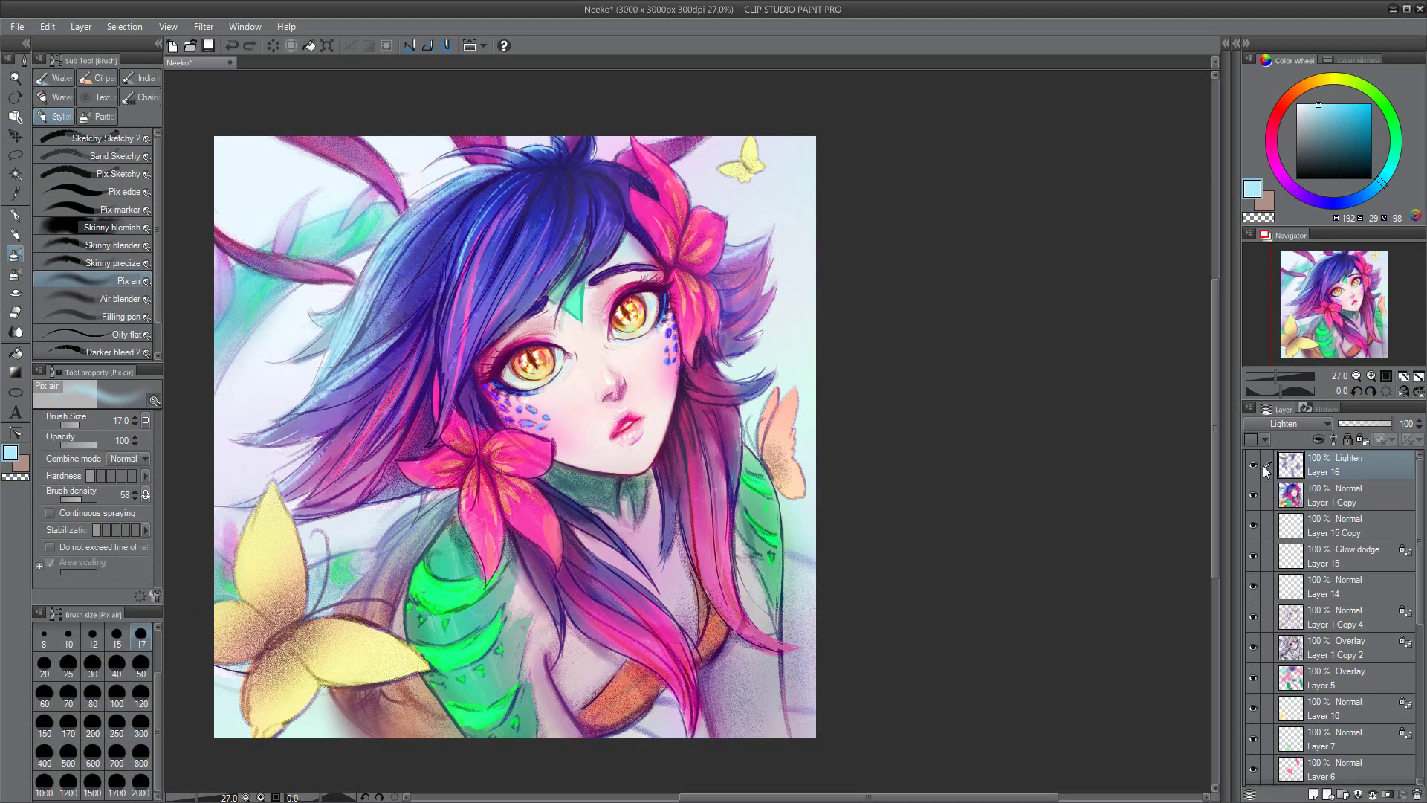
alt+click(687, 424)
Step: Add a Glow dodge layer, paint light blue rim highlights along the hair edges with Pix edge at size 17, and soften them with Air blender at size 50
key(ctrl+shift+n)
key(b)
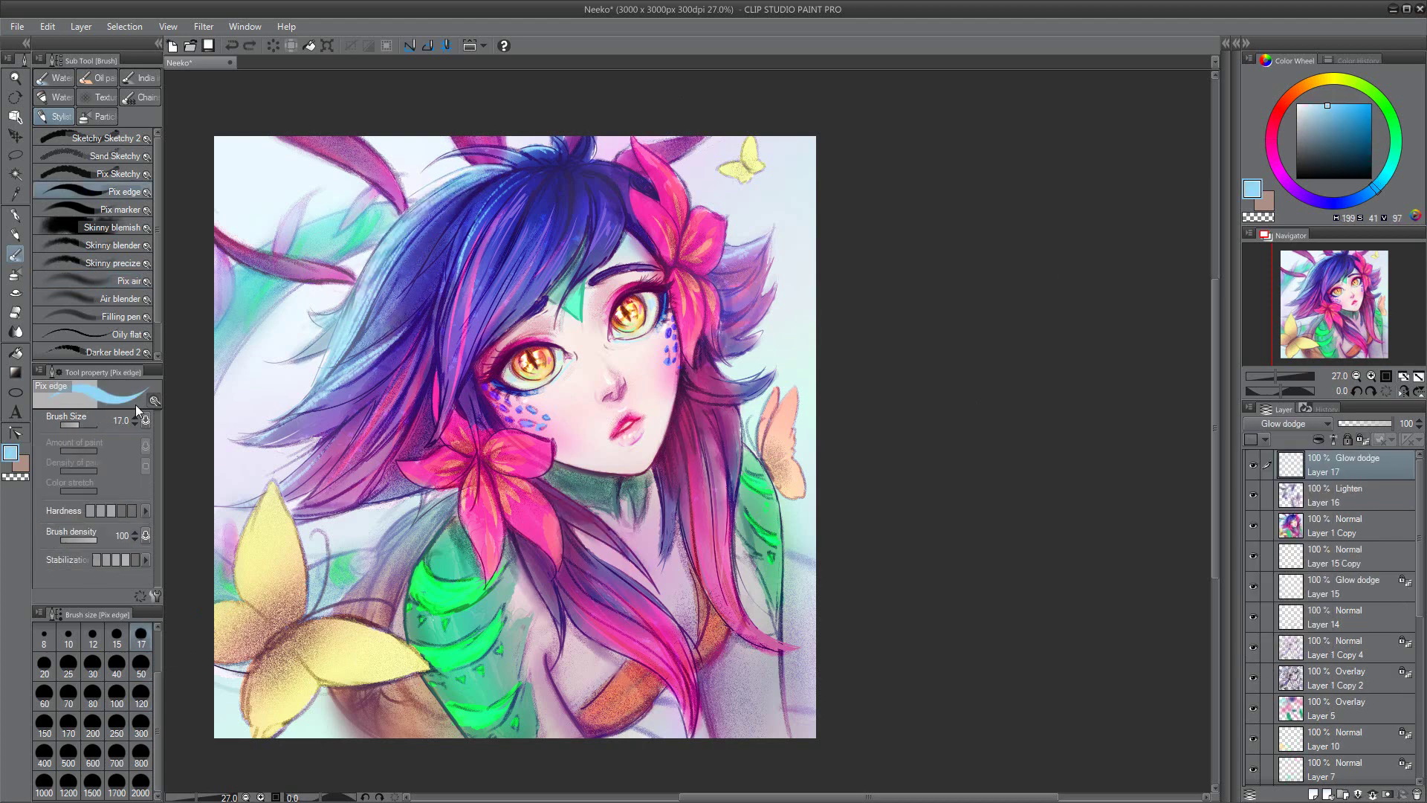
alt+click(480, 188)
key(b)
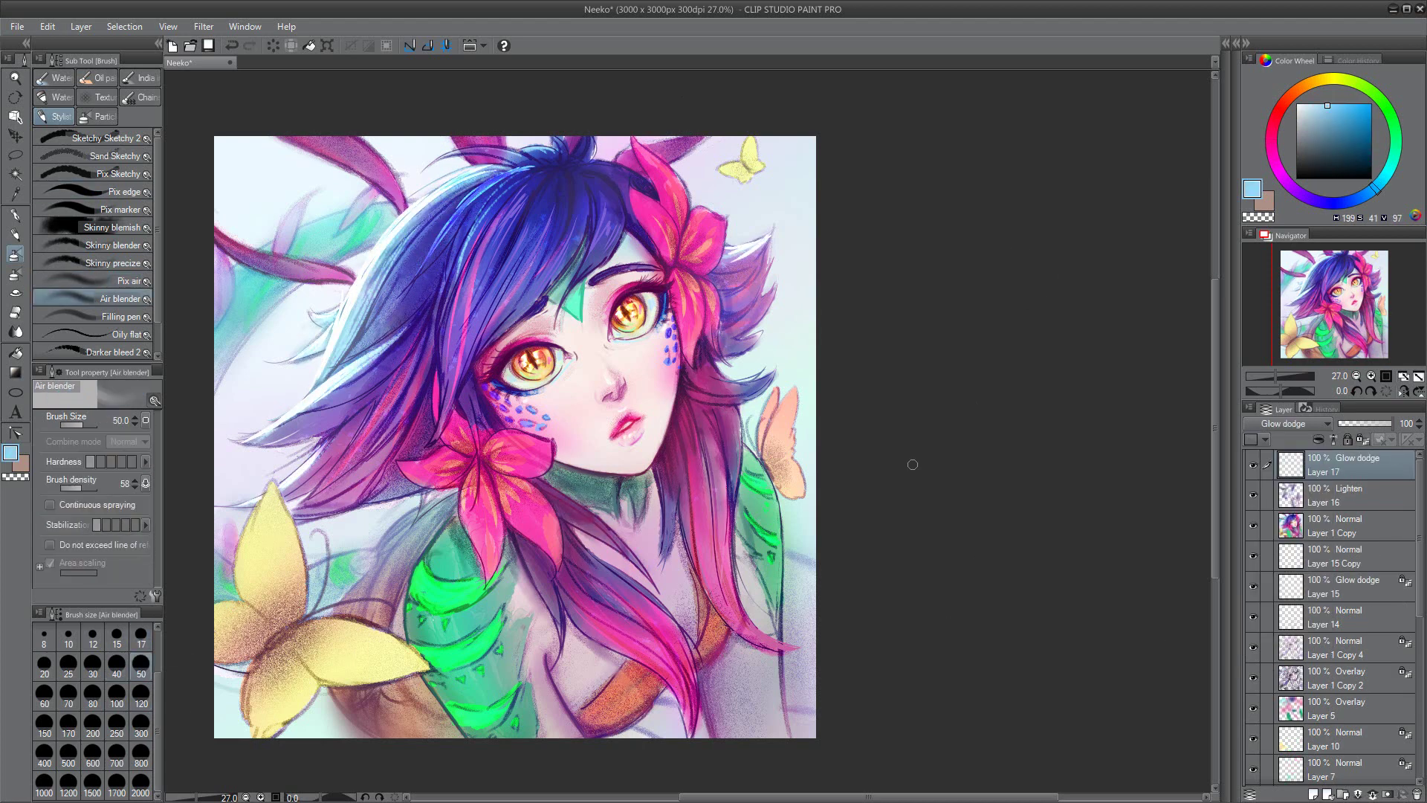
alt+click(384, 618)
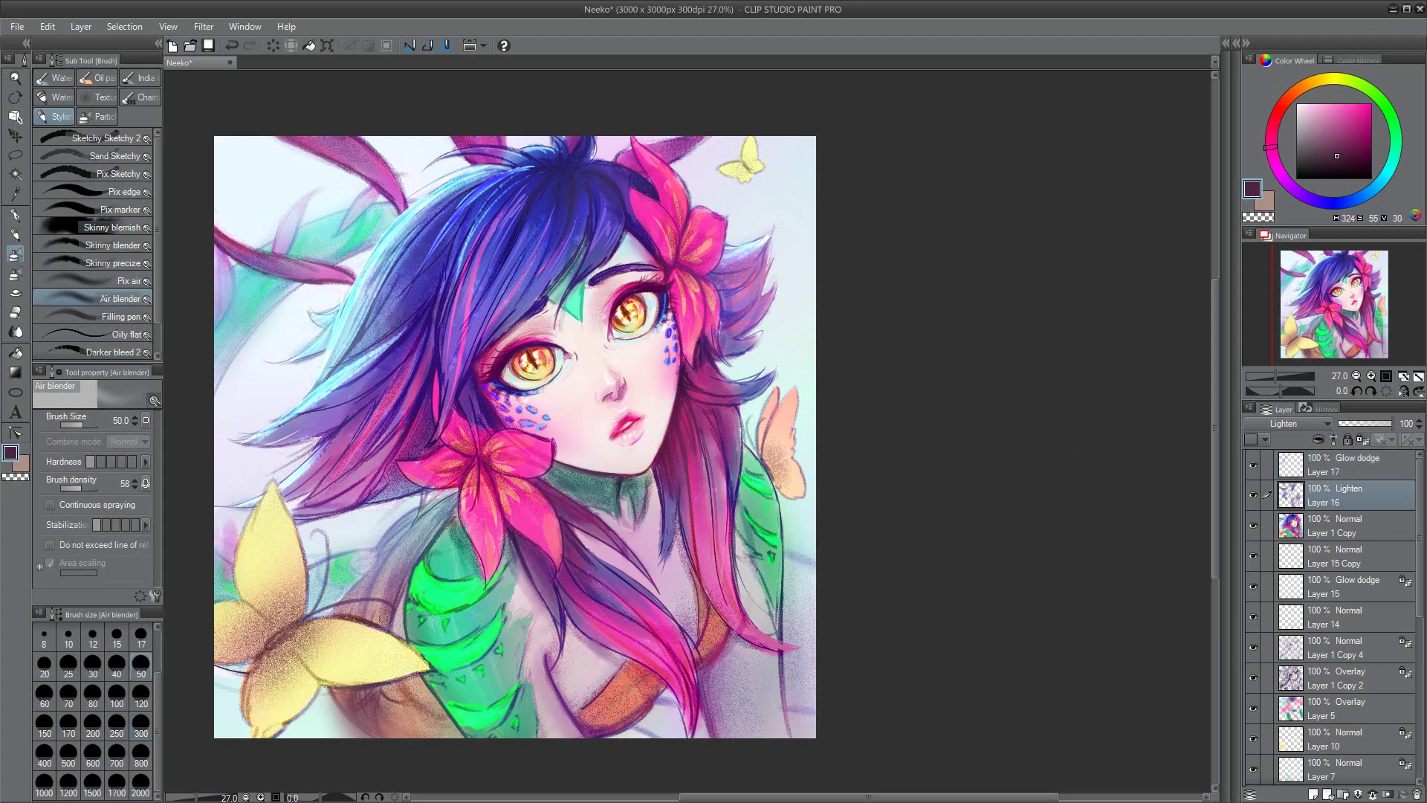
Step: Shade the large yellow butterfly with cream and orange on a new Normal layer at 53% opacity, using Pix Sketchy at sizes 50 and 120
key(ctrl+shift+n)
scroll(691, 468, down, 2)
click(1320, 104)
key(b)
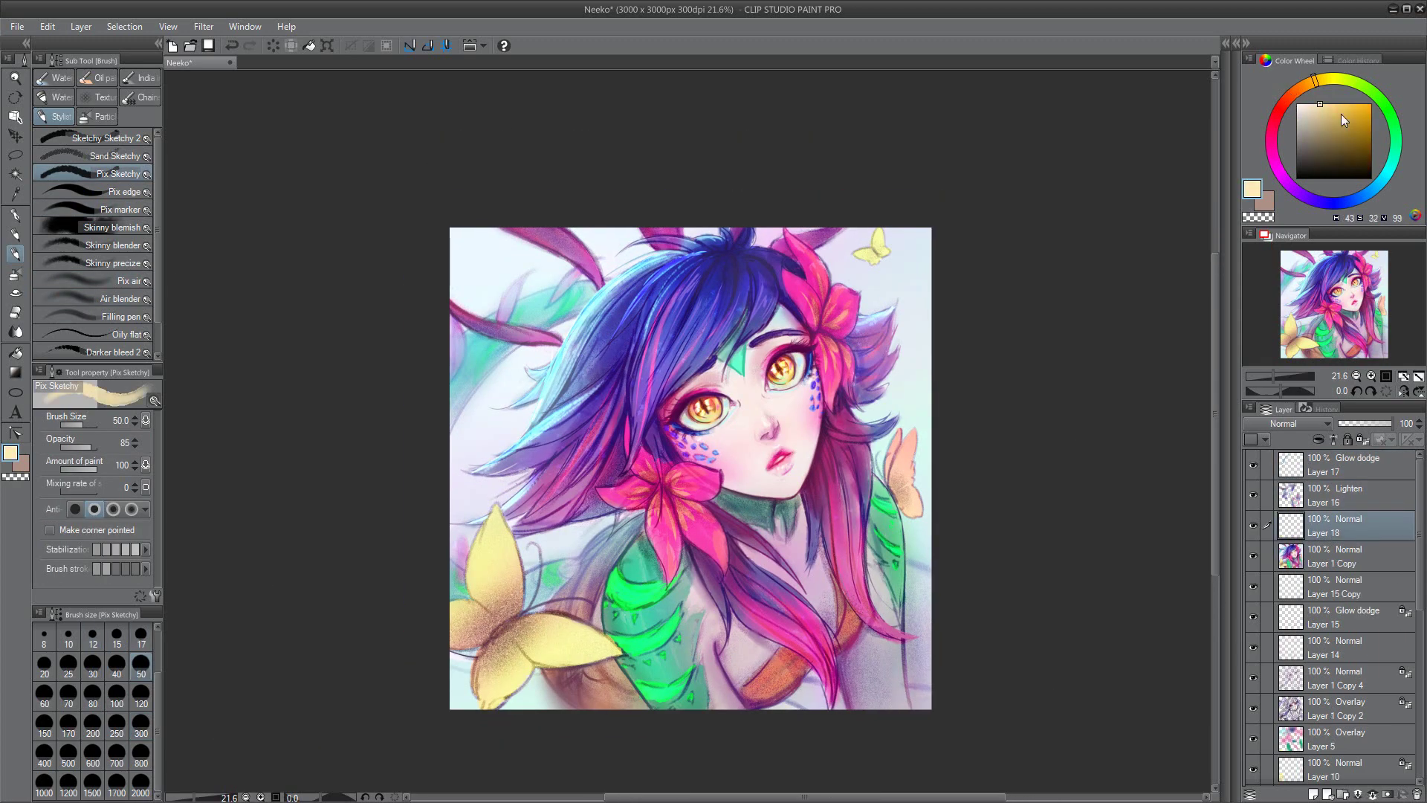
drag(479, 595, 541, 645)
drag(1391, 423, 1365, 423)
click(1336, 104)
drag(484, 535, 491, 676)
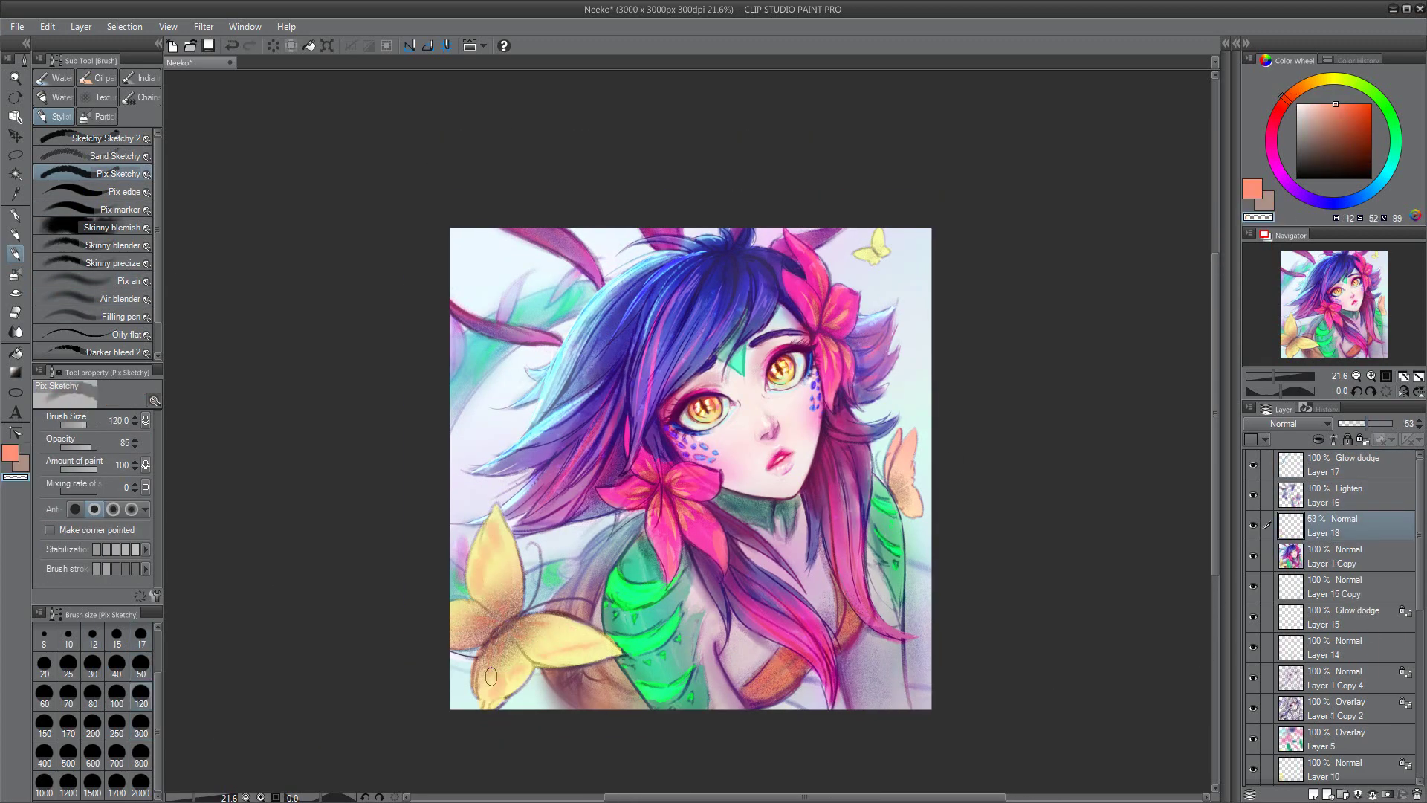
Step: Merge the butterfly shading, Lighten and Glow dodge layers down into Layer 1 Copy
key(ctrl+e)
click(127, 280)
key(ctrl+e)
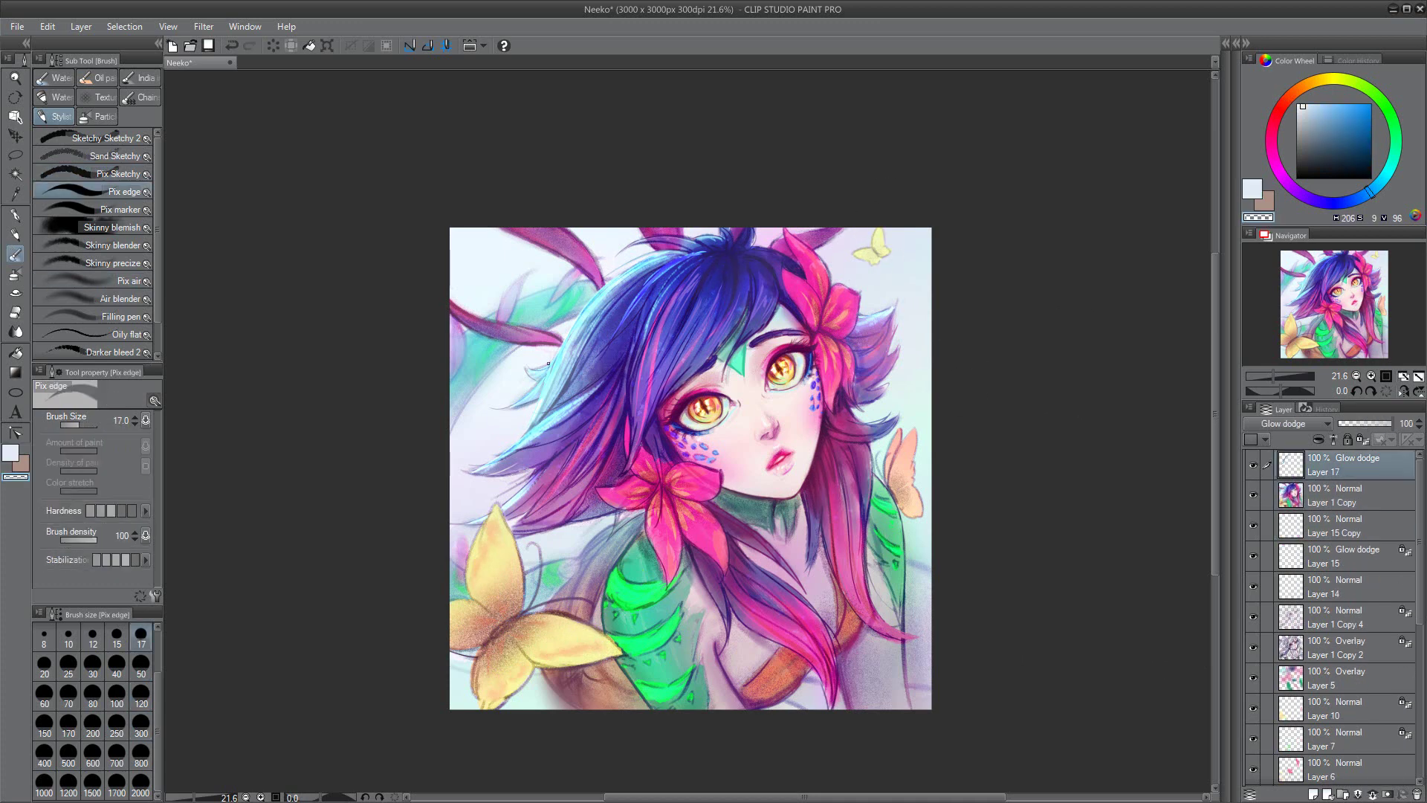
click(1398, 140)
click(140, 733)
key(ctrl+e)
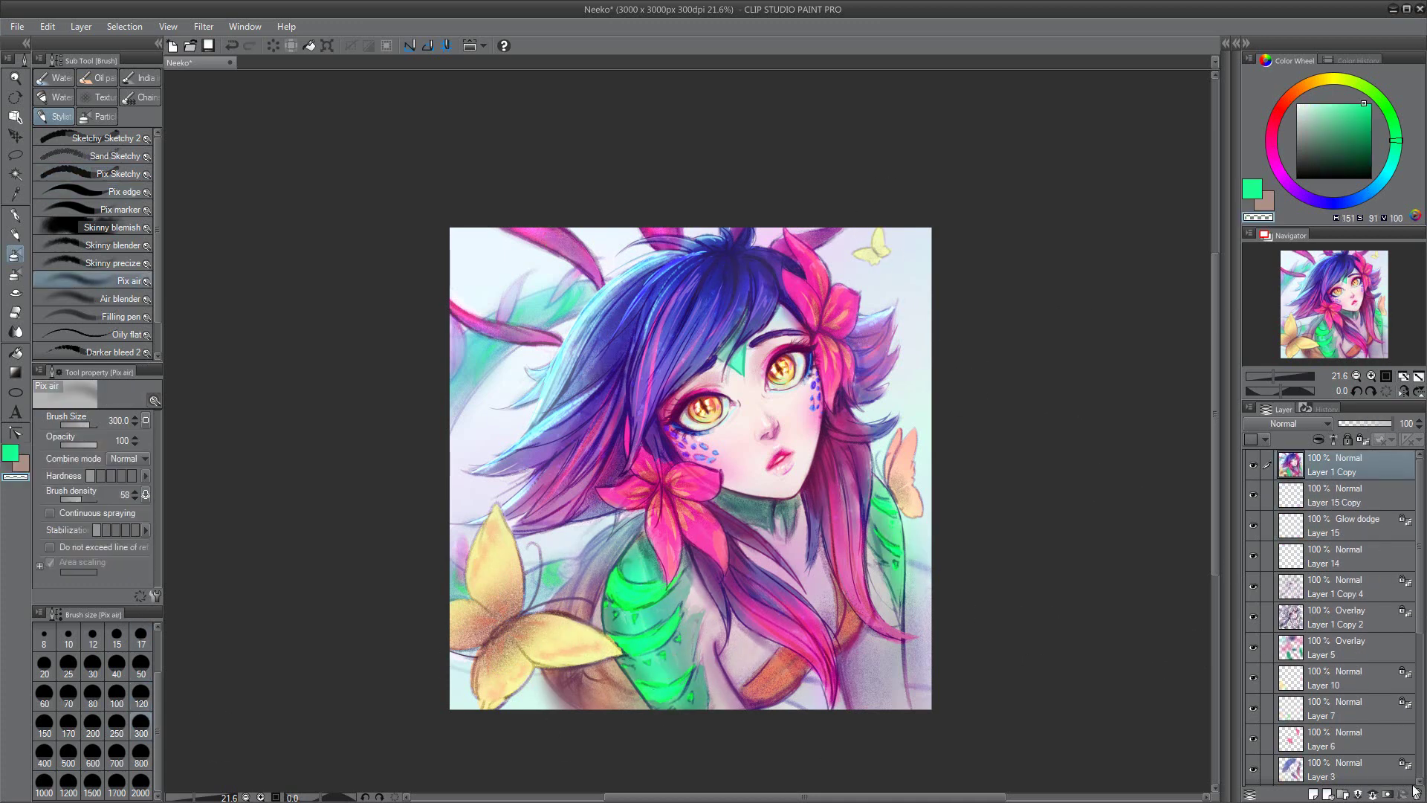
Step: Airbrush a dull pink glow over the large butterfly on a new Glow dodge layer with Pix air at sizes 300 and 2000, and merge it down
click(1313, 793)
click(1285, 423)
click(1284, 483)
click(1330, 112)
drag(484, 610, 513, 654)
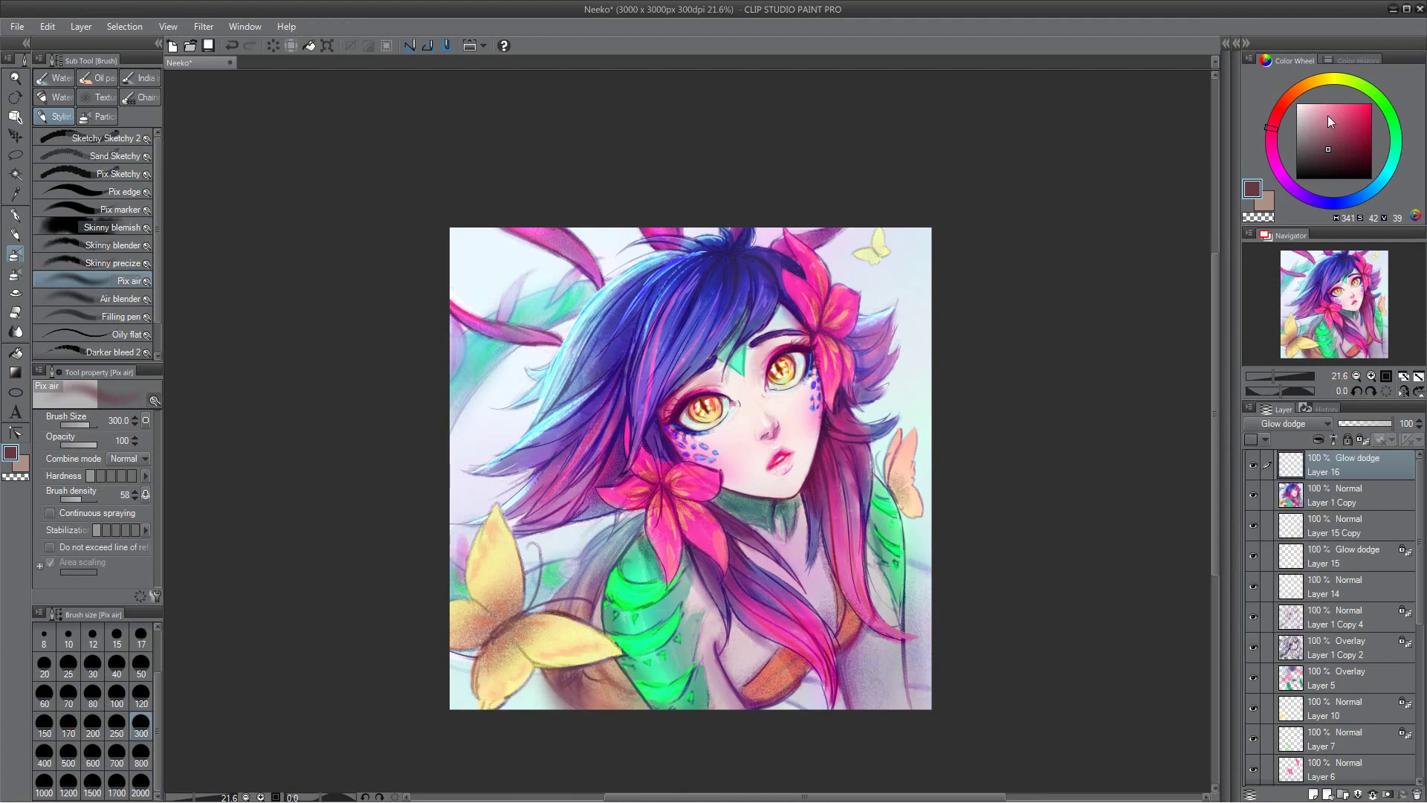
click(141, 787)
drag(461, 484, 520, 632)
key(ctrl+e)
Step: Write the artist's signature in pink beside the hair tips near the canvas's left edge with Pix edge at size 12, and merge it down
click(126, 191)
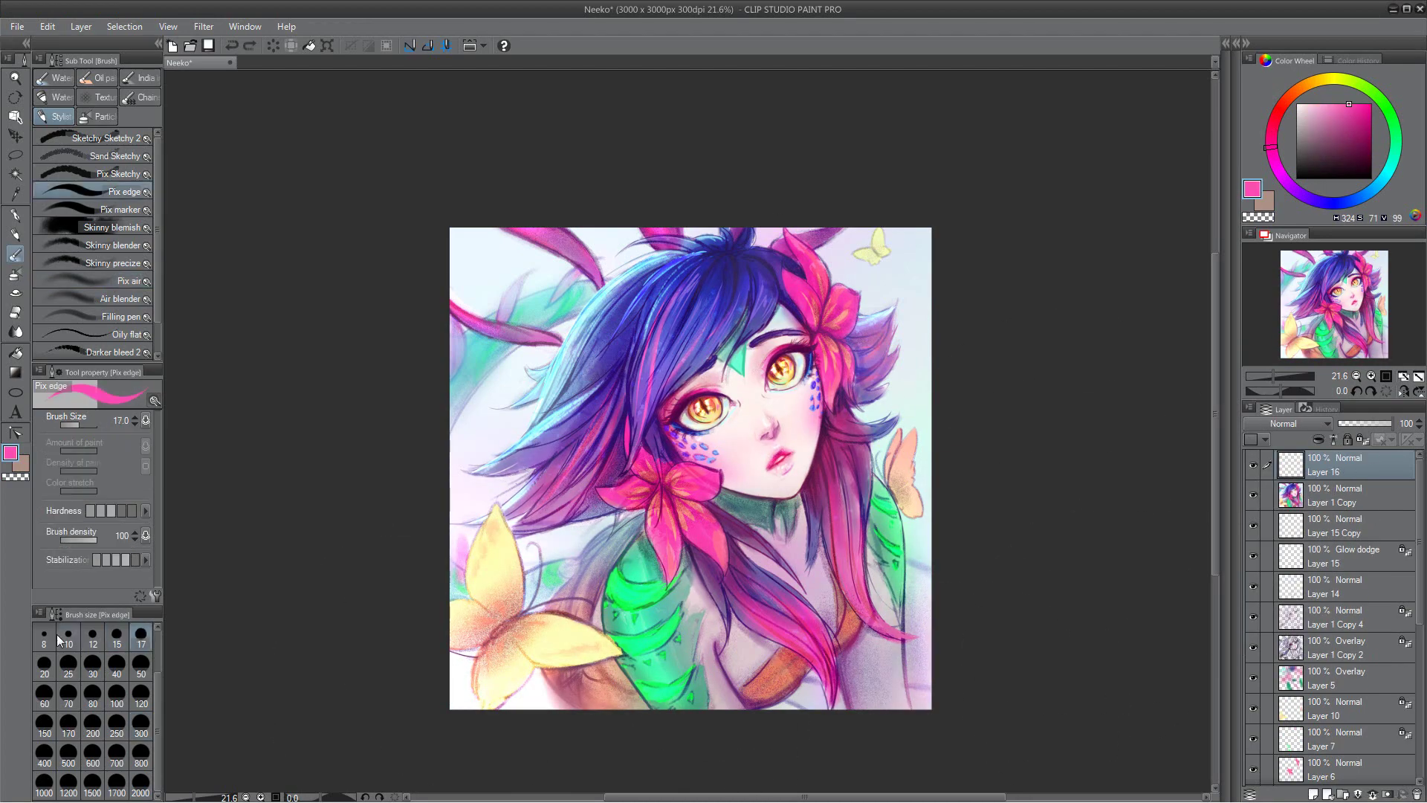
scroll(468, 440, up, 2)
drag(449, 446, 481, 441)
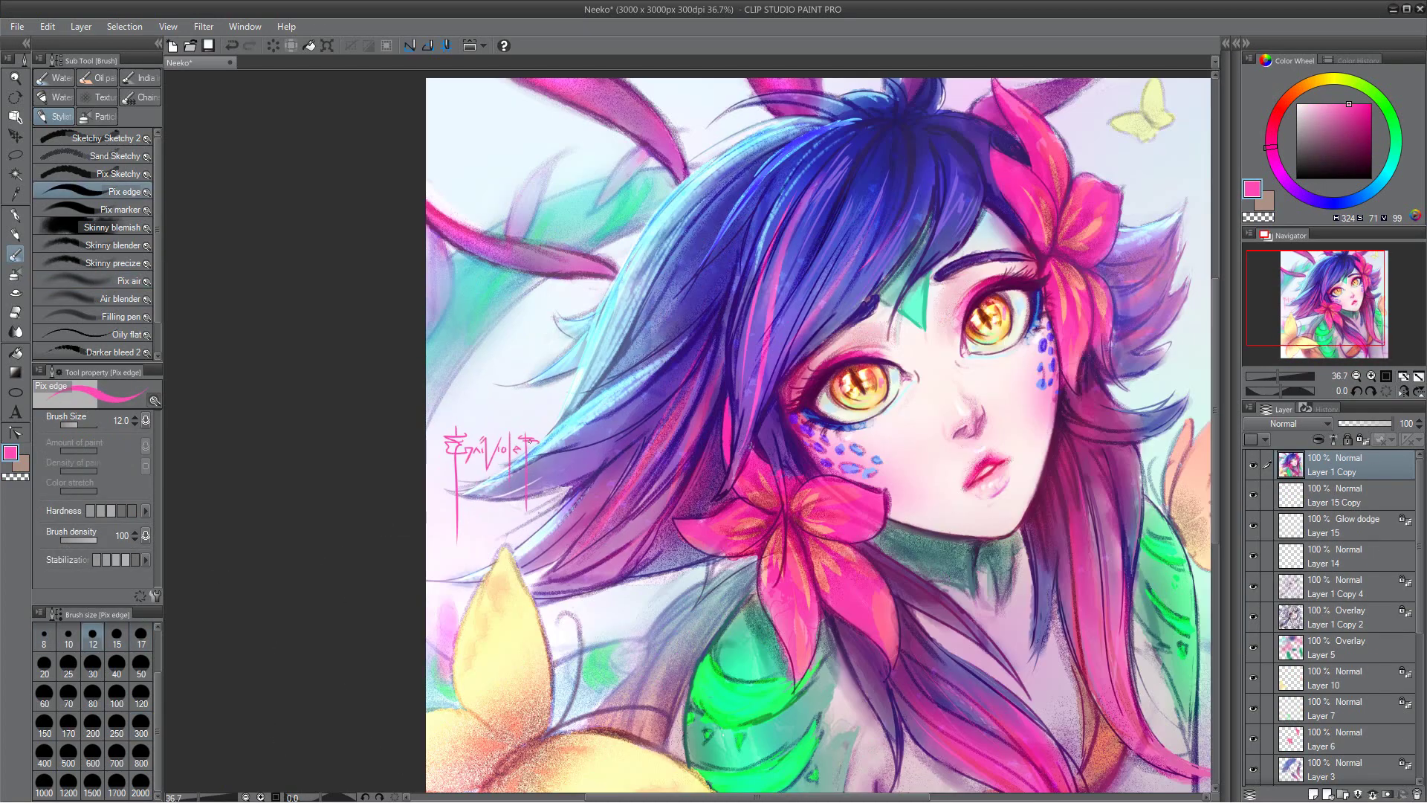